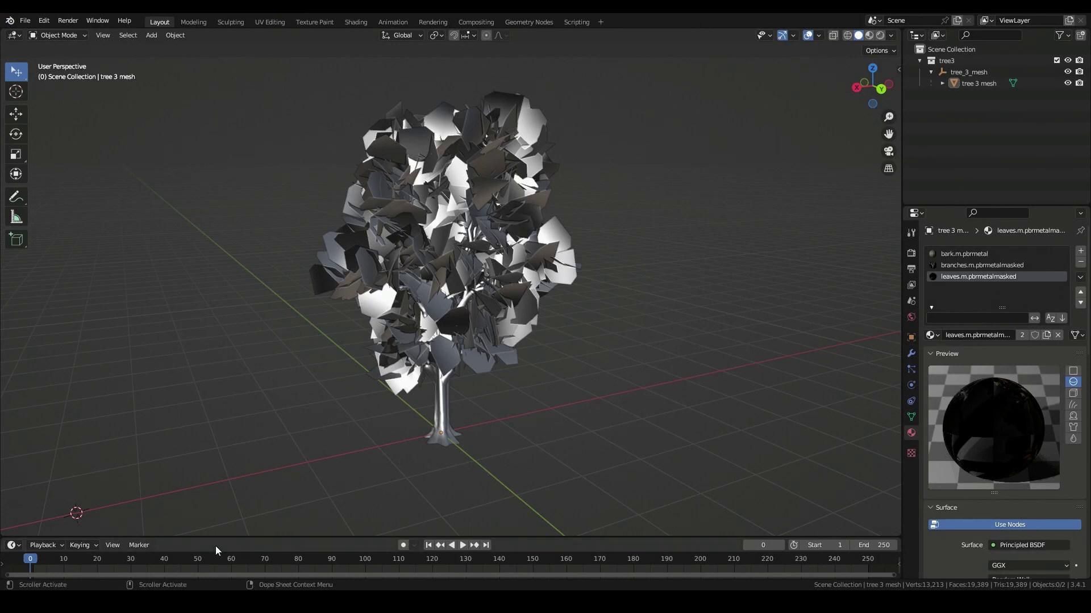
# - Examine the tree mesh in the scene from different viewing angles
pyautogui.click(468, 291)
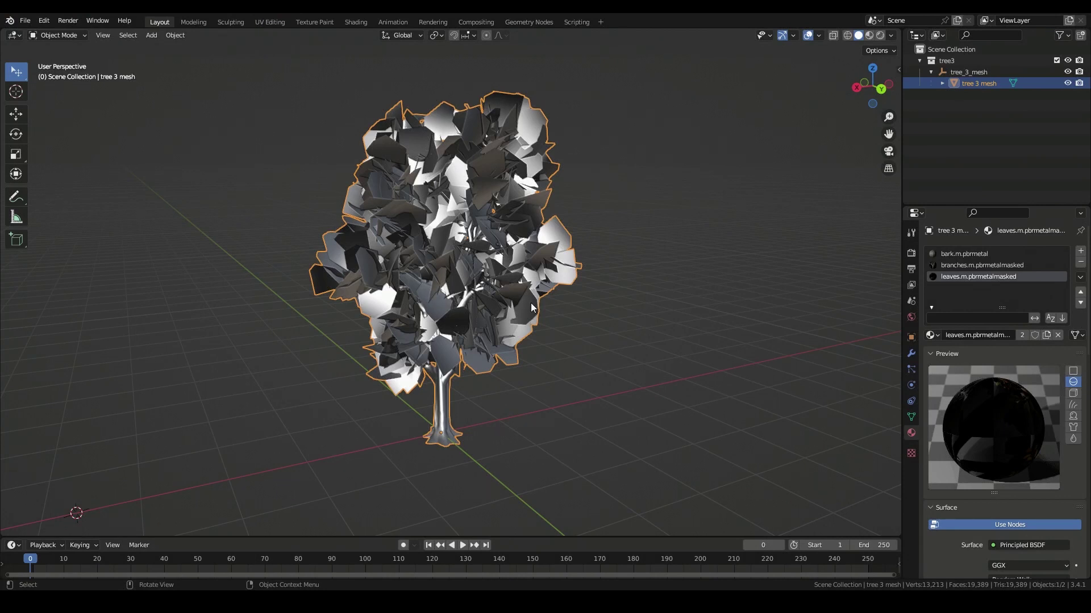
pyautogui.moveTo(547, 323)
pyautogui.mouseDown(button='middle')
pyautogui.moveTo(601, 331)
pyautogui.moveTo(547, 334)
pyautogui.mouseUp(button='middle')
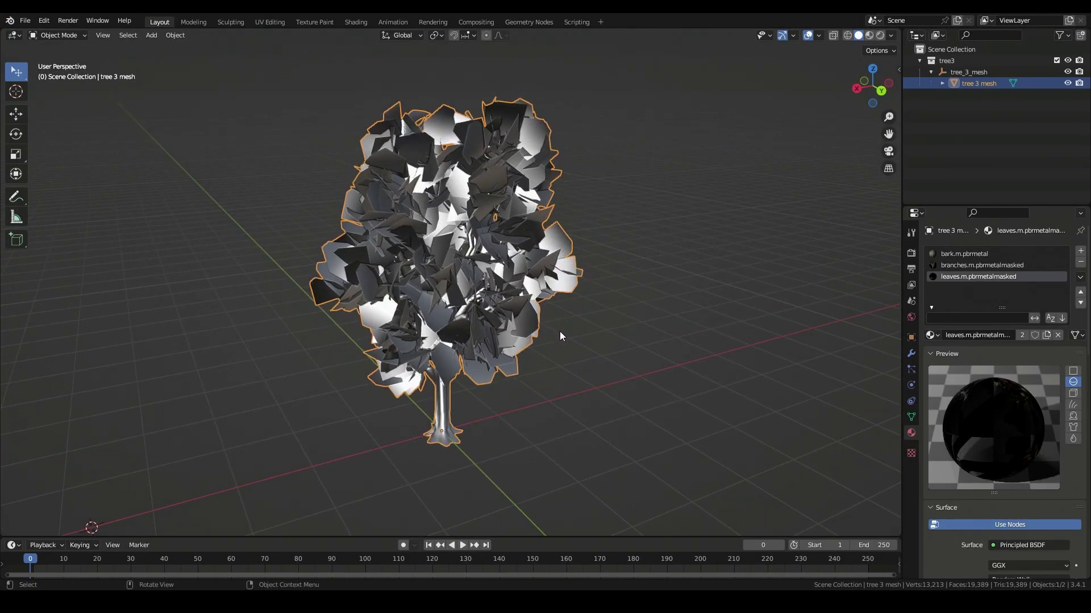
pyautogui.click(556, 369)
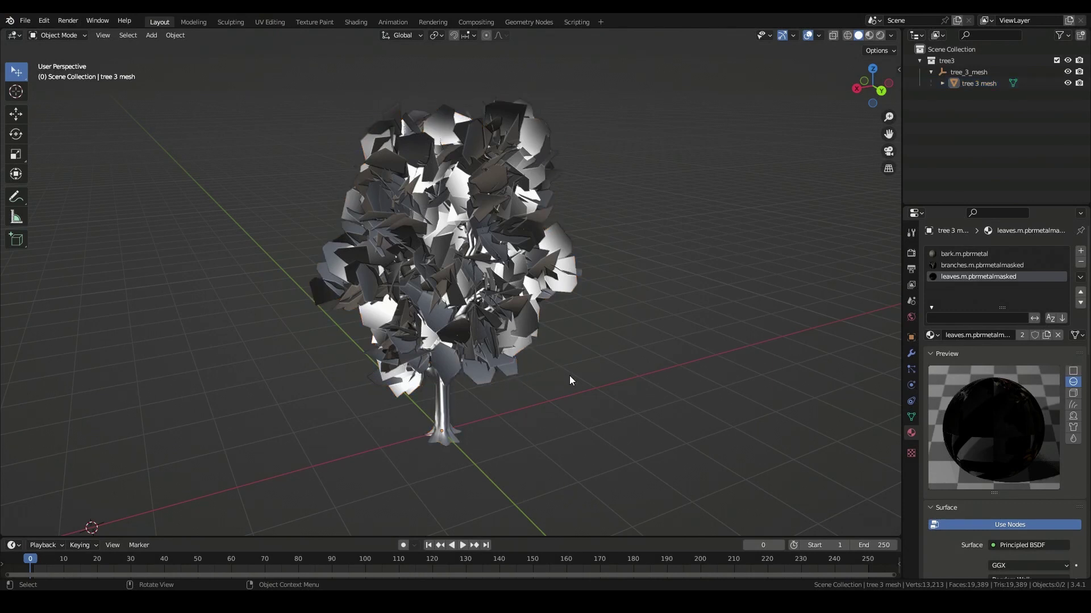
pyautogui.moveTo(559, 381)
pyautogui.mouseDown(button='middle')
pyautogui.moveTo(505, 384)
pyautogui.moveTo(551, 377)
pyautogui.moveTo(537, 380)
pyautogui.mouseUp(button='middle')
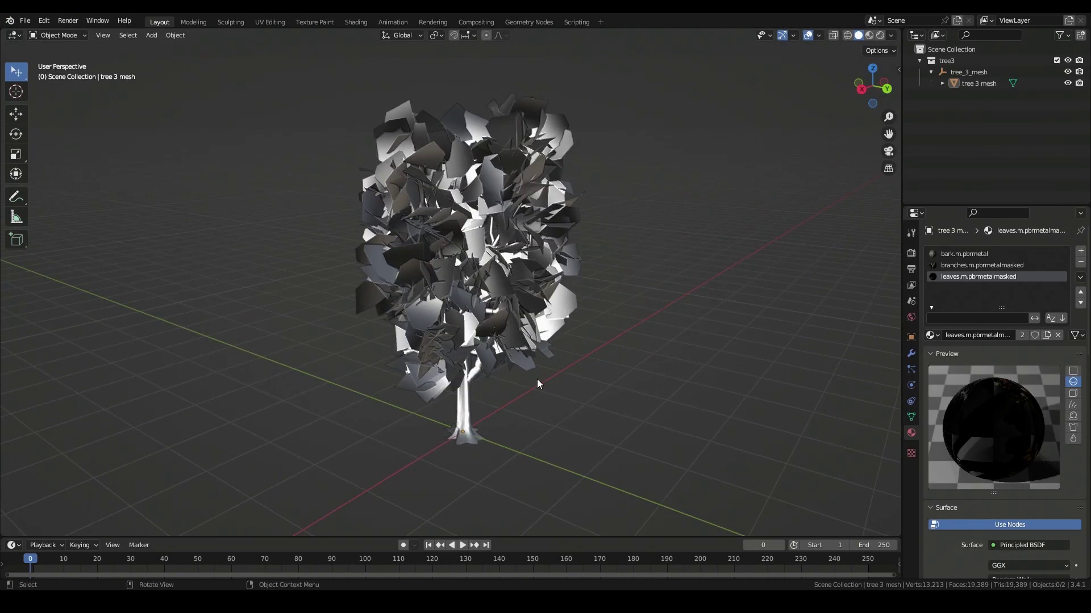
# - Select the tree 3 mesh and review its bark, branches and leaves material slots
pyautogui.click(484, 305)
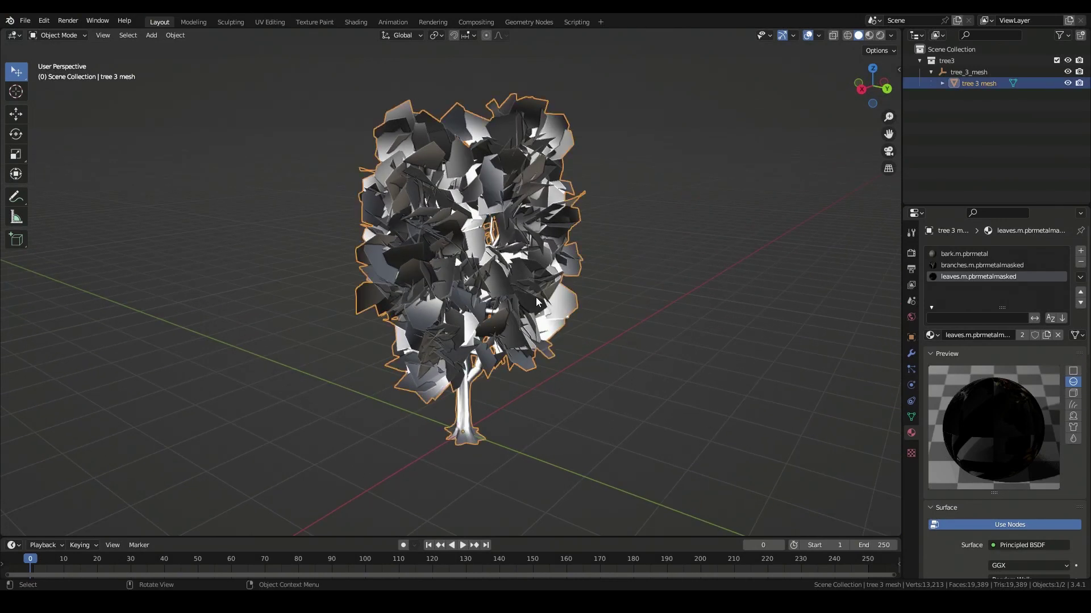
pyautogui.click(977, 253)
pyautogui.click(975, 274)
pyautogui.click(967, 264)
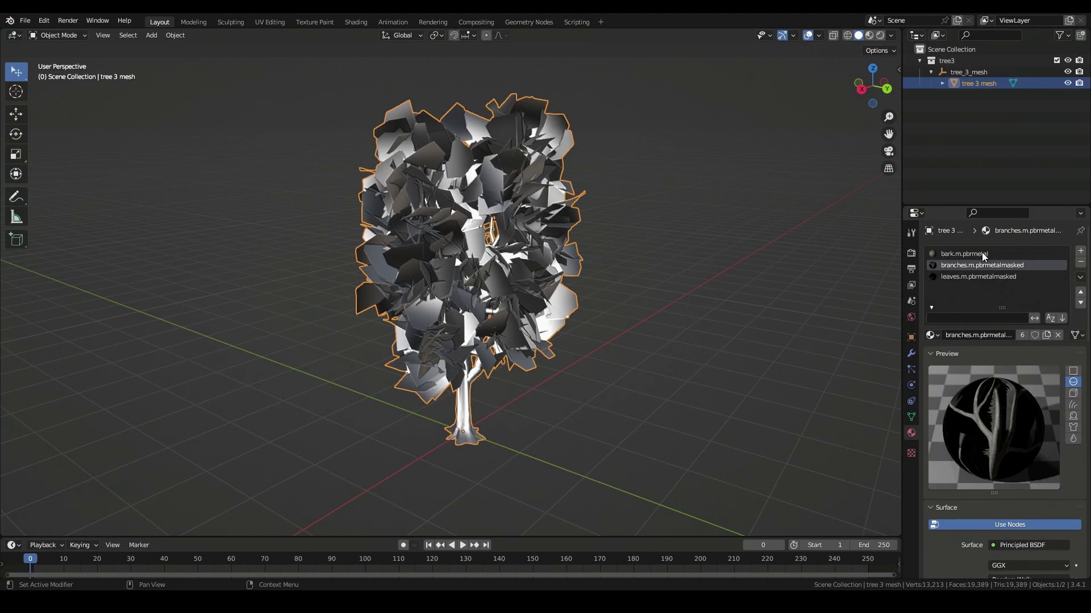
pyautogui.click(953, 254)
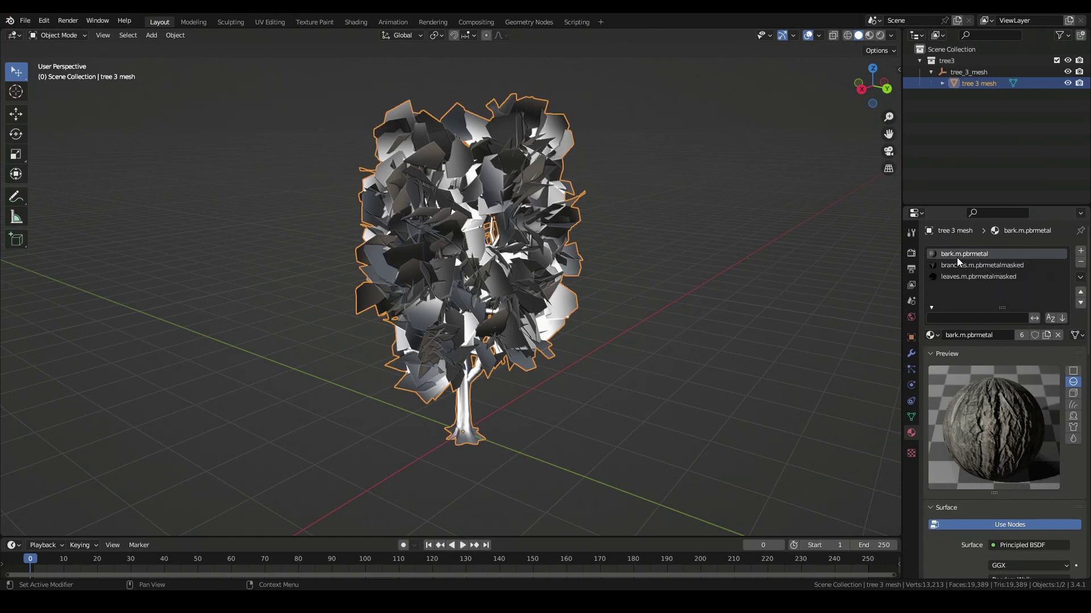
pyautogui.click(974, 266)
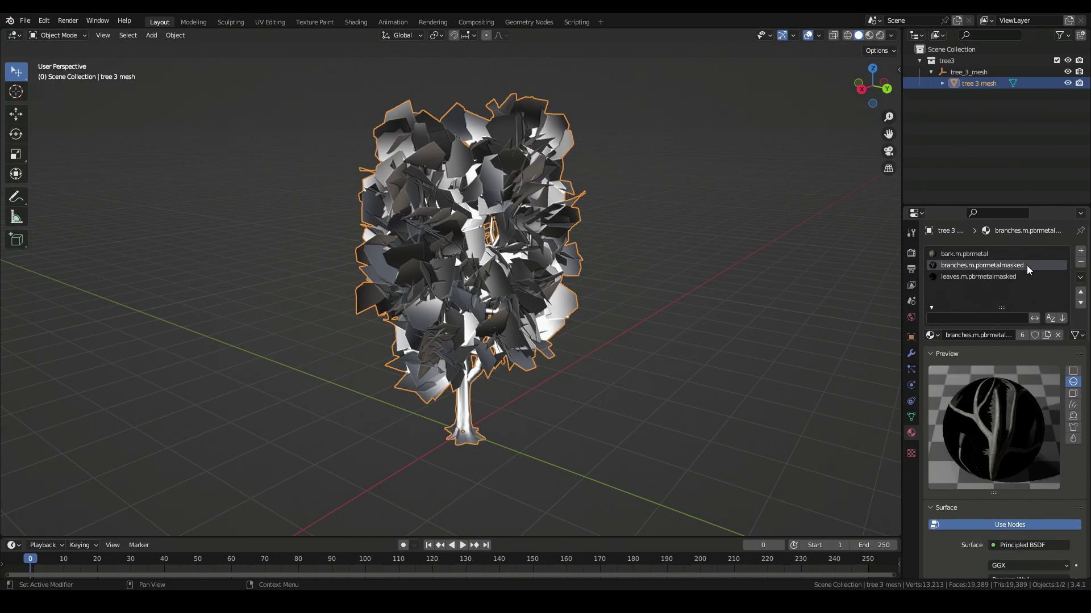
pyautogui.click(956, 278)
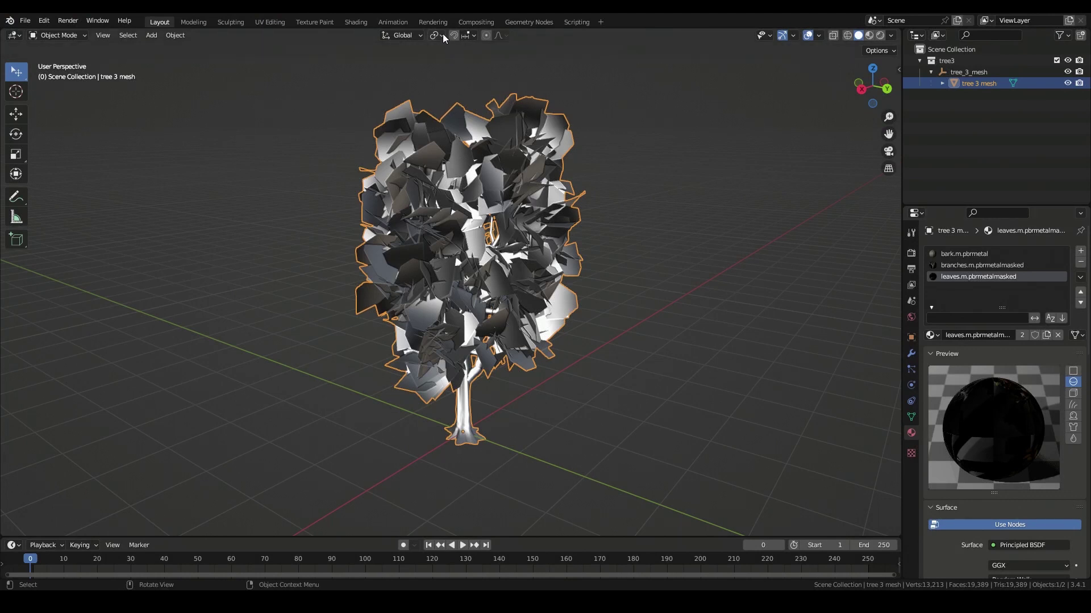
# - Switch to the Shading workspace and examine the node setup of the leaves.m.pbrmetalmasked material
pyautogui.click(355, 22)
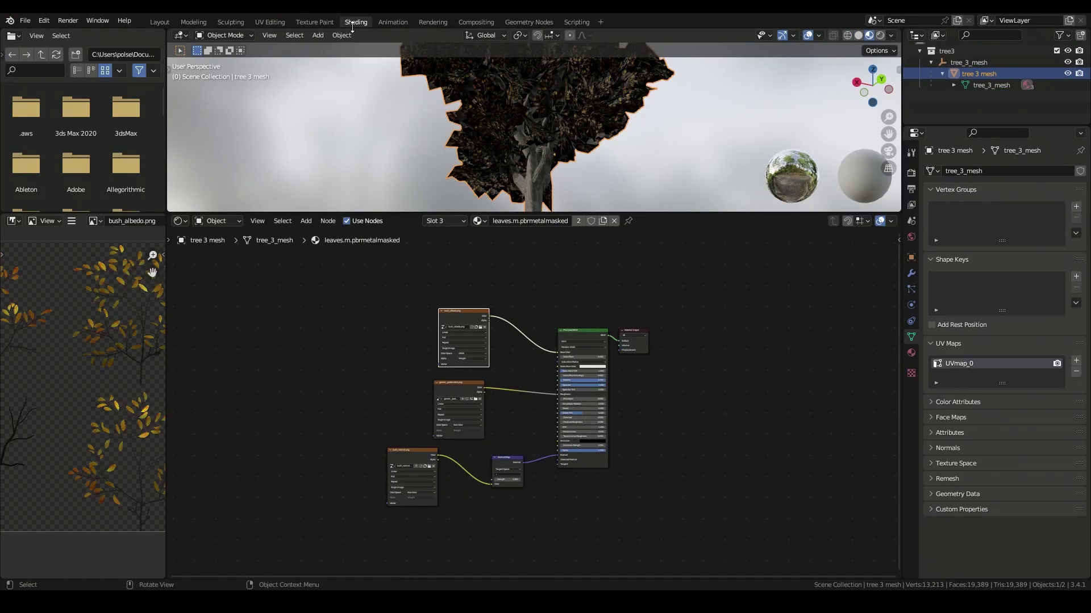
pyautogui.scroll(6, 530, 393)
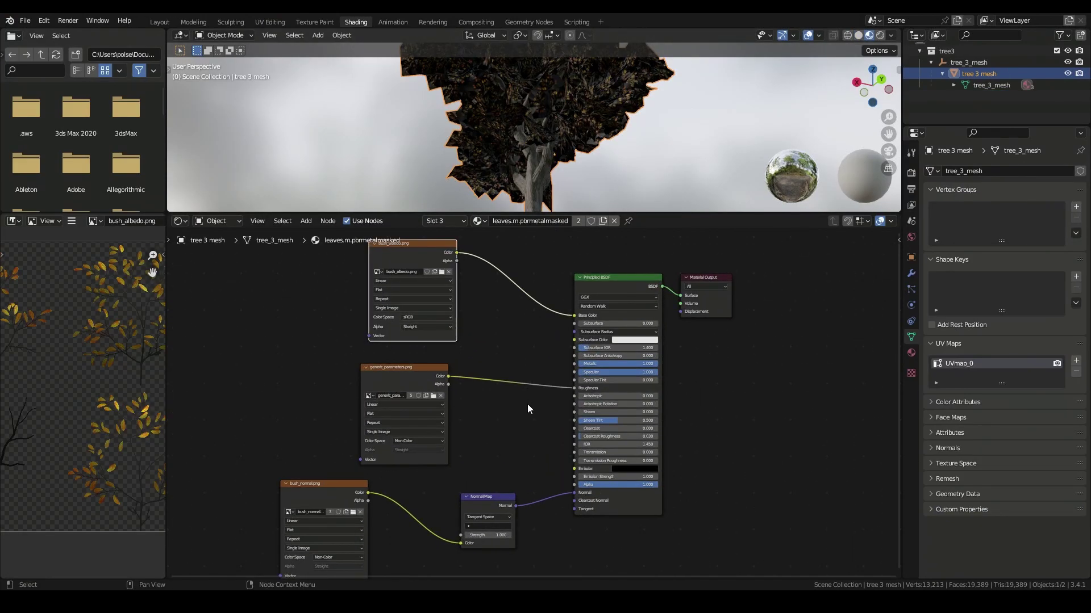
pyautogui.scroll(-1, 536, 401)
pyautogui.scroll(1, 965, 93)
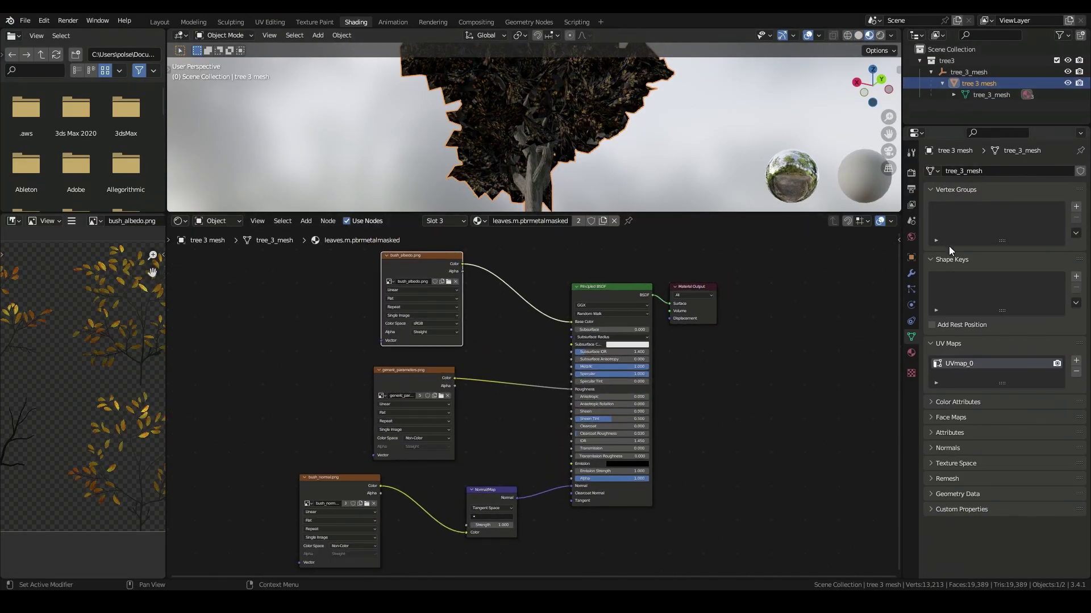
# - Assign bark.m.pbrmetal to the third material slot and examine its albedo, parameters and normal texture nodes
pyautogui.click(483, 221)
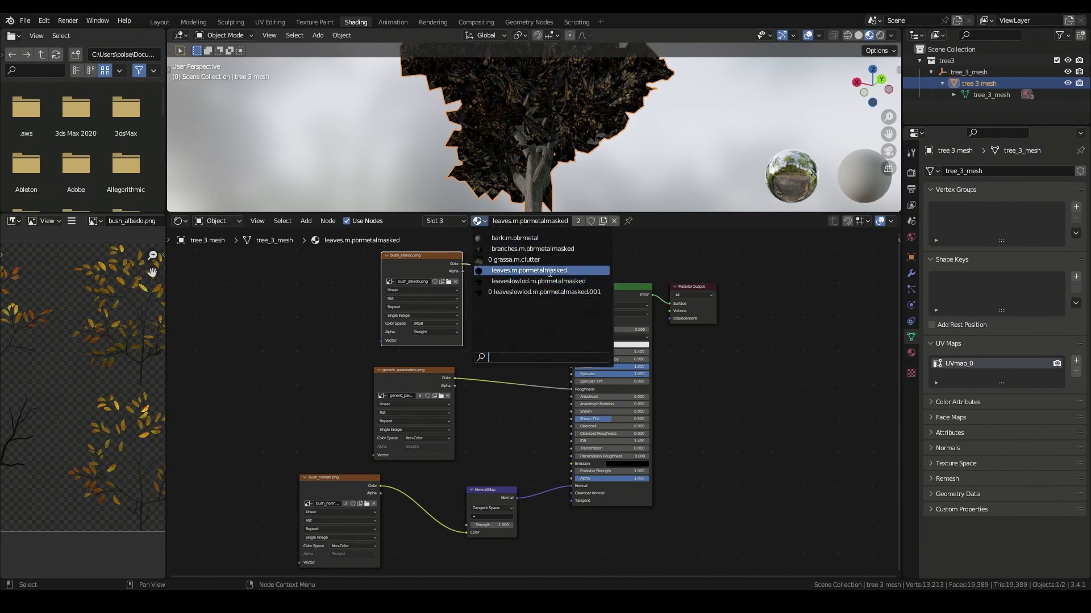
pyautogui.click(532, 238)
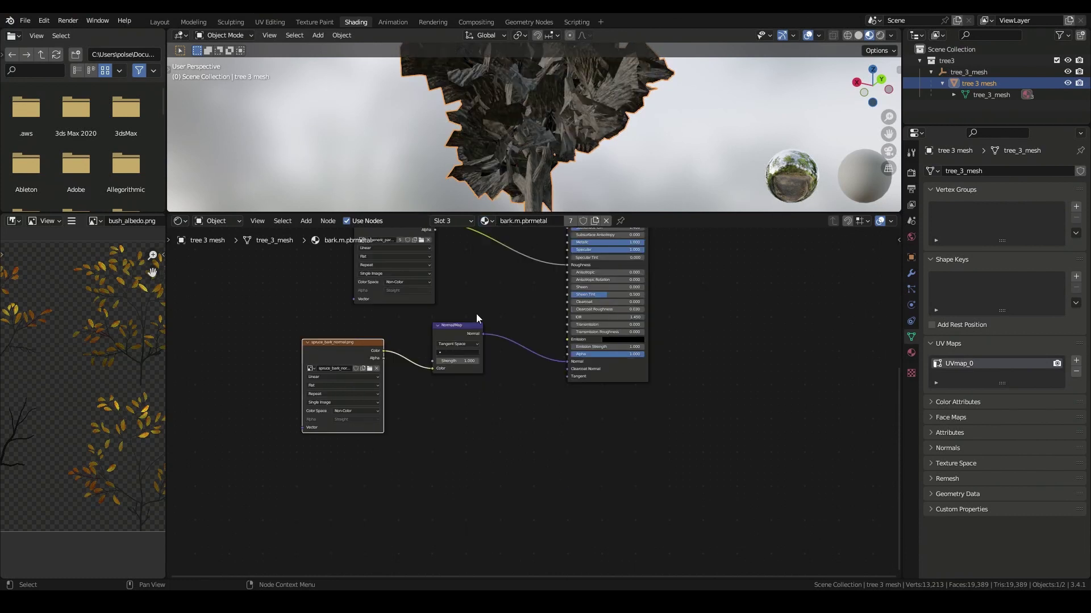
pyautogui.moveTo(473, 276); pyautogui.dragTo(480, 451, button='middle')
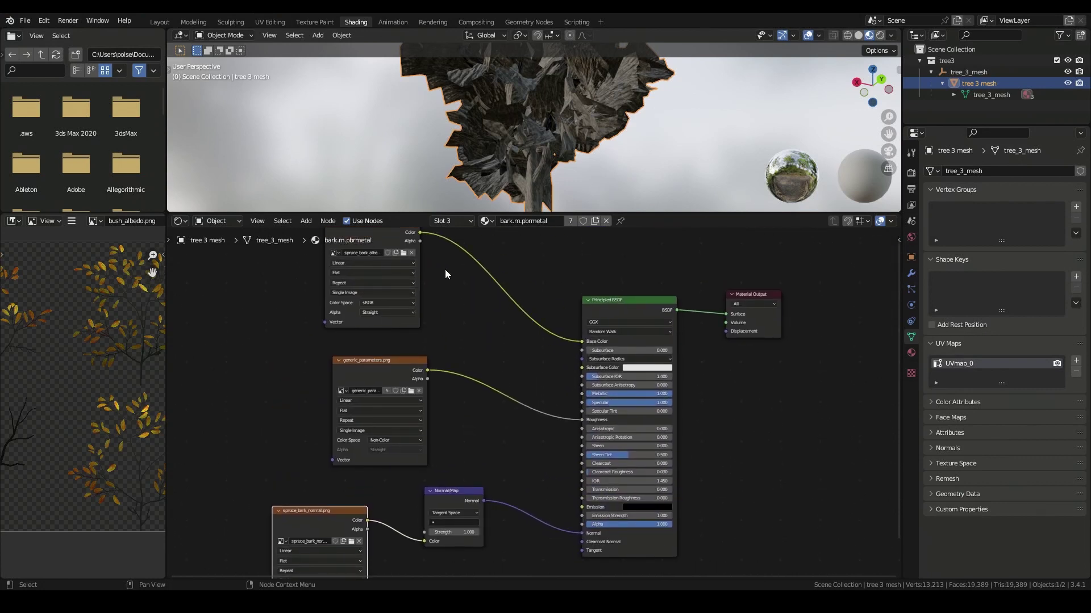
pyautogui.moveTo(451, 318); pyautogui.dragTo(489, 370, button='middle')
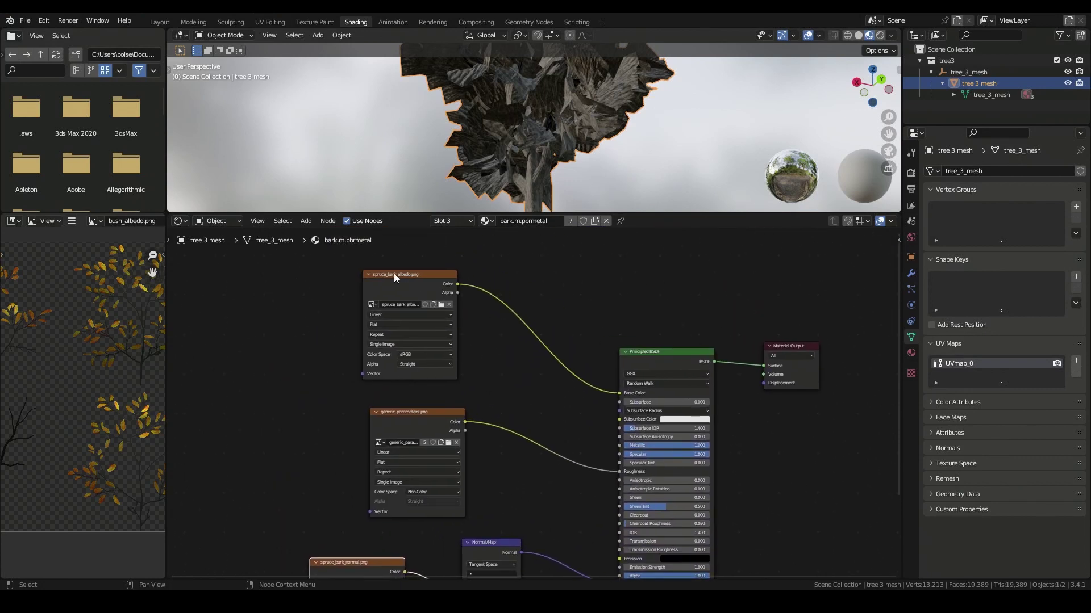
pyautogui.moveTo(395, 411); pyautogui.dragTo(422, 305, button='middle')
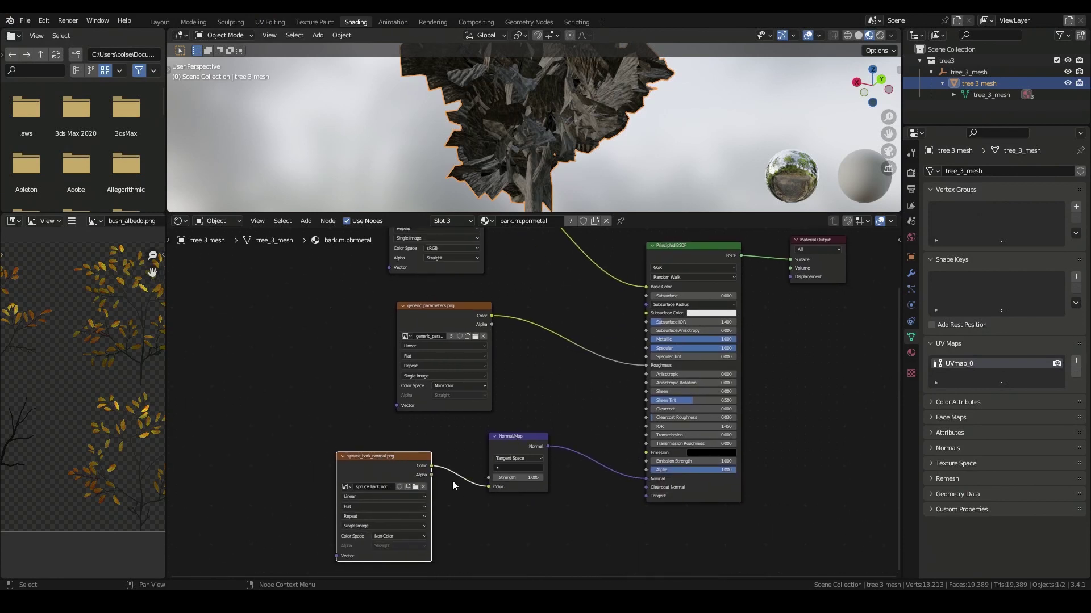
pyautogui.moveTo(717, 270); pyautogui.dragTo(641, 275, button='middle')
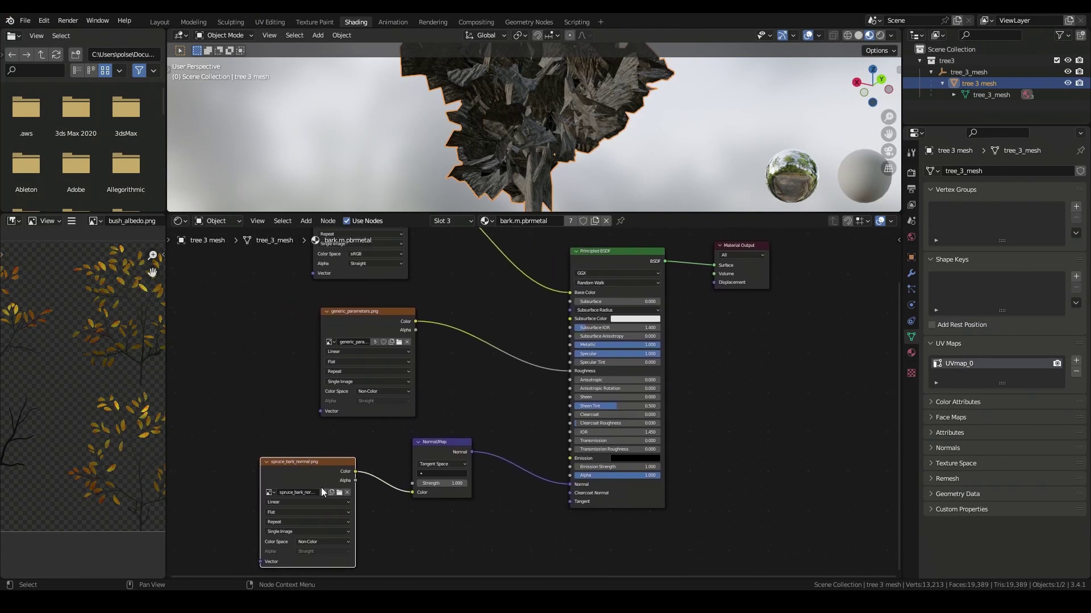
# - Reposition the spruce_bark_normal.png and Normal Map nodes slightly in the bark material's node graph
pyautogui.moveTo(301, 469); pyautogui.dragTo(312, 470)
pyautogui.moveTo(447, 441); pyautogui.dragTo(465, 449)
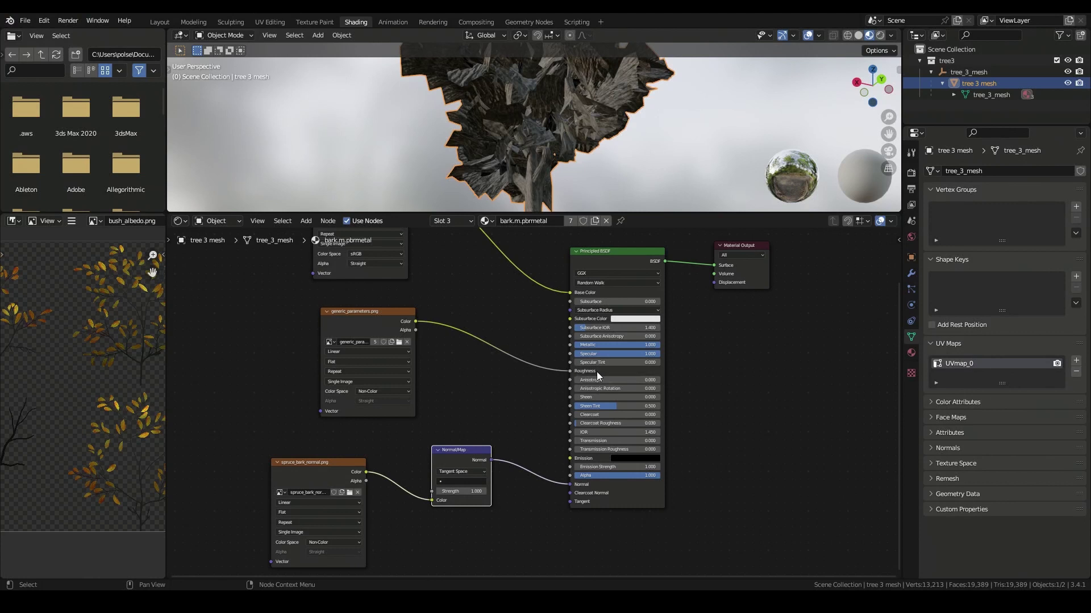
pyautogui.moveTo(544, 308); pyautogui.dragTo(483, 401, button='middle')
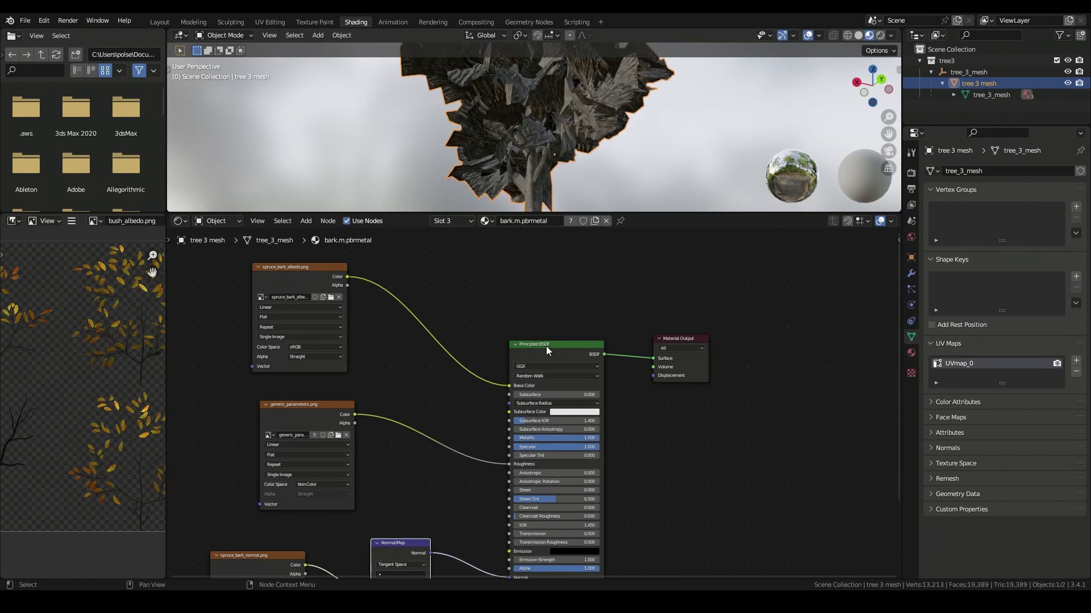
# - Assign branches.m.pbrmetalmasked to the third material slot and examine its texture and shader nodes
pyautogui.click(487, 221)
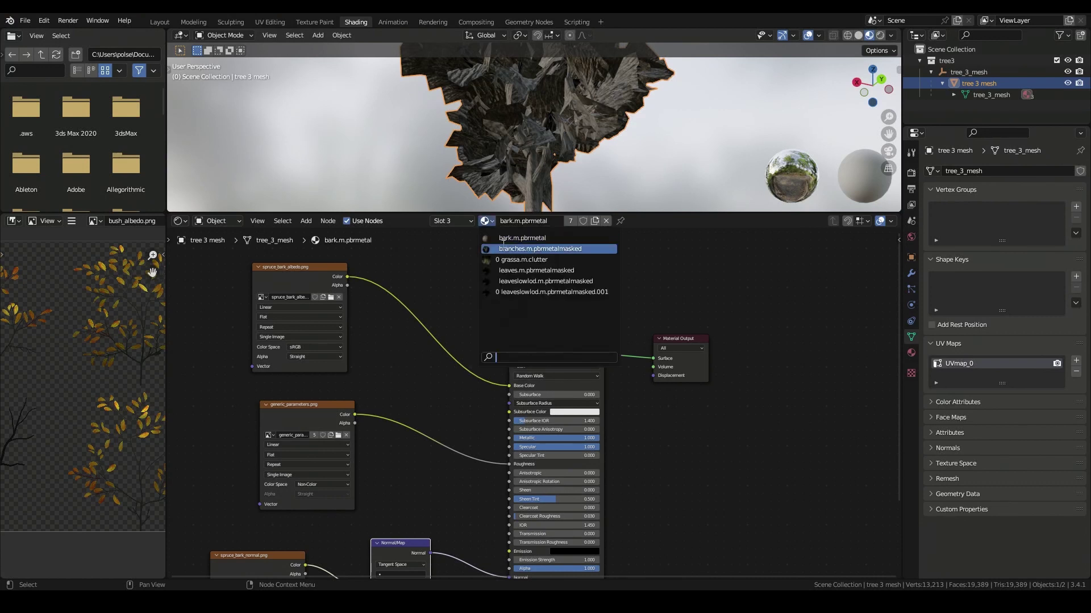
pyautogui.click(503, 248)
pyautogui.moveTo(428, 485); pyautogui.dragTo(479, 333, button='middle')
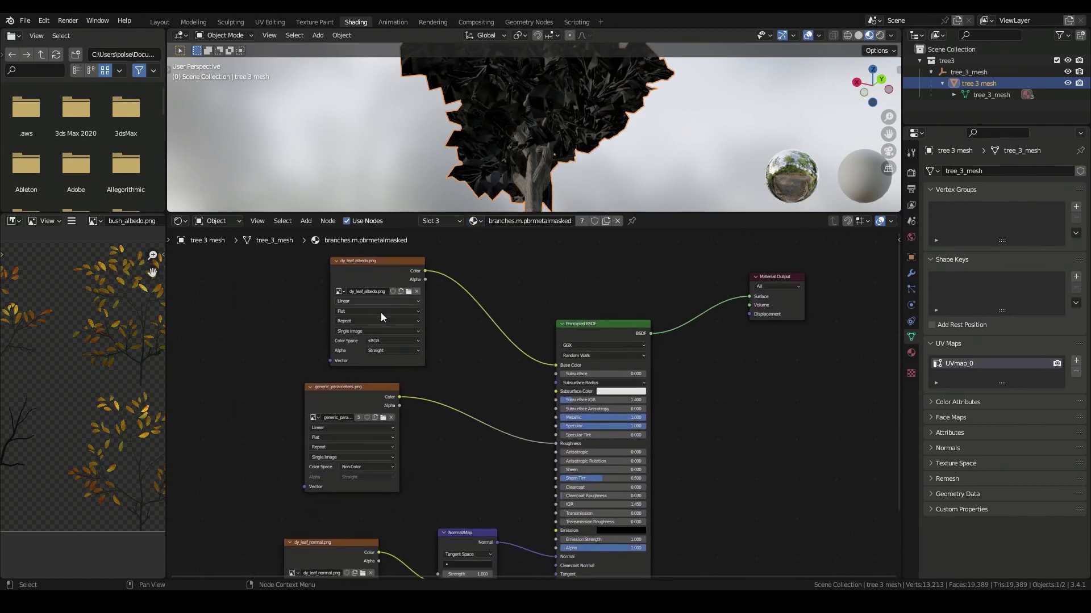
pyautogui.moveTo(597, 472); pyautogui.dragTo(551, 440, button='middle')
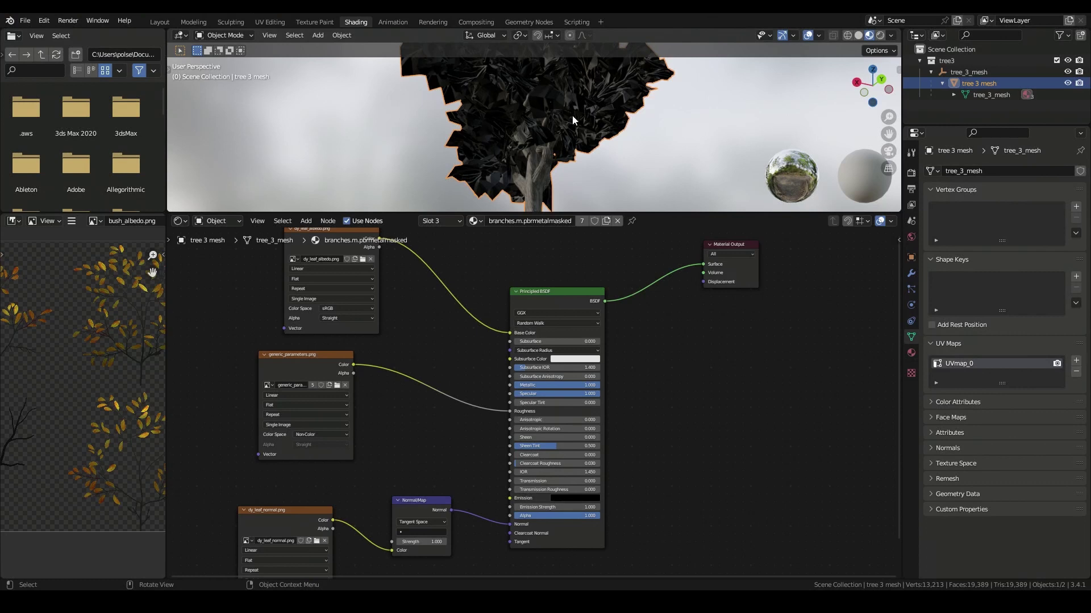
# - Return to the Layout workspace and check the Scene Statistics option for the status bar in the interface preferences, leaving it enabled
pyautogui.click(162, 21)
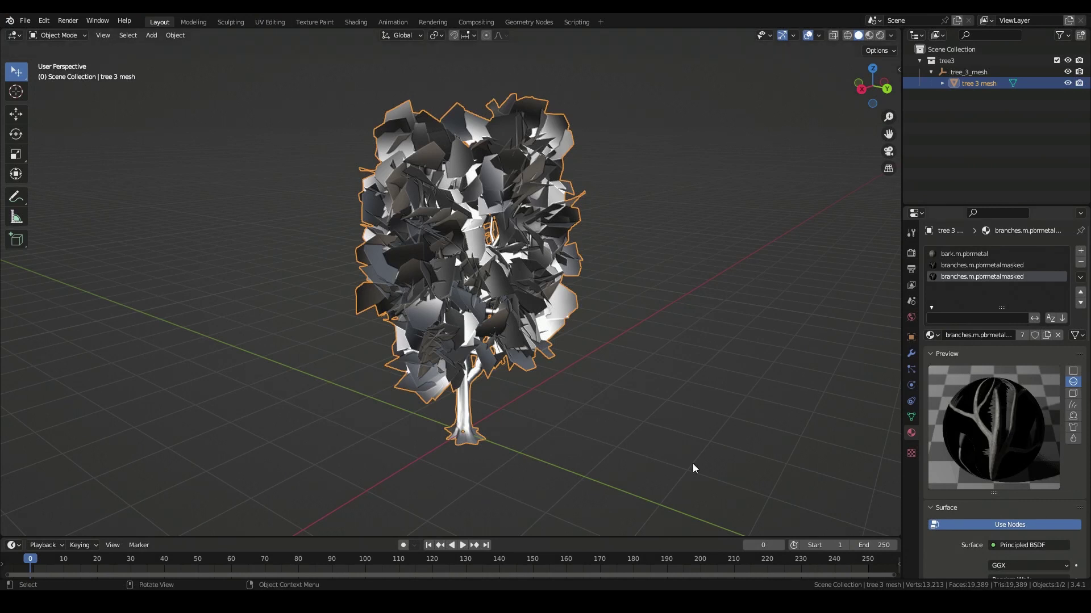
pyautogui.click(43, 21)
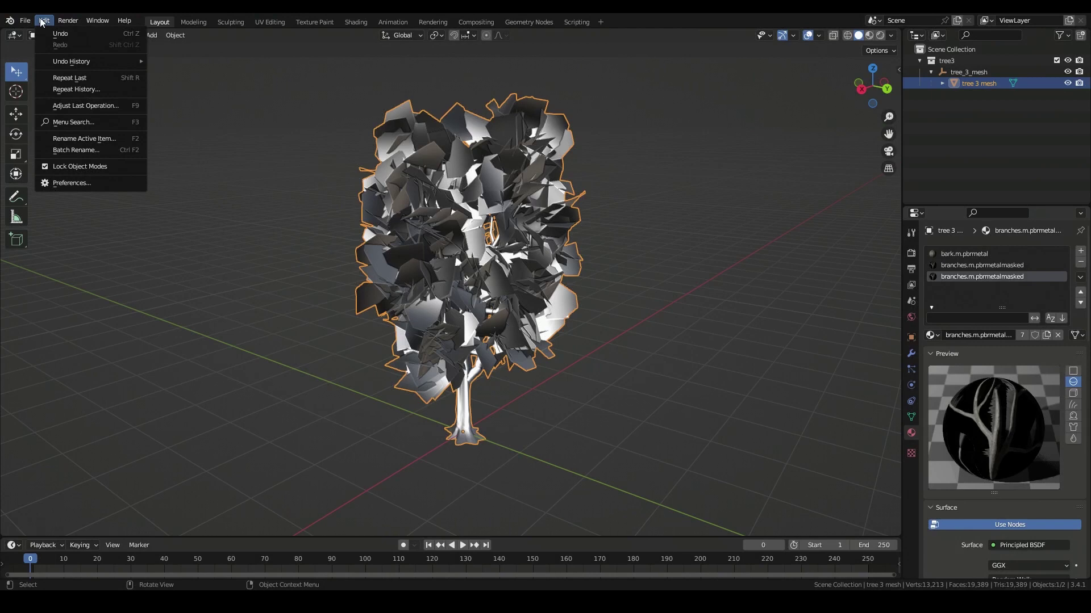
pyautogui.click(63, 183)
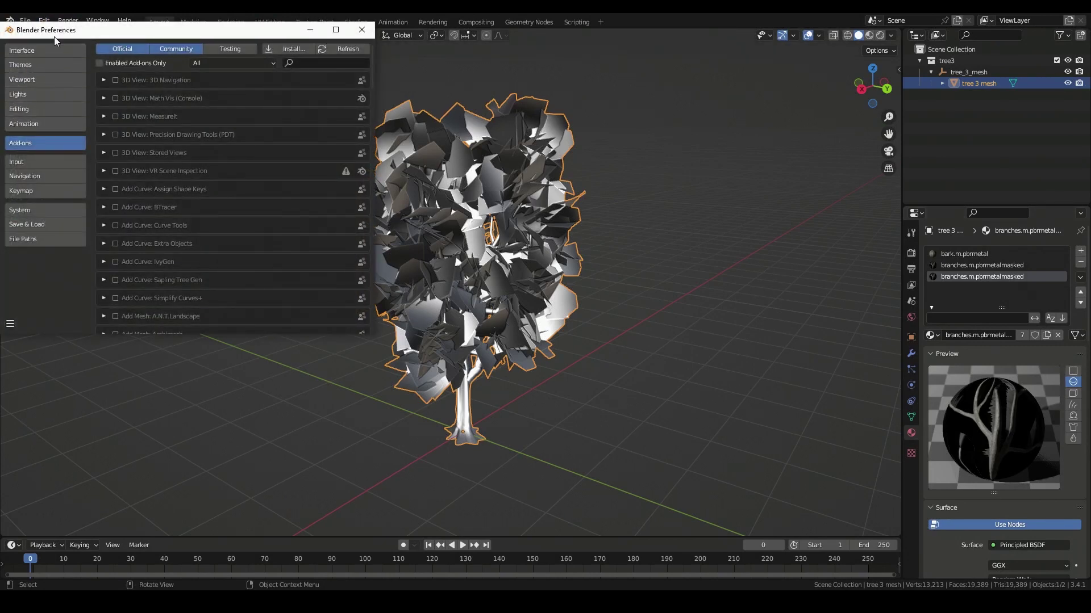
pyautogui.moveTo(53, 37); pyautogui.dragTo(93, 61)
pyautogui.click(70, 76)
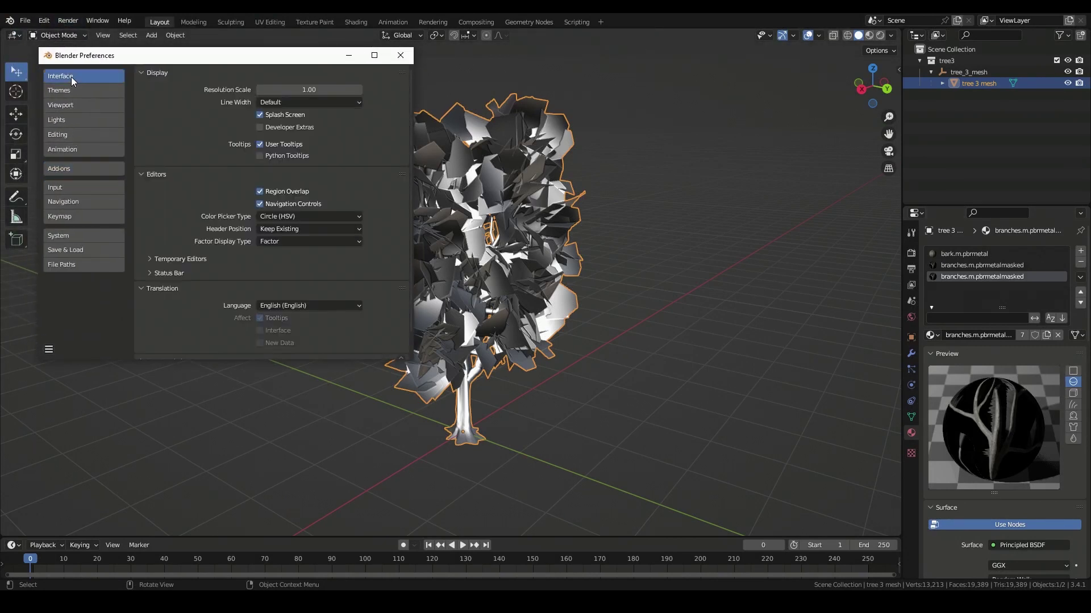
pyautogui.click(150, 272)
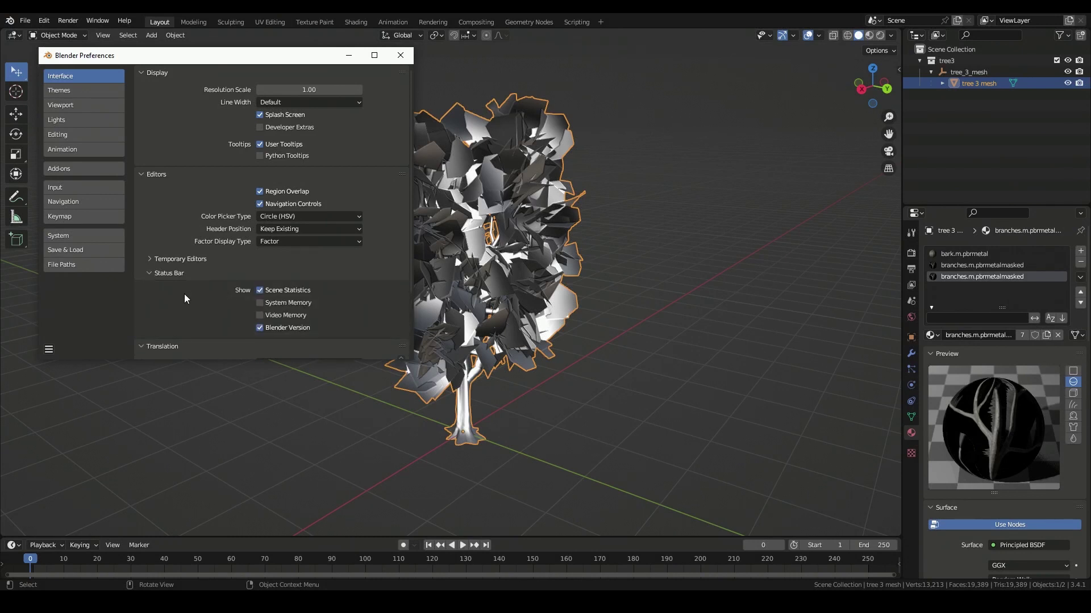
pyautogui.click(262, 289)
pyautogui.click(263, 289)
pyautogui.click(400, 55)
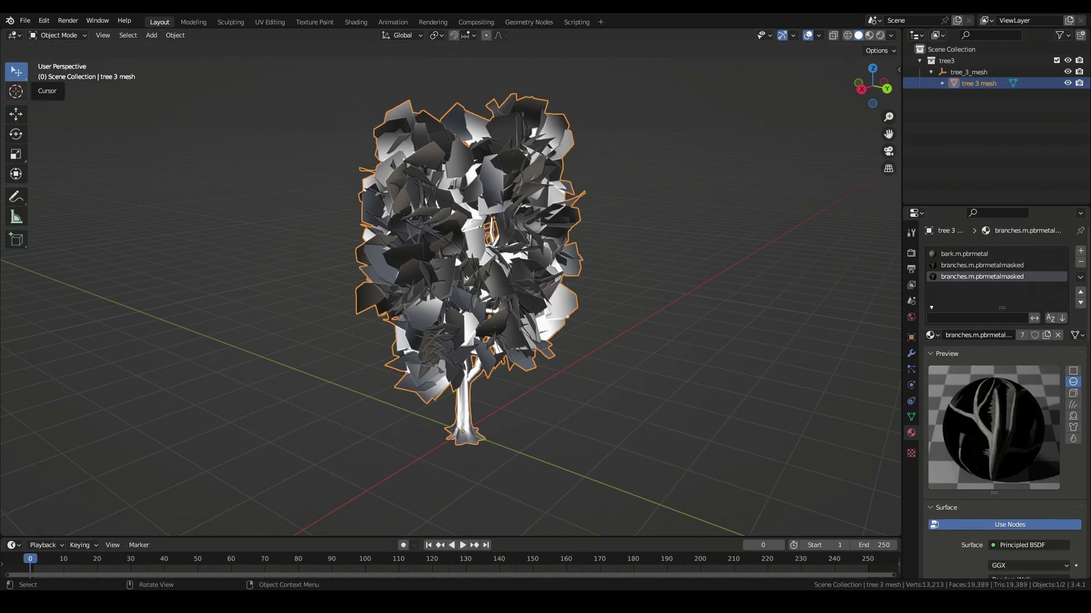
# - Open the add-on preferences and start installing an add-on from a file
pyautogui.click(42, 22)
pyautogui.click(57, 183)
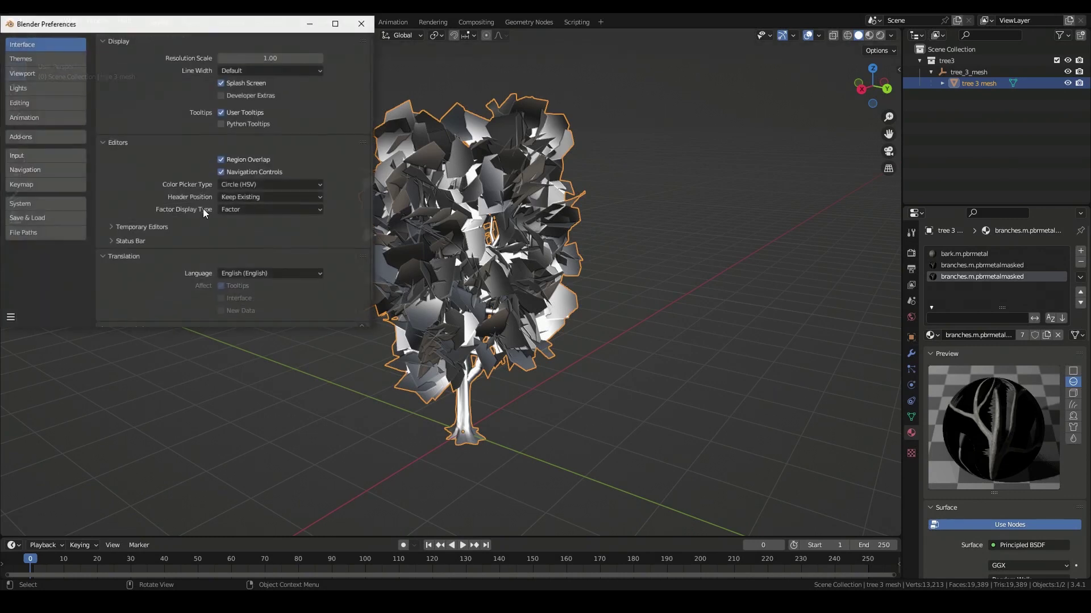
pyautogui.click(29, 138)
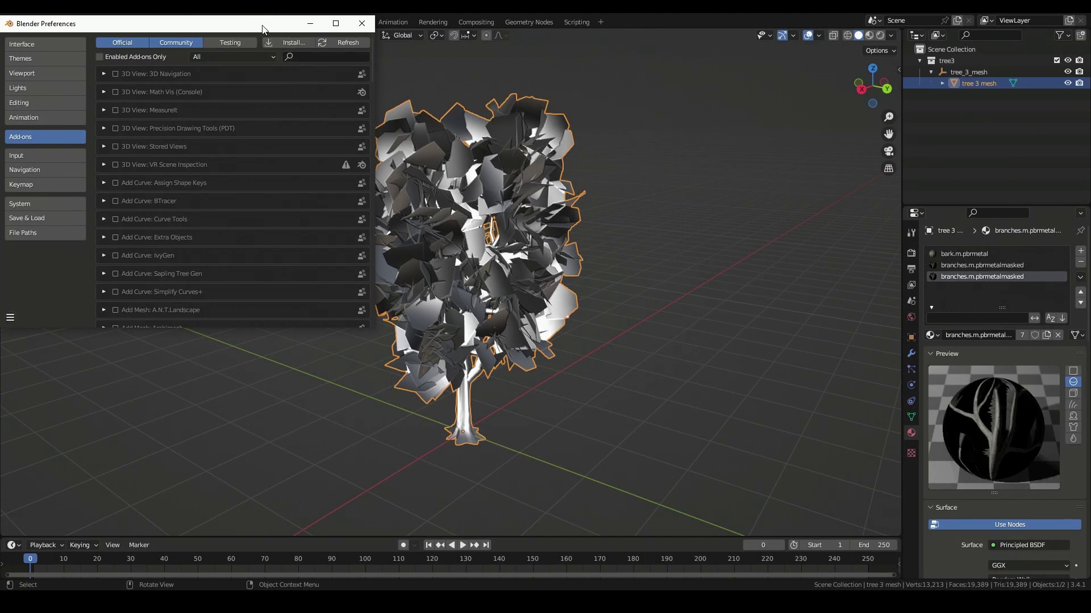
pyautogui.moveTo(280, 29); pyautogui.dragTo(319, 53)
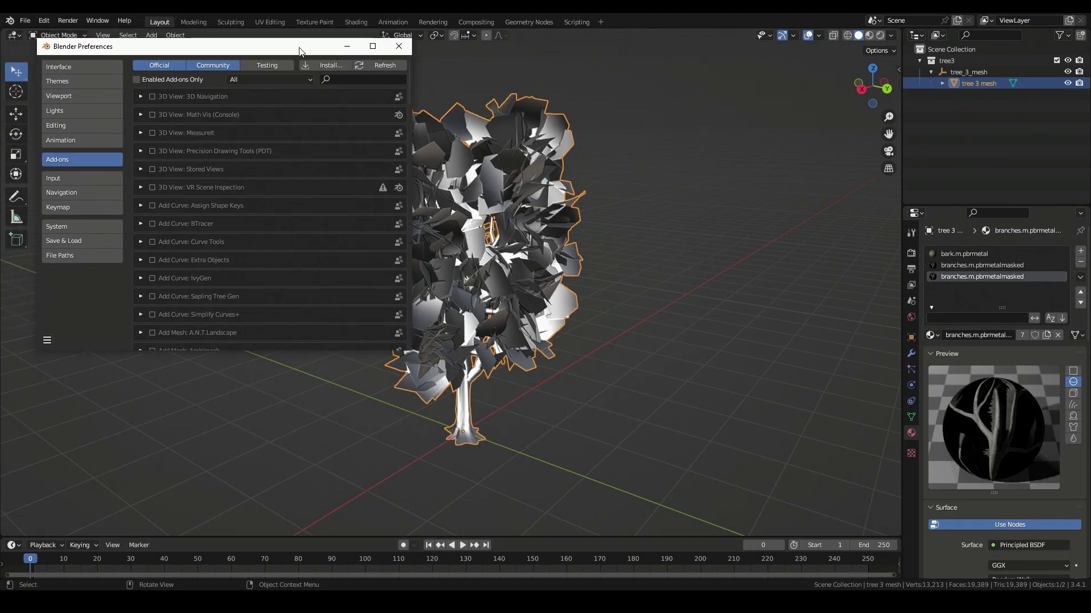
pyautogui.click(325, 67)
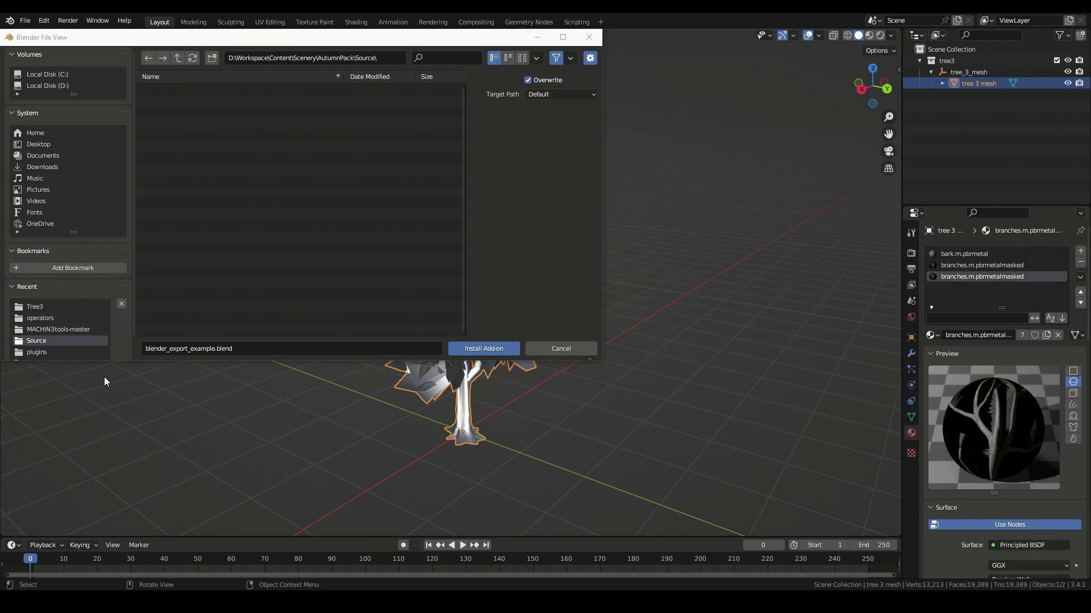
# - Switch to File Explorer, open the BlenderMarket plugins folder and copy its path
pyautogui.hotkey('alt', 'Tab')
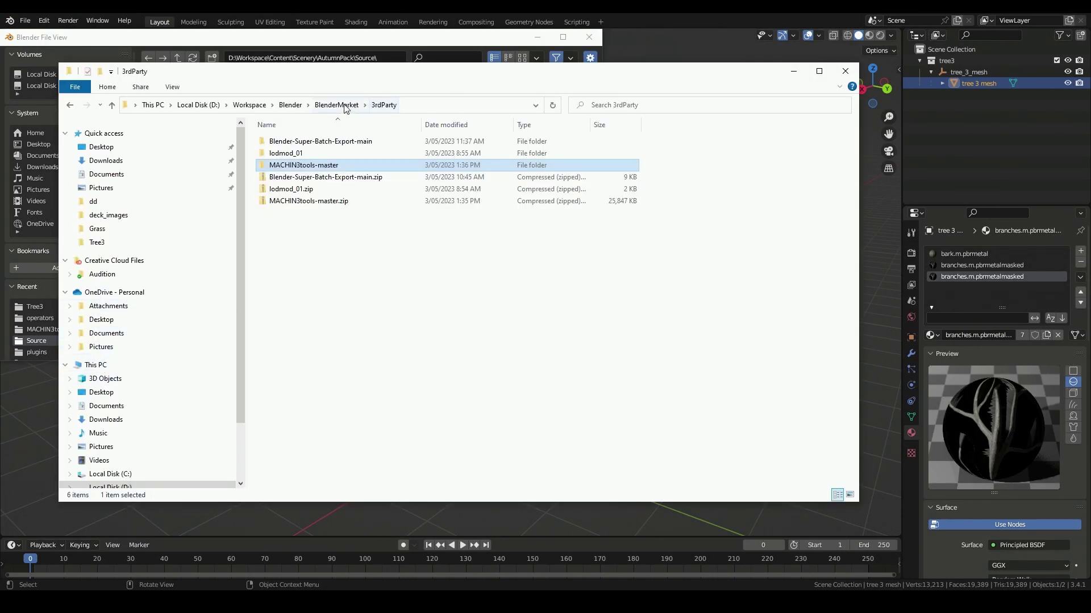
pyautogui.doubleClick(297, 153)
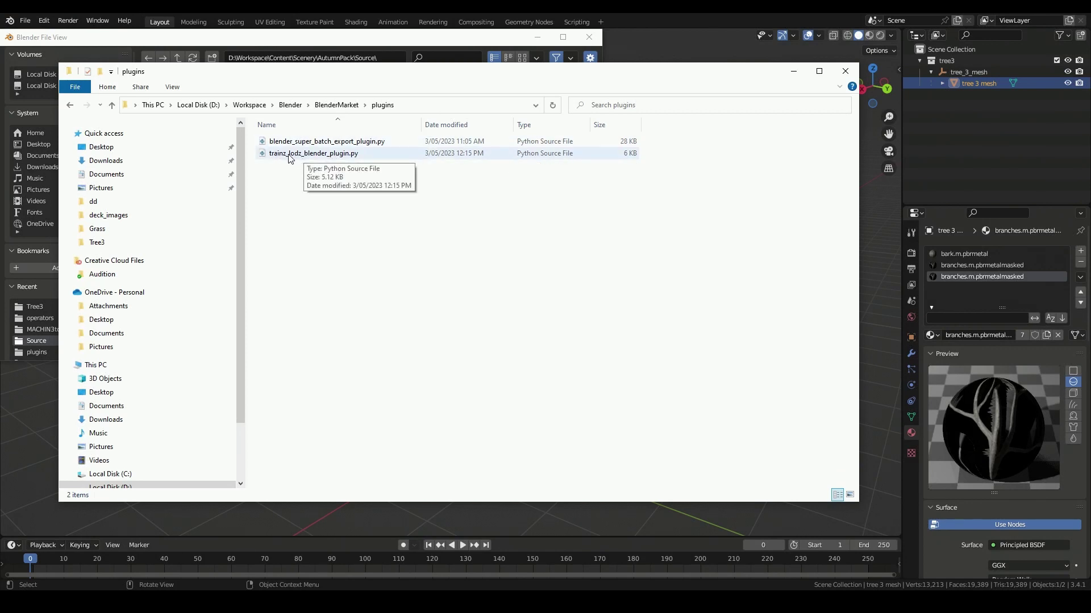
pyautogui.click(321, 156)
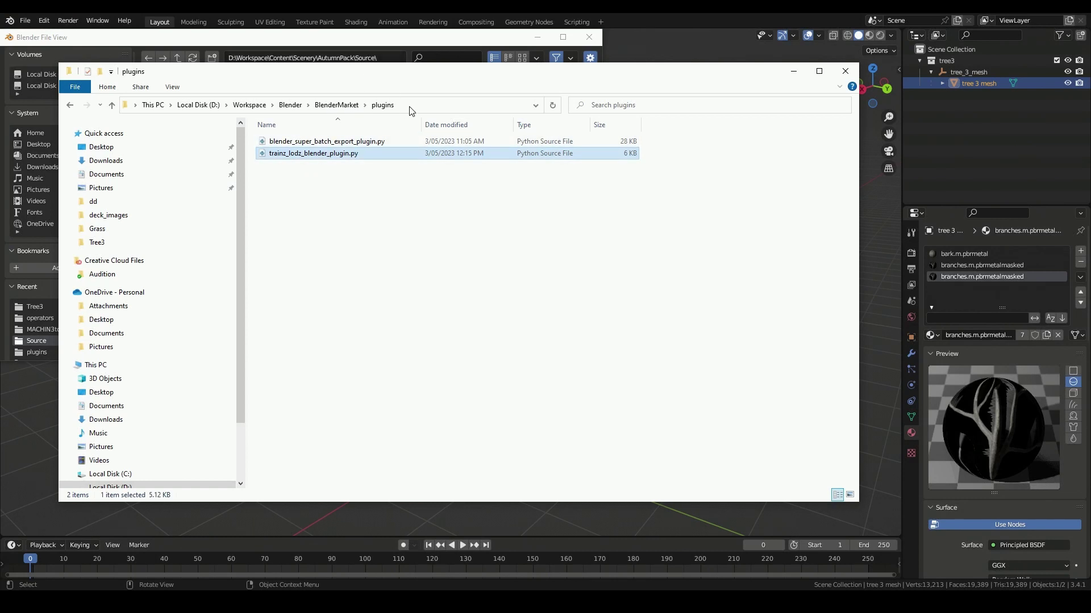
pyautogui.click(425, 104)
pyautogui.hotkey('ctrl', 'c')
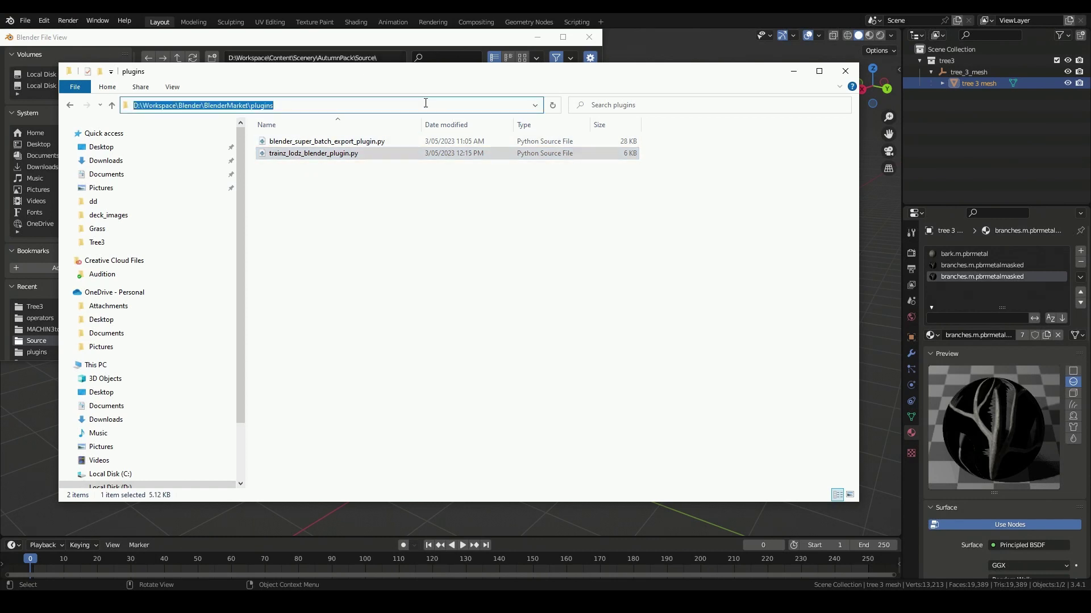
# - Switch back to Blender's file view, install trainz_lodz_blender_plugin.py from the copied folder path and enable the Trainz LODz 0.1 add-on
pyautogui.click(369, 38)
pyautogui.click(400, 59)
pyautogui.hotkey('ctrl', 'v')
pyautogui.press('Return')
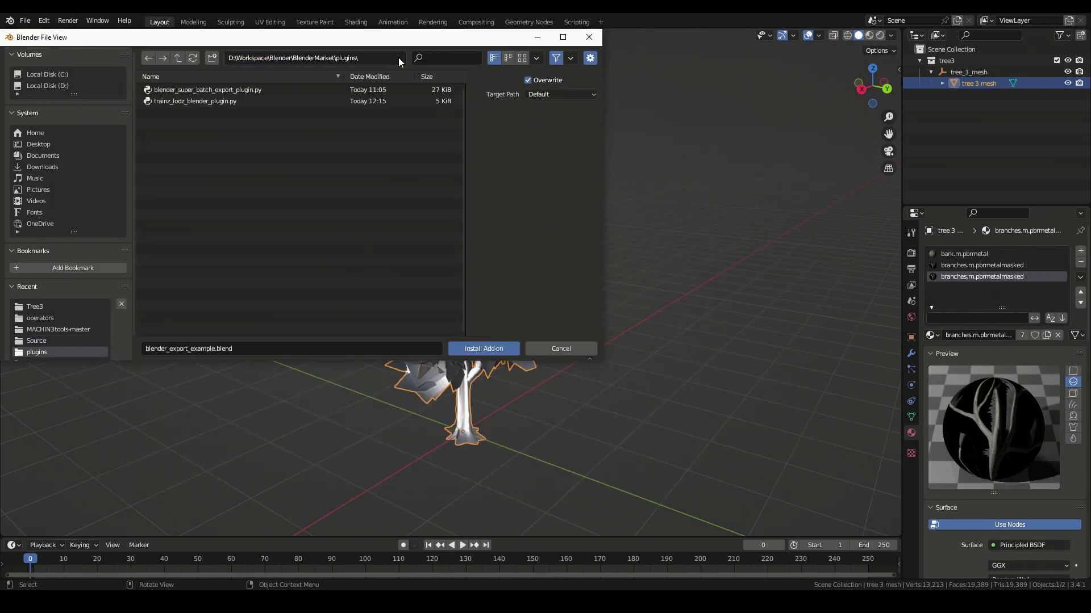
pyautogui.doubleClick(199, 101)
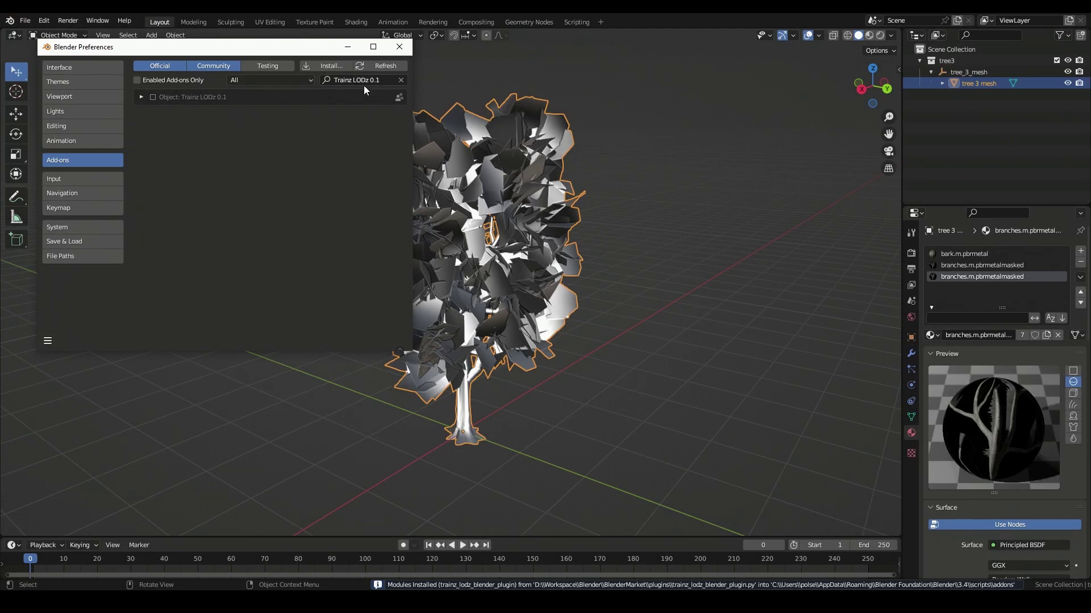
pyautogui.click(152, 97)
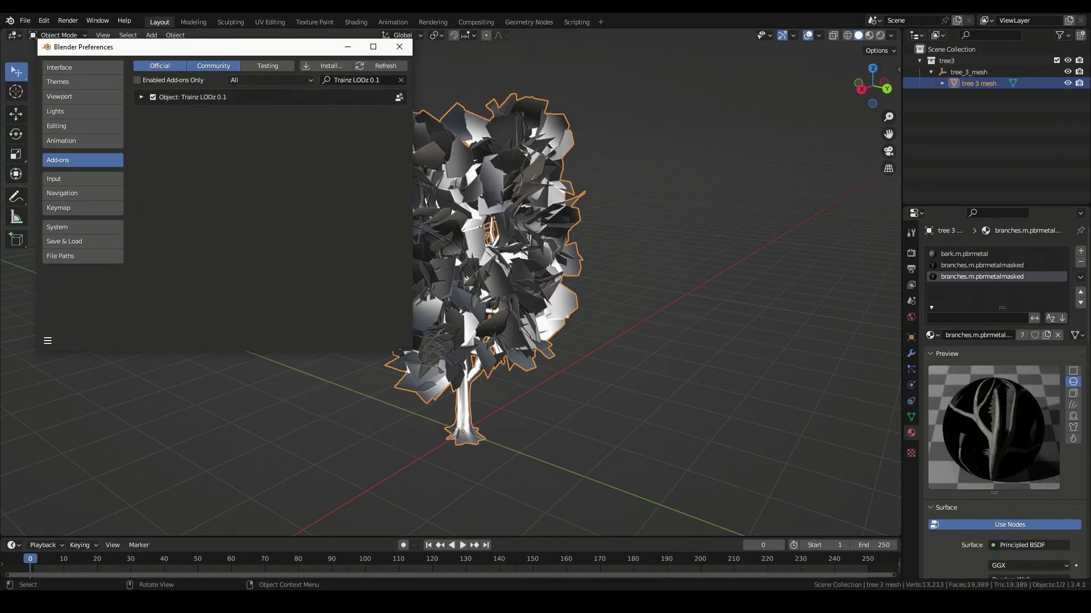
# - Show the Trainz LODz settings in the viewport sidebar, and switch the add-on off and on again
pyautogui.moveTo(183, 47); pyautogui.dragTo(249, 115)
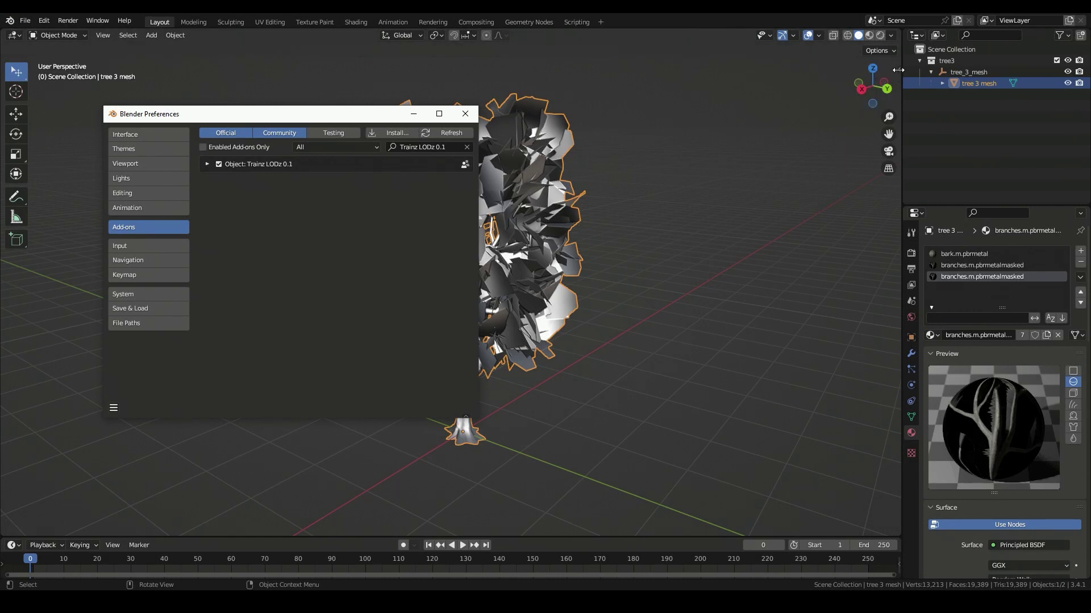
pyautogui.press('n')
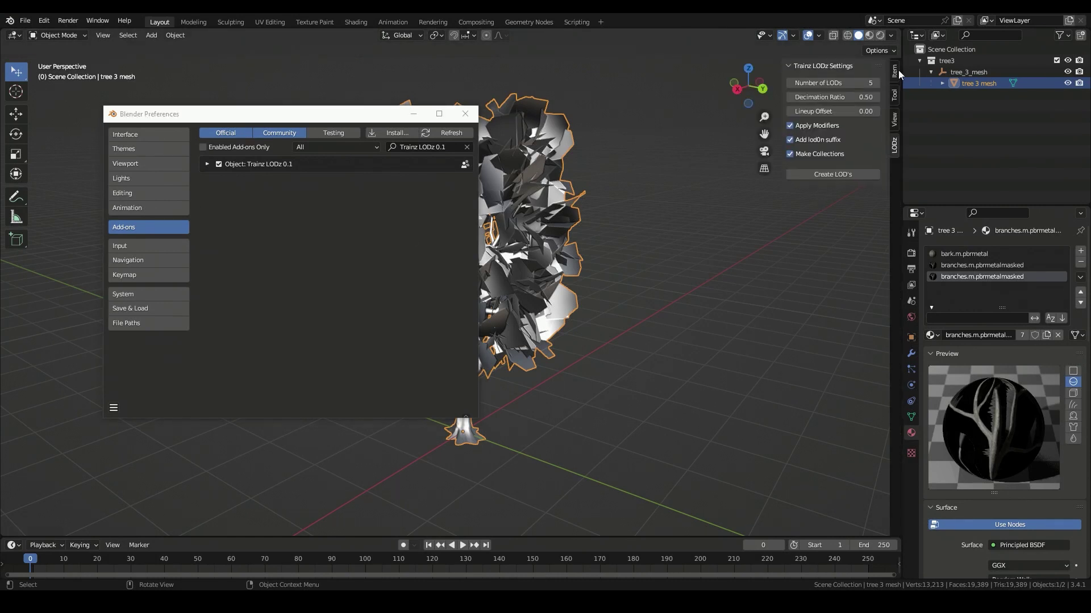
pyautogui.click(220, 163)
pyautogui.click(220, 164)
pyautogui.click(219, 163)
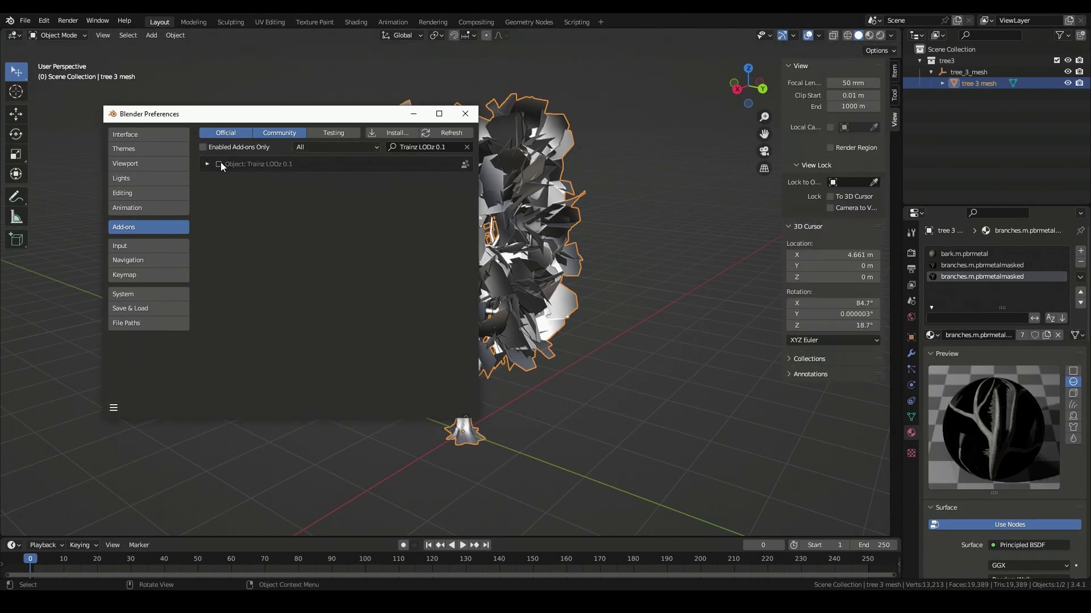
pyautogui.click(220, 164)
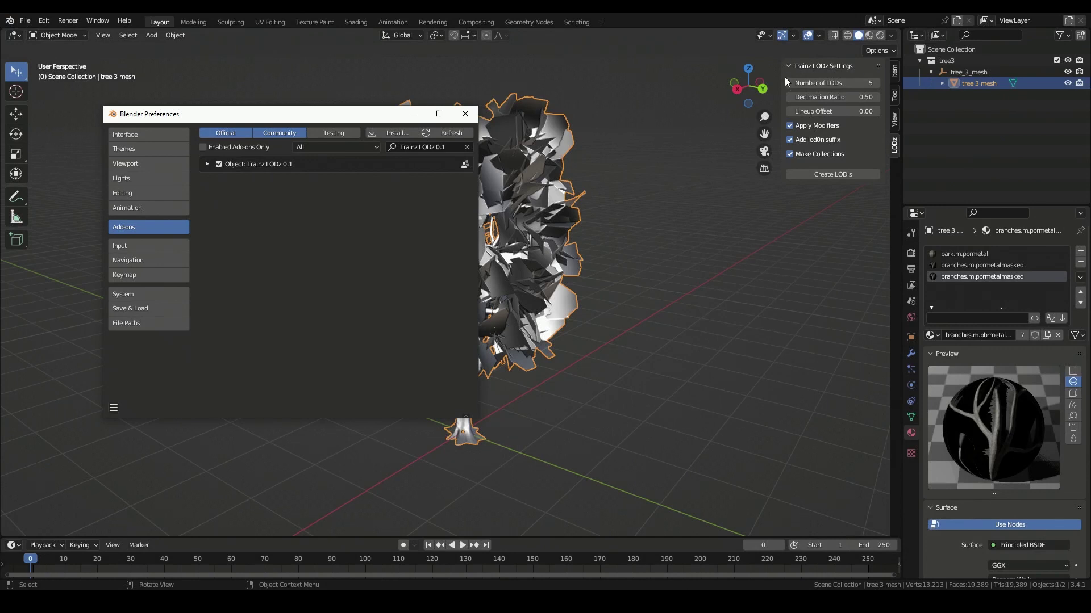
# - Hide and reopen the viewport sidebar with the Trainz LODz settings, and close the preferences
pyautogui.moveTo(781, 75); pyautogui.dragTo(907, 77)
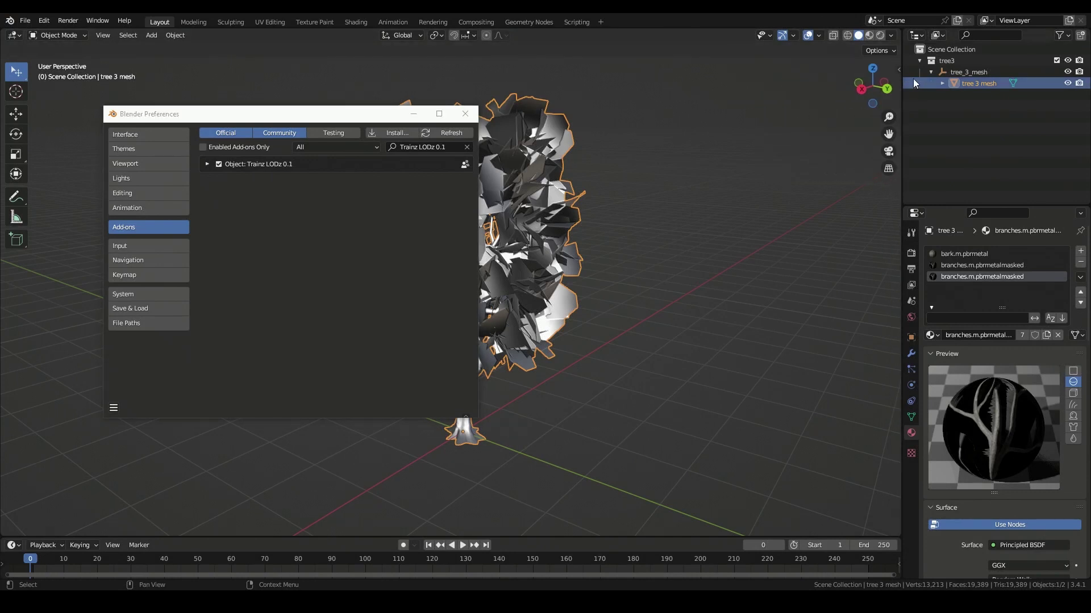
pyautogui.click(898, 68)
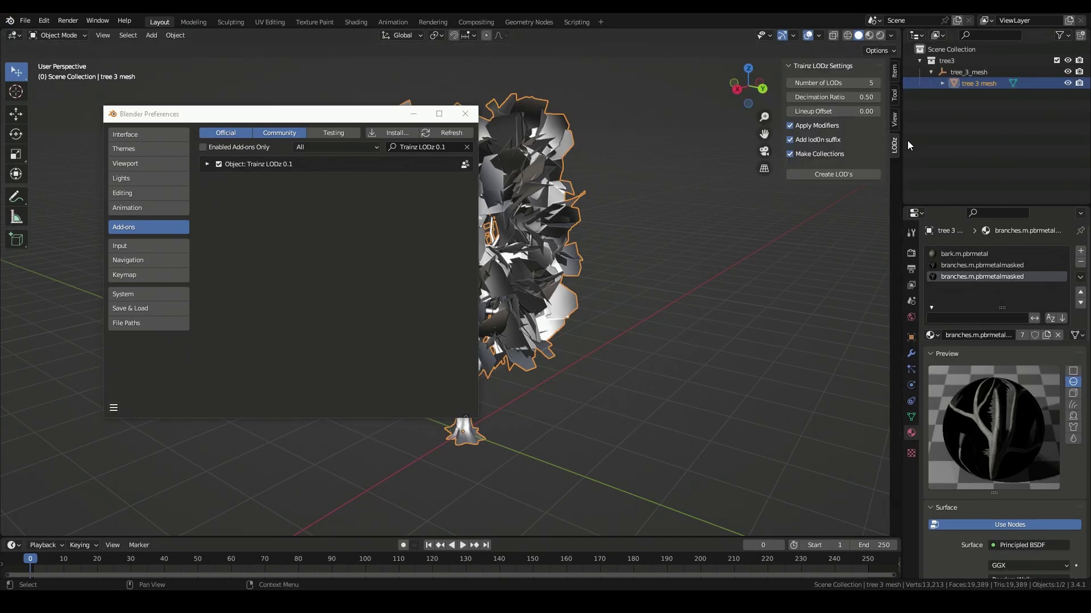
pyautogui.click(466, 115)
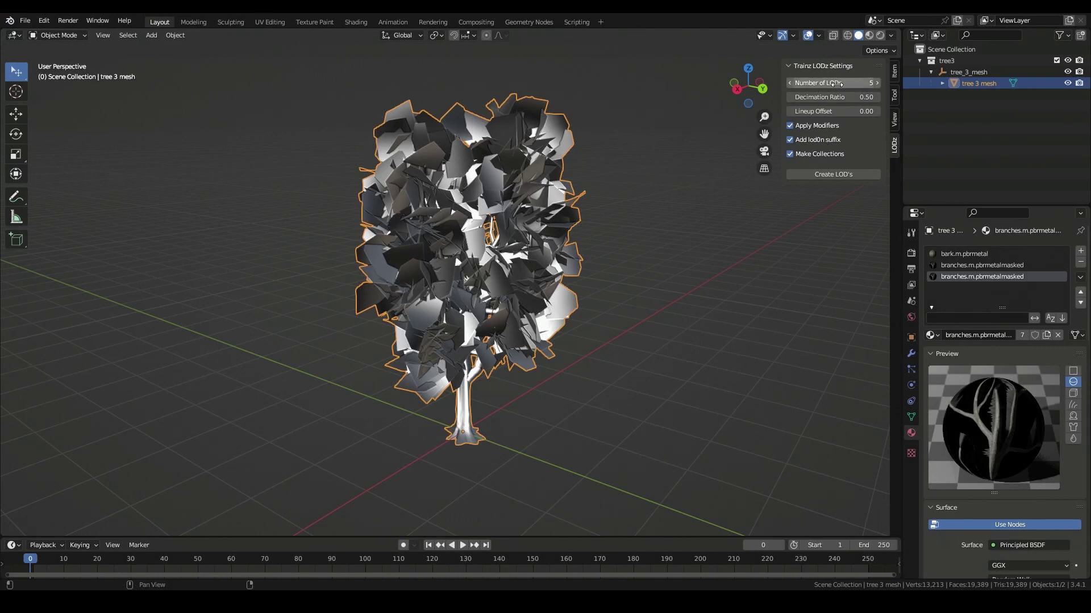
# - Create the LOD meshes from tree 3 mesh with Trainz LODz and select the generated tree 3 mesh collection
pyautogui.click(833, 175)
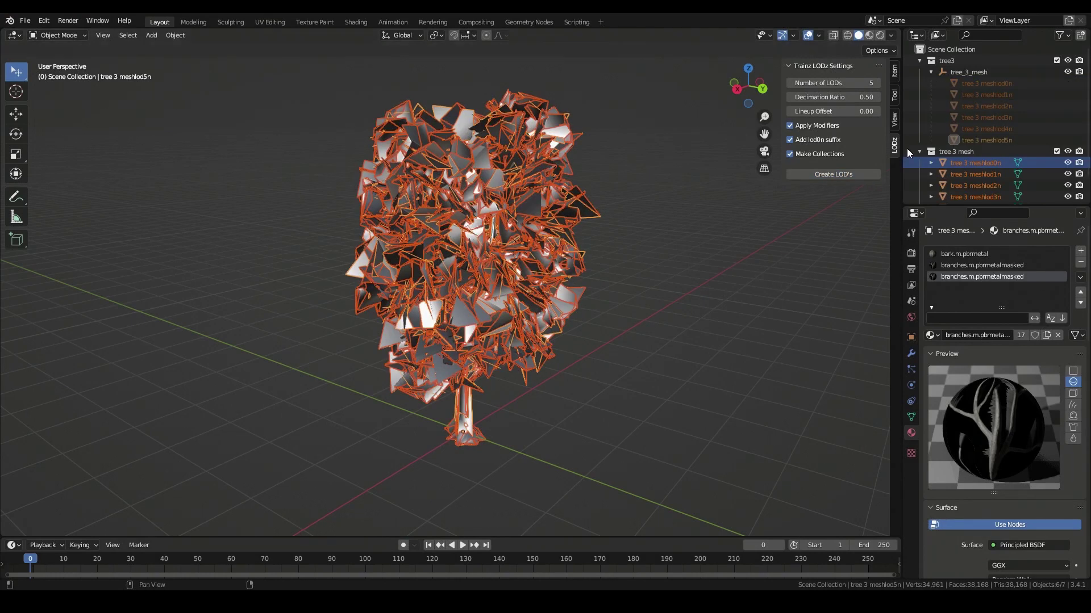
pyautogui.scroll(-2, 1018, 127)
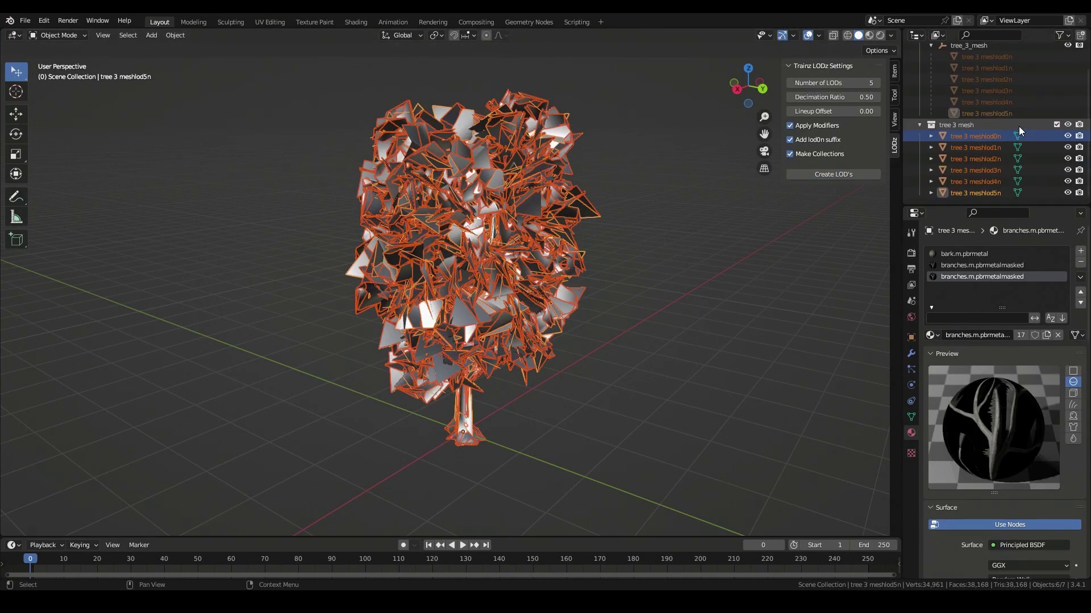
pyautogui.click(945, 126)
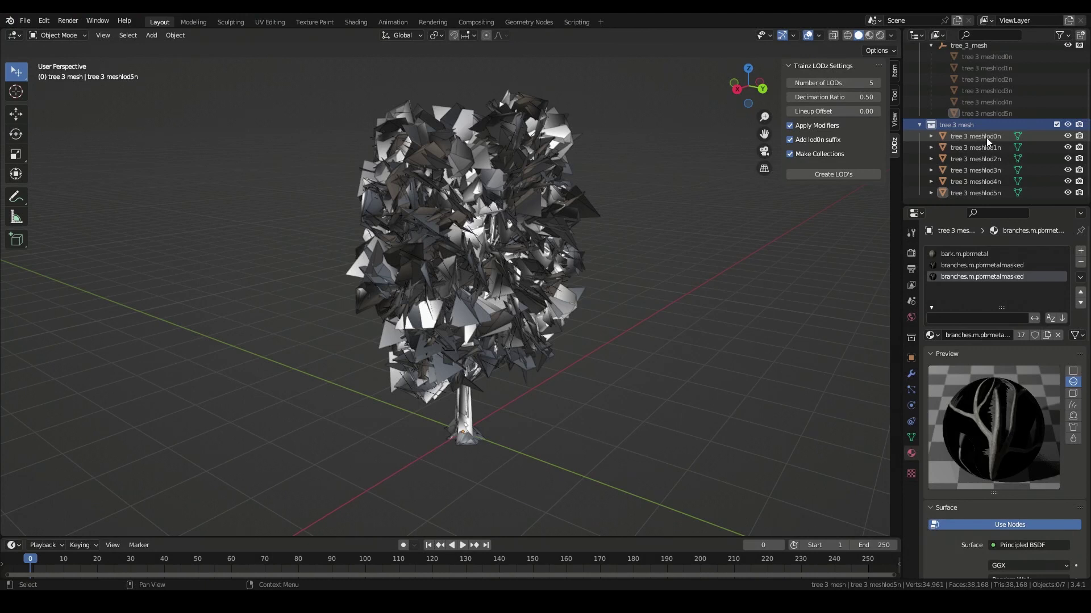
# - Inspect the geometry and triangle counts of the lod0n, lod1n and lod2n tree meshes in Edit Mode
pyautogui.click(986, 137)
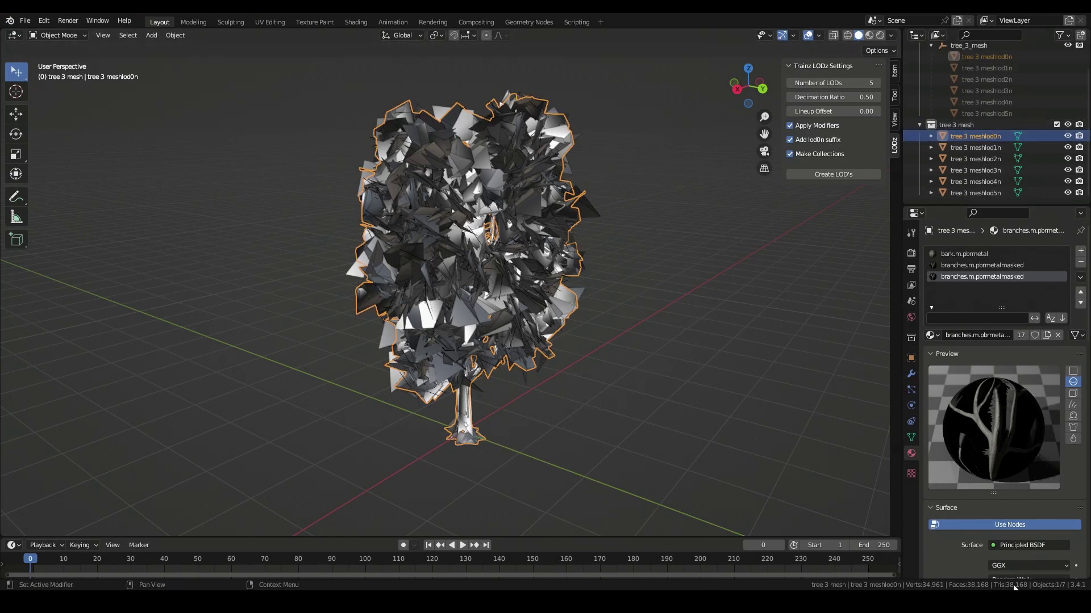
pyautogui.moveTo(613, 182); pyautogui.dragTo(607, 181, button='middle')
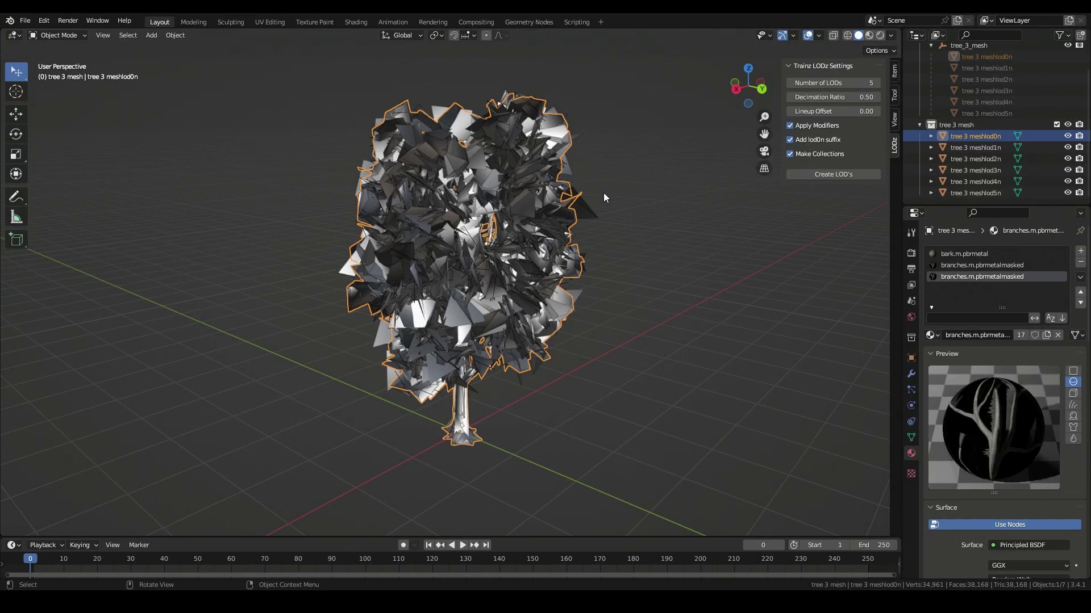
pyautogui.press('Tab')
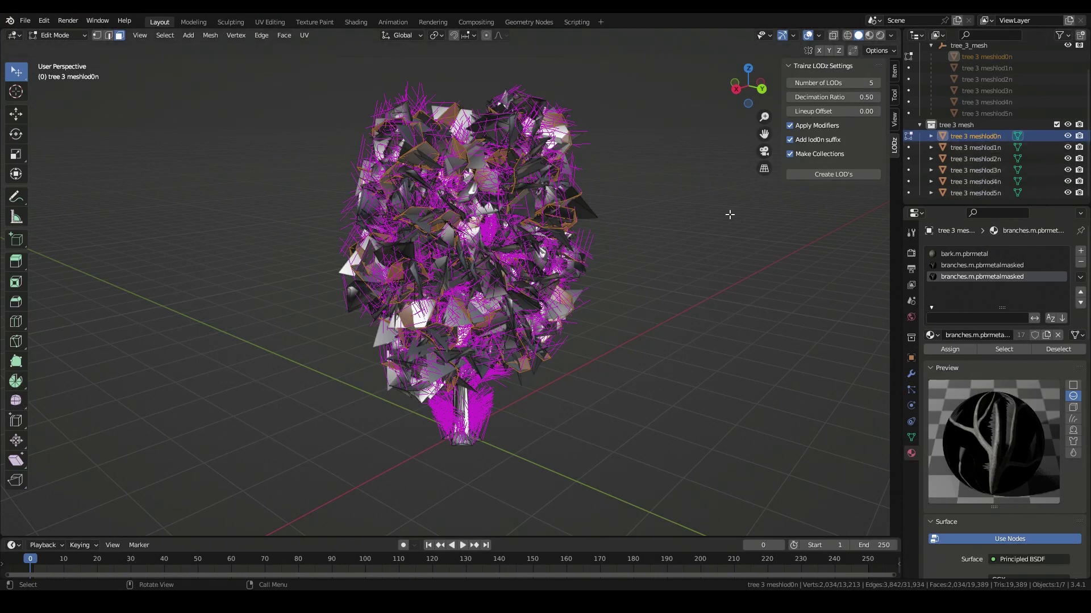
pyautogui.press('Tab')
pyautogui.click(983, 147)
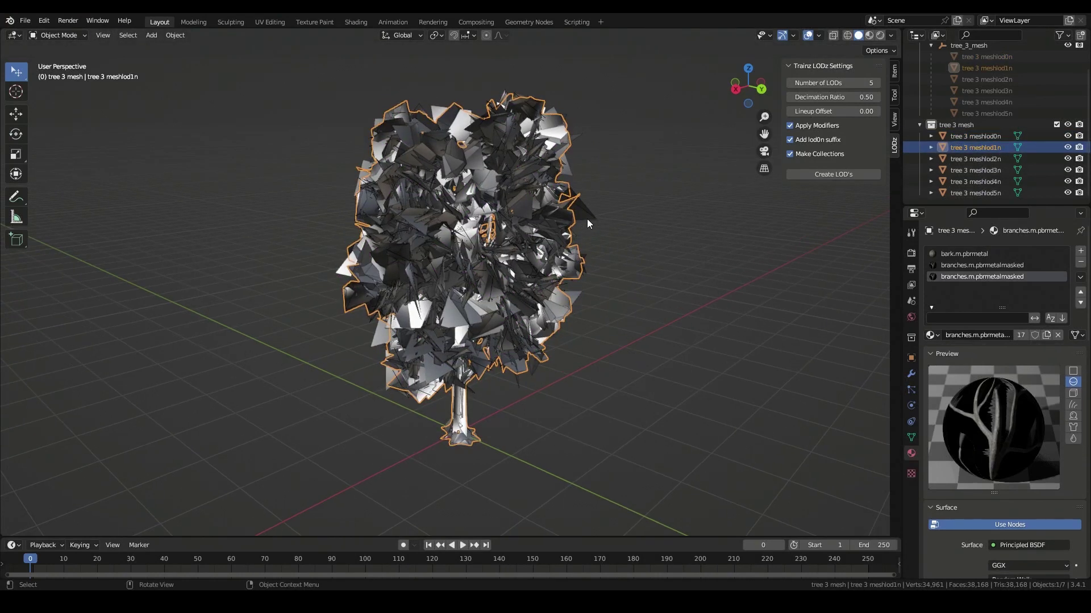
pyautogui.press('Tab')
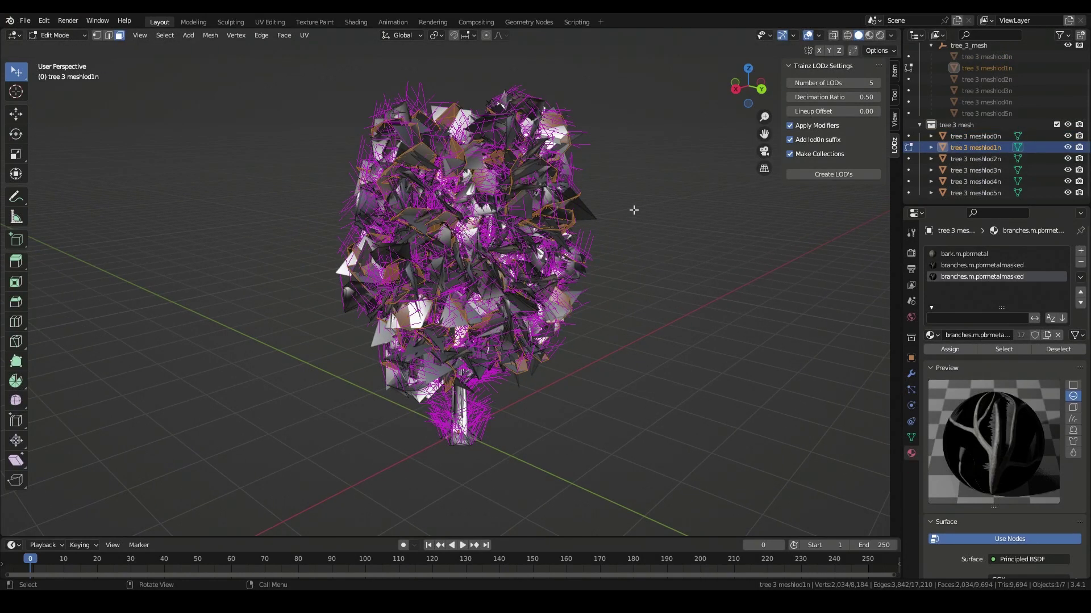
pyautogui.press('Tab')
pyautogui.click(956, 159)
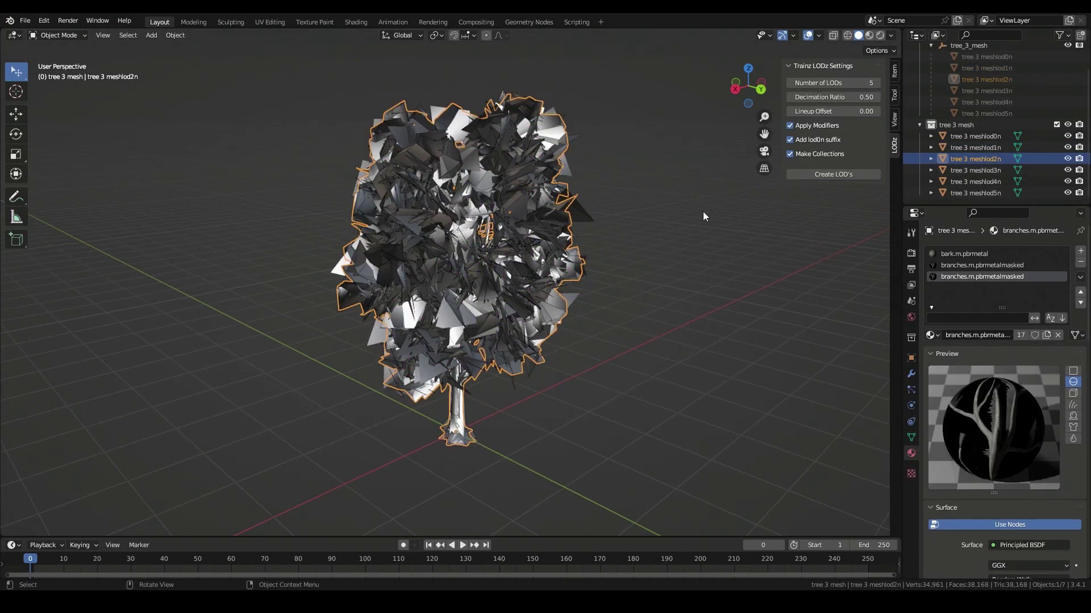
pyautogui.press('Tab')
pyautogui.press('Tab')
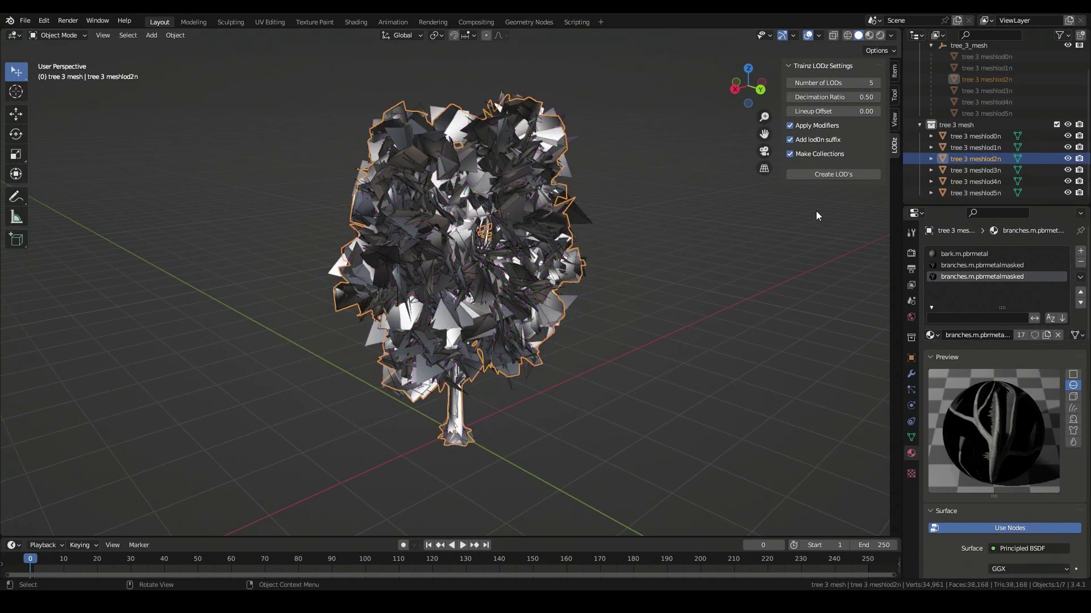
# - Inspect the geometry and triangle counts of the lod3n, lod4n and lod5n tree meshes in Edit Mode
pyautogui.click(966, 170)
pyautogui.press('Tab')
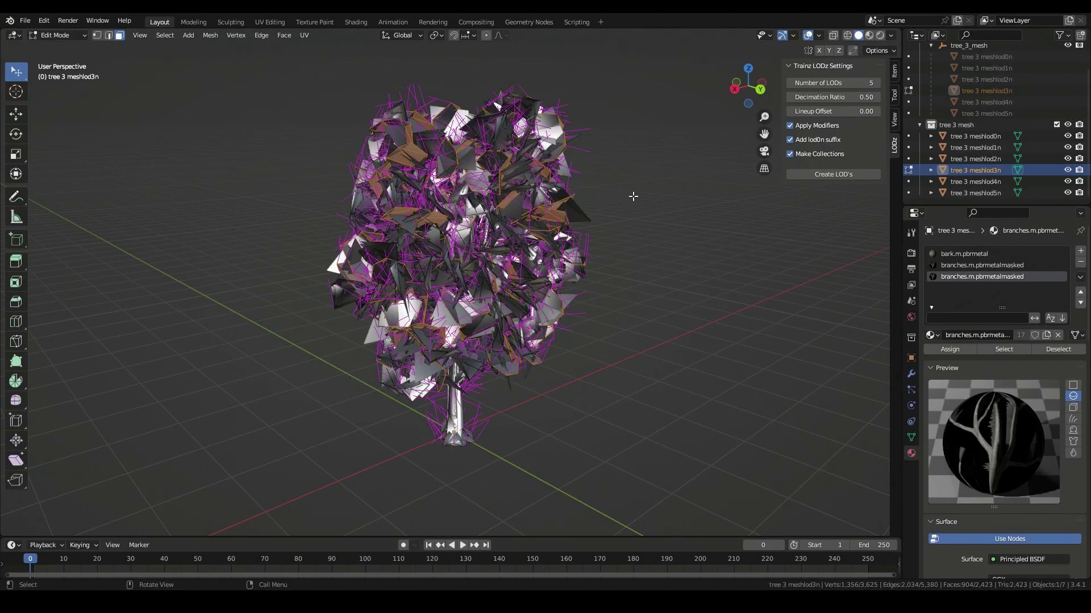
pyautogui.press('Tab')
pyautogui.click(938, 181)
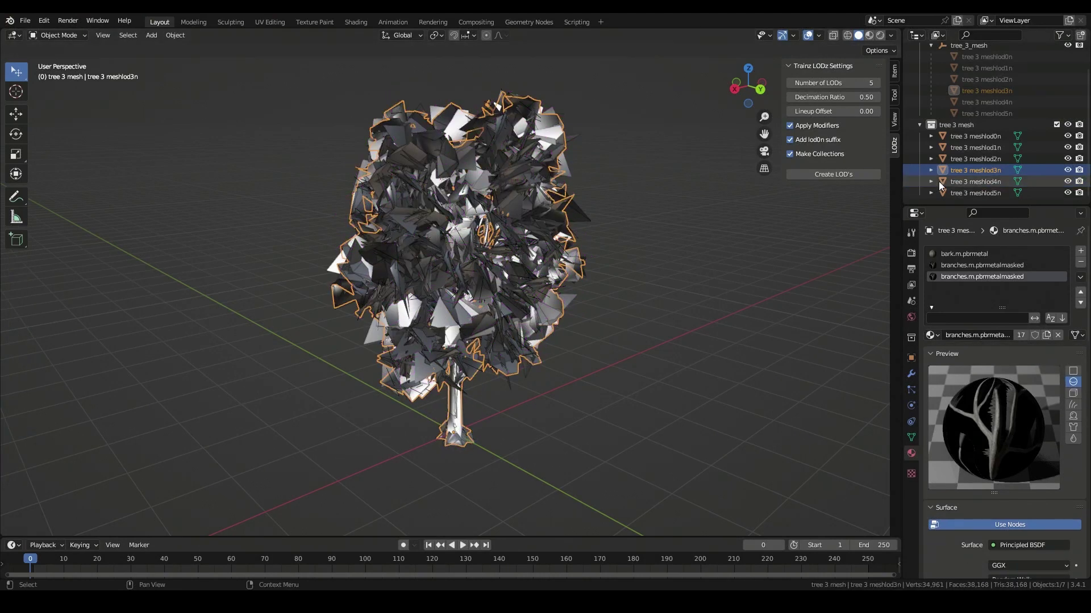
pyautogui.press('Tab')
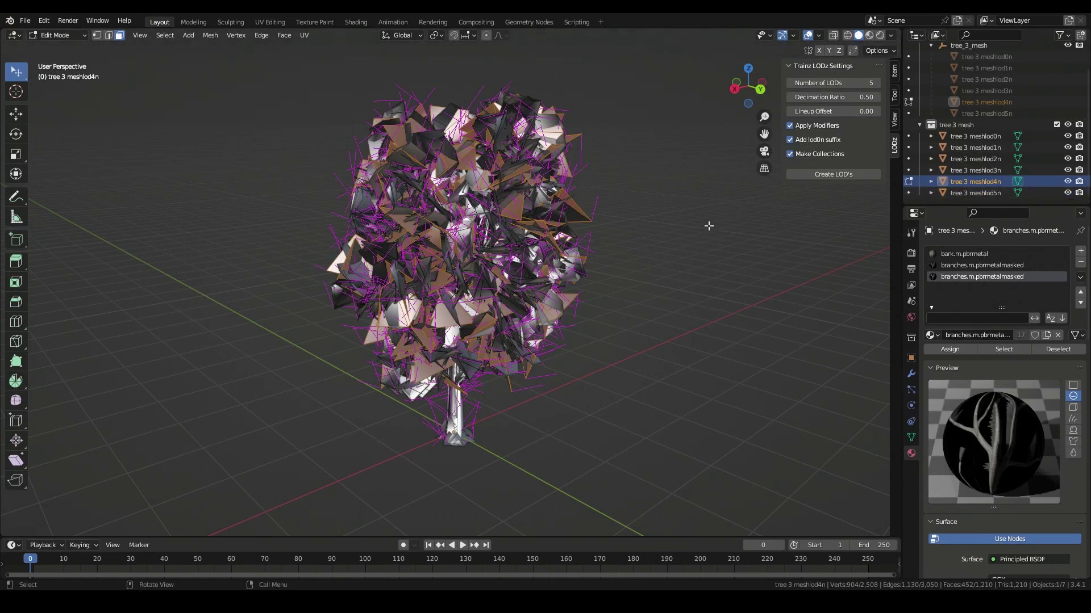
pyautogui.press('Tab')
pyautogui.click(971, 193)
pyautogui.press('Tab')
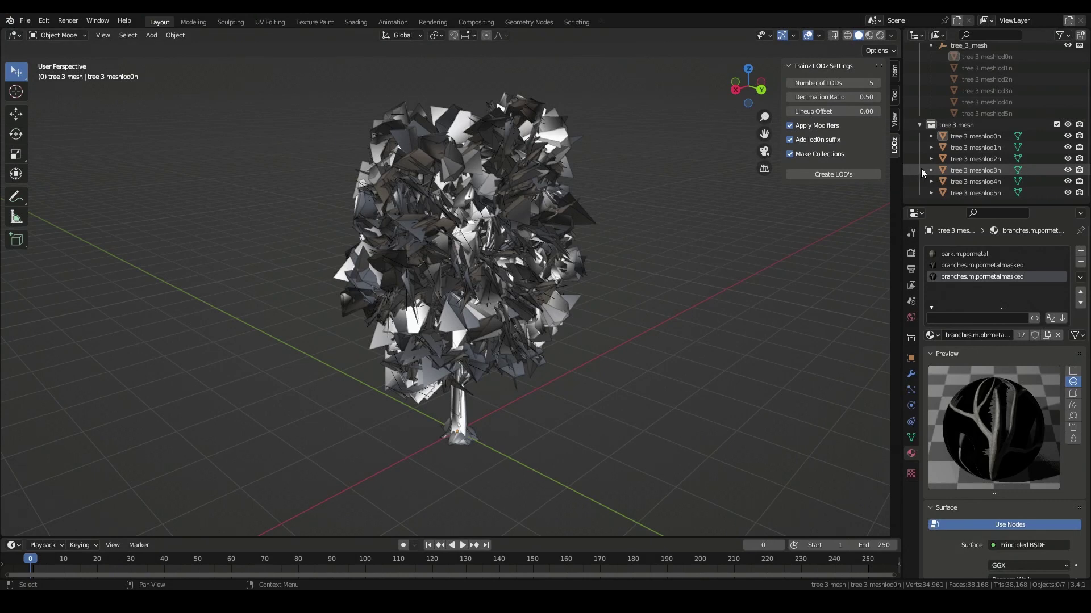
# - Select all the LOD meshes from lod0n to lod5n and batch-rename them to remove the spaces from their names
pyautogui.click(977, 135)
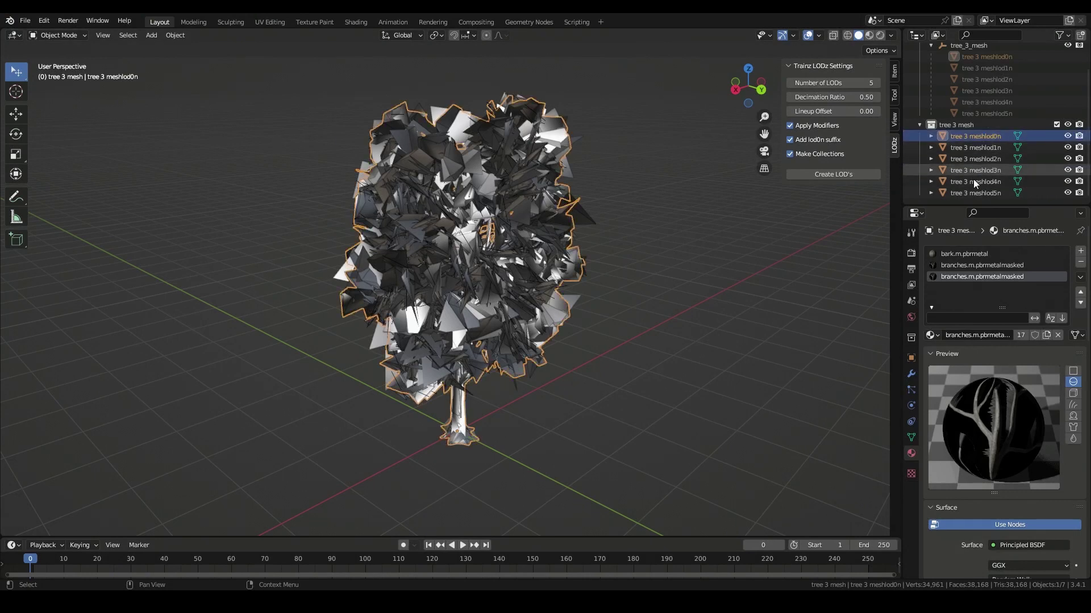
pyautogui.keyDown('shift'); pyautogui.click(981, 191); pyautogui.keyUp('shift')
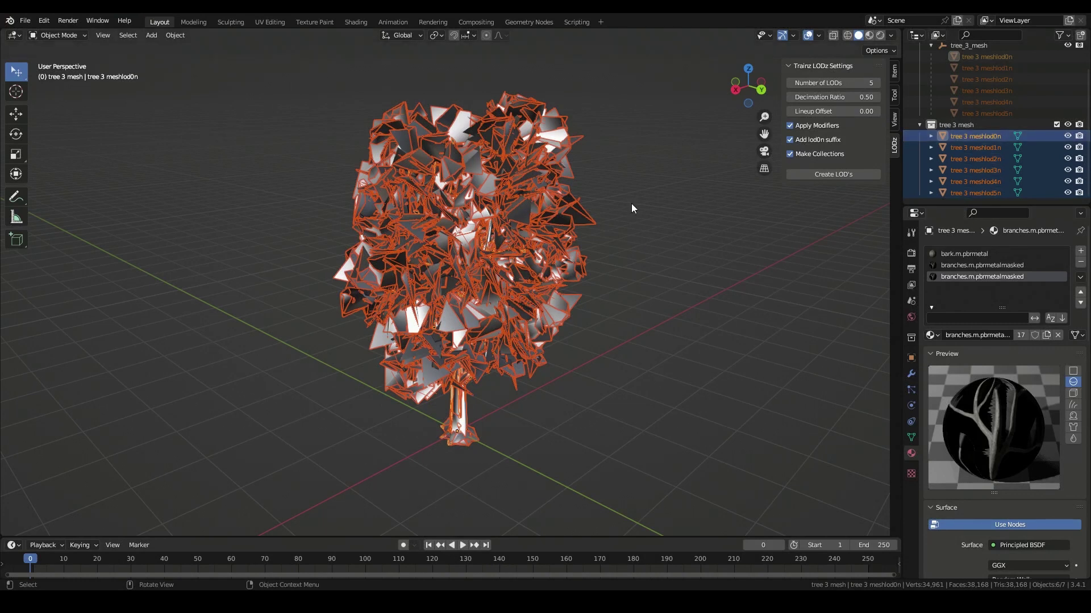
pyautogui.click(44, 21)
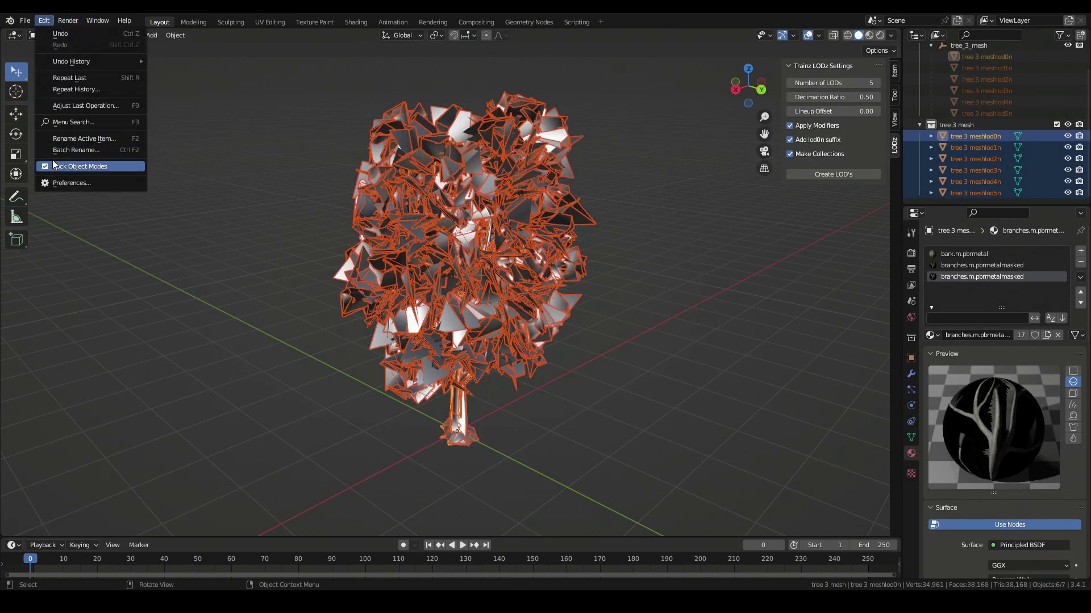
pyautogui.click(77, 150)
pyautogui.moveTo(213, 163); pyautogui.dragTo(550, 178)
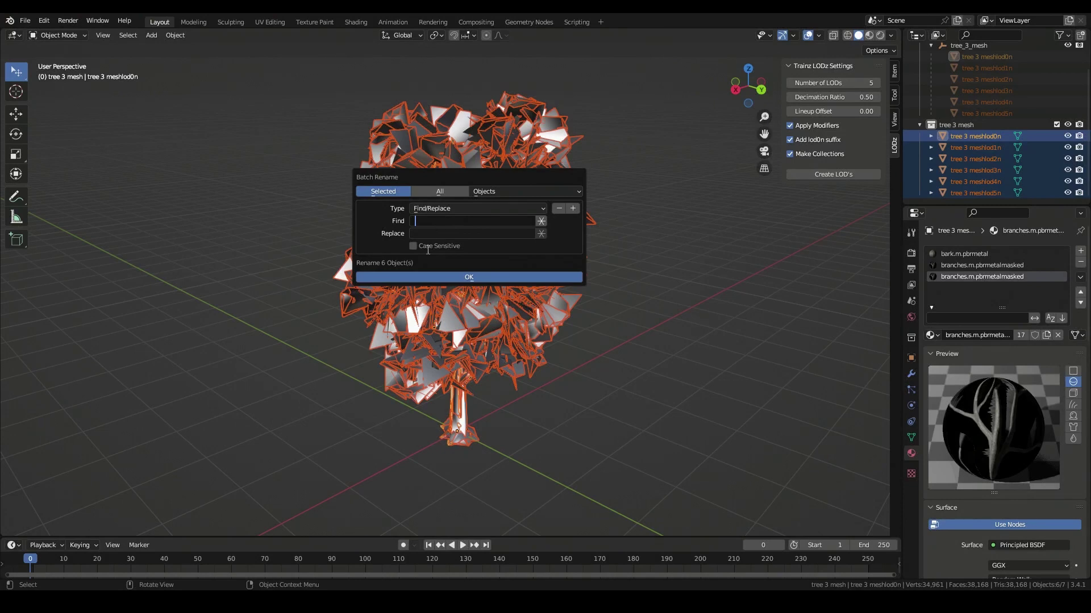
pyautogui.click(451, 277)
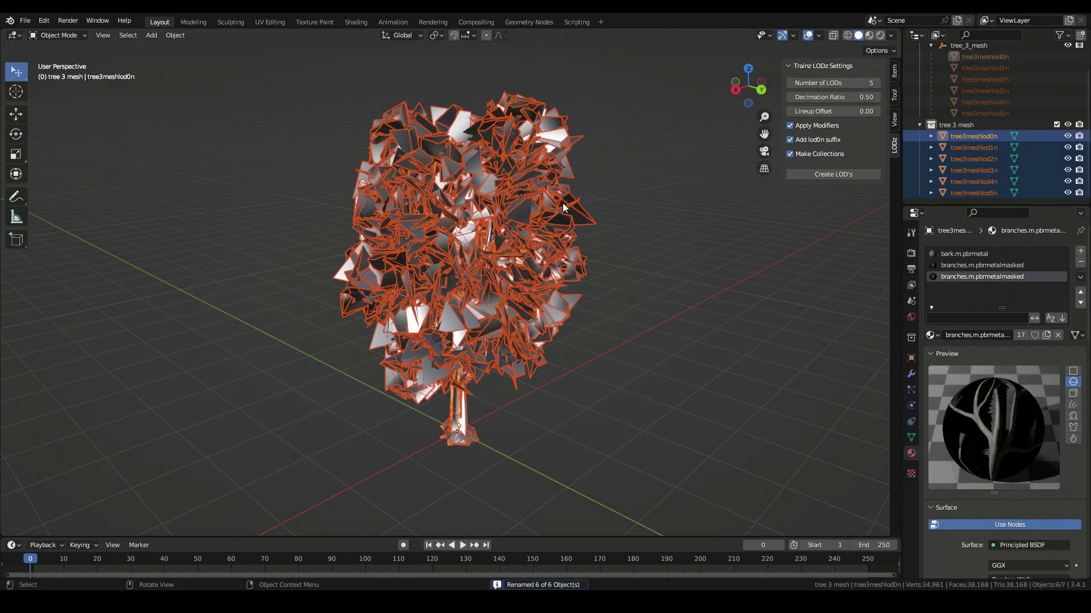
# - Batch-rename the selected LOD meshes by changing the case of their names to Title Case
pyautogui.click(45, 22)
pyautogui.click(58, 151)
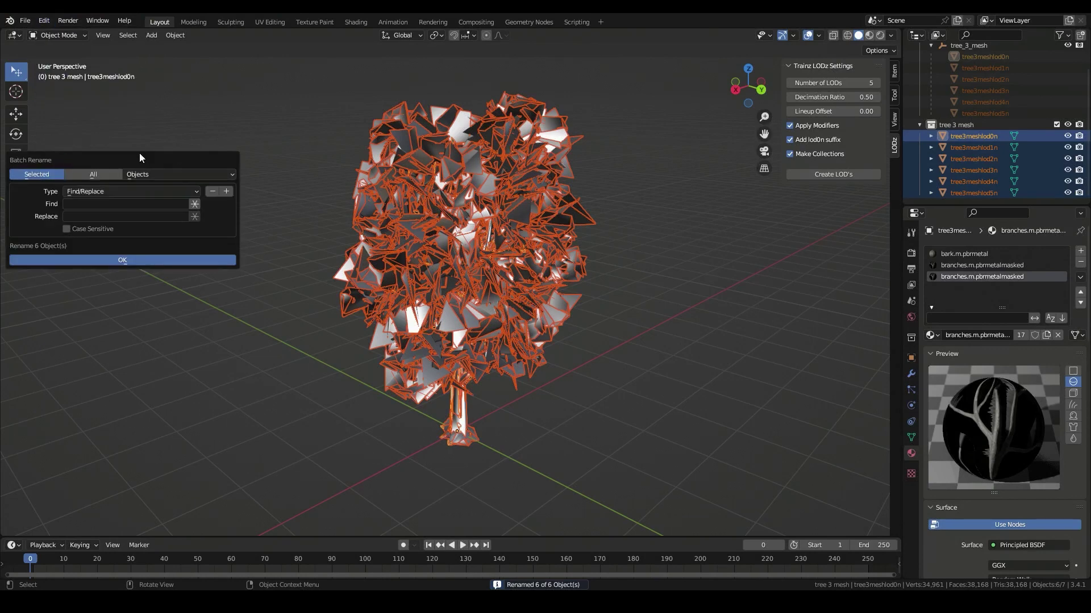
pyautogui.moveTo(139, 153); pyautogui.dragTo(369, 175)
pyautogui.click(326, 209)
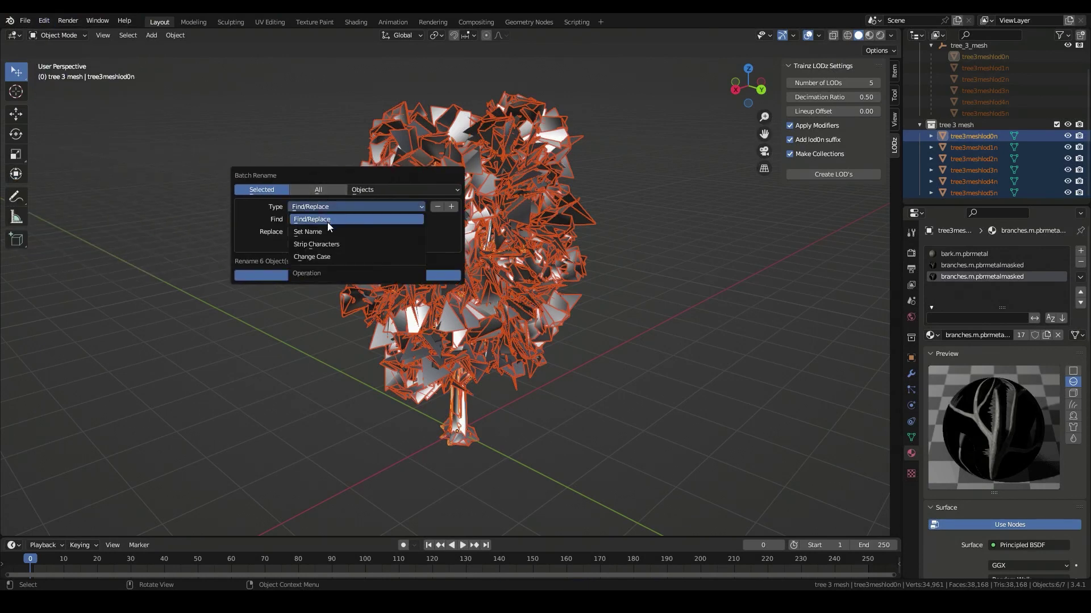
pyautogui.click(312, 257)
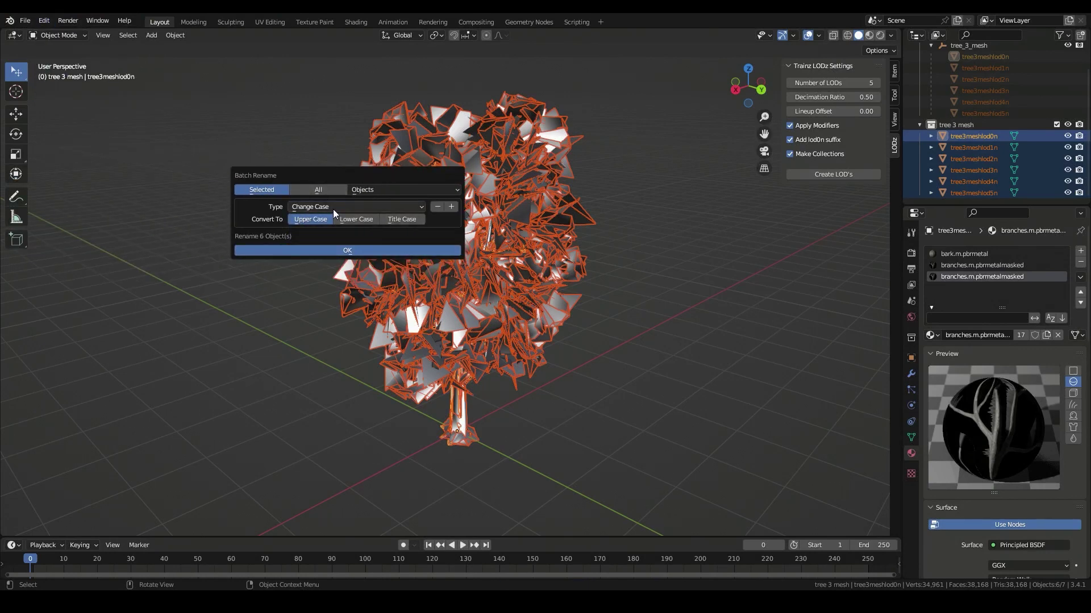
pyautogui.click(406, 219)
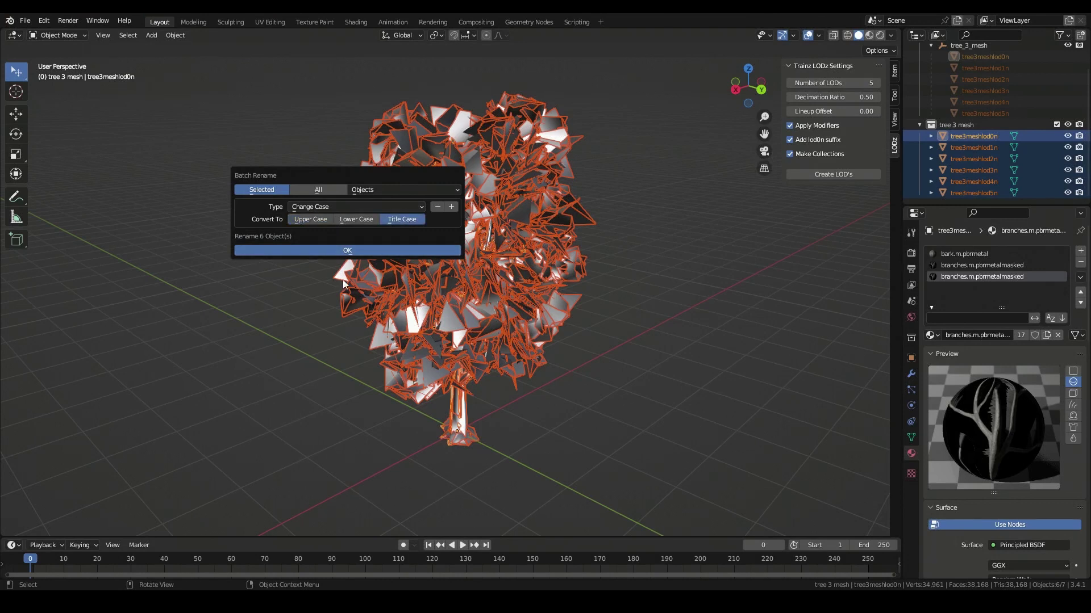
pyautogui.click(357, 251)
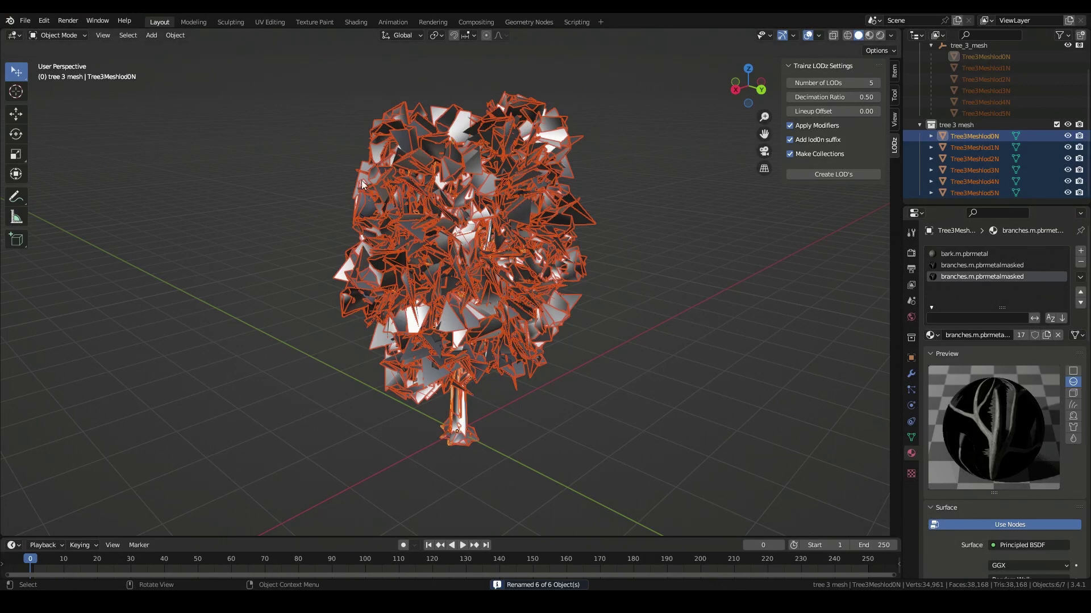
# - Batch-rename the selected LOD meshes with Find/Replace, replacing the uppercase N with a lowercase n
pyautogui.click(44, 20)
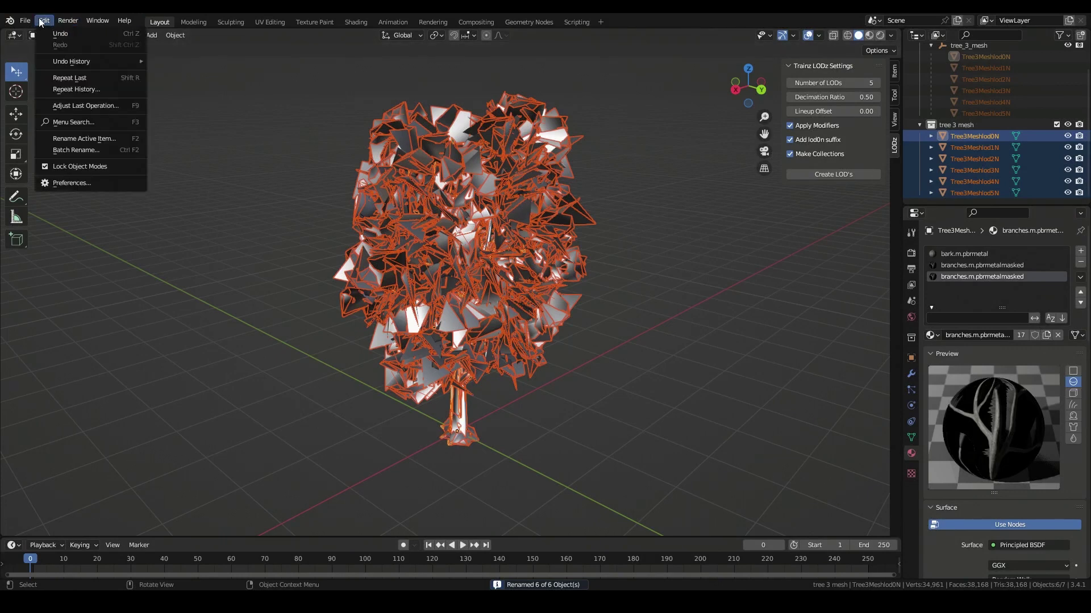
pyautogui.click(67, 150)
pyautogui.click(107, 192)
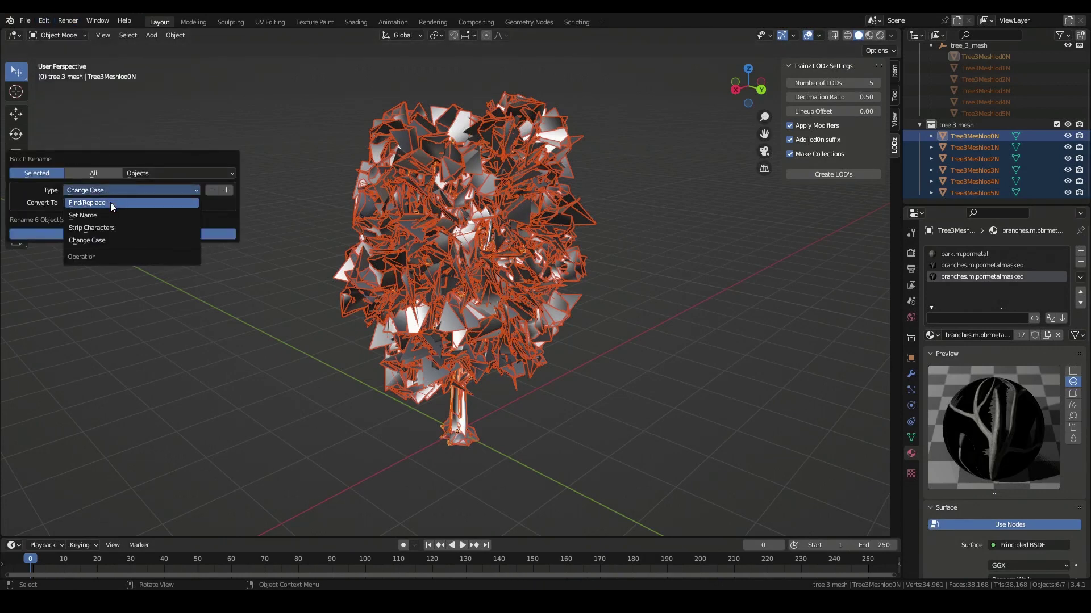
pyautogui.click(97, 206)
pyautogui.click(90, 203)
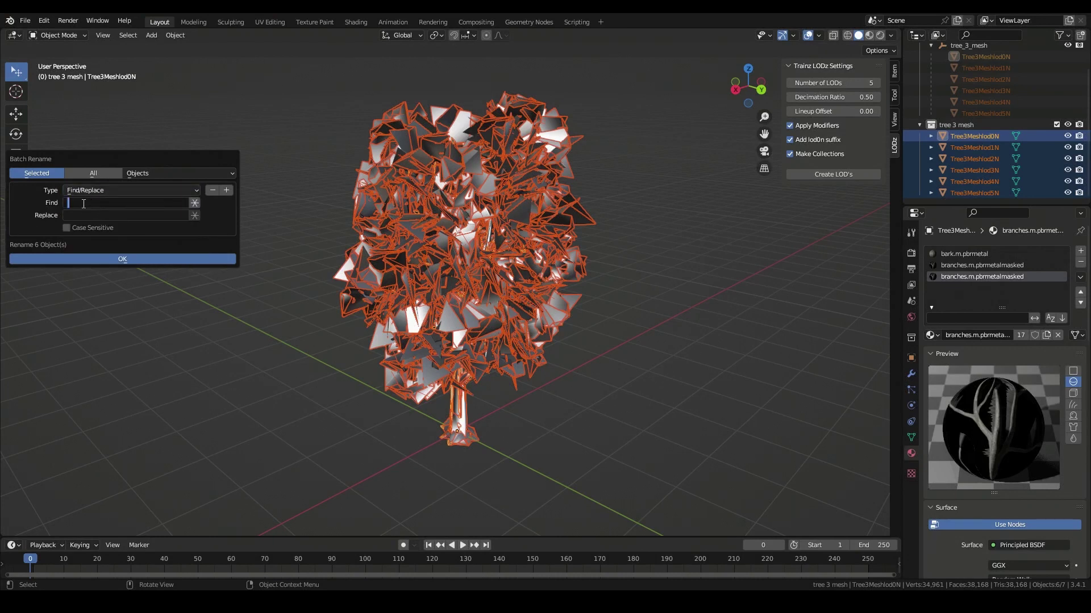
pyautogui.write('N')
pyautogui.click(85, 215)
pyautogui.write('n')
pyautogui.press('Return')
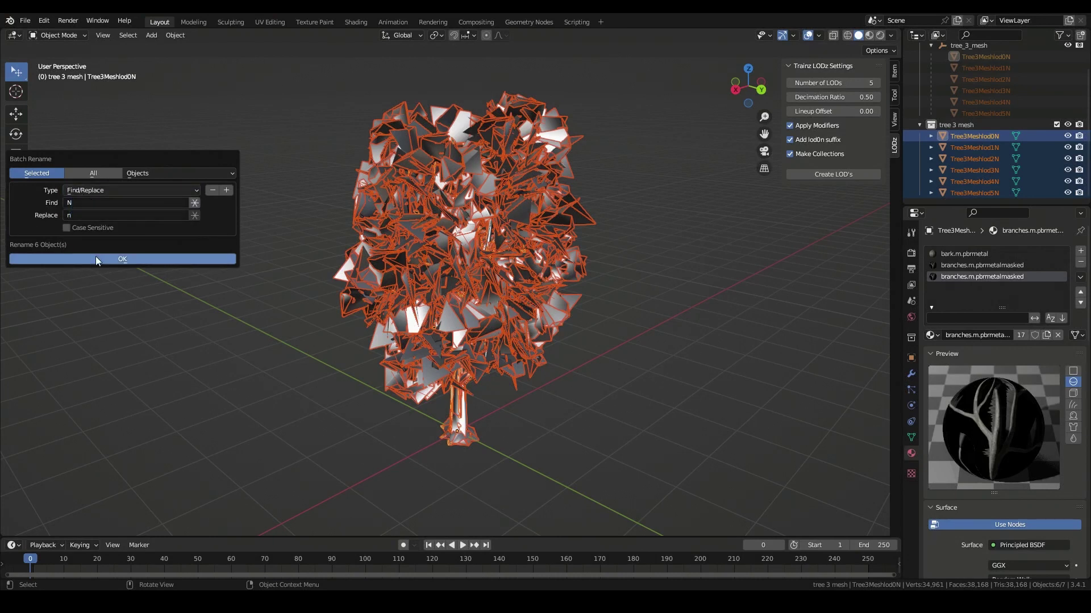
pyautogui.click(95, 260)
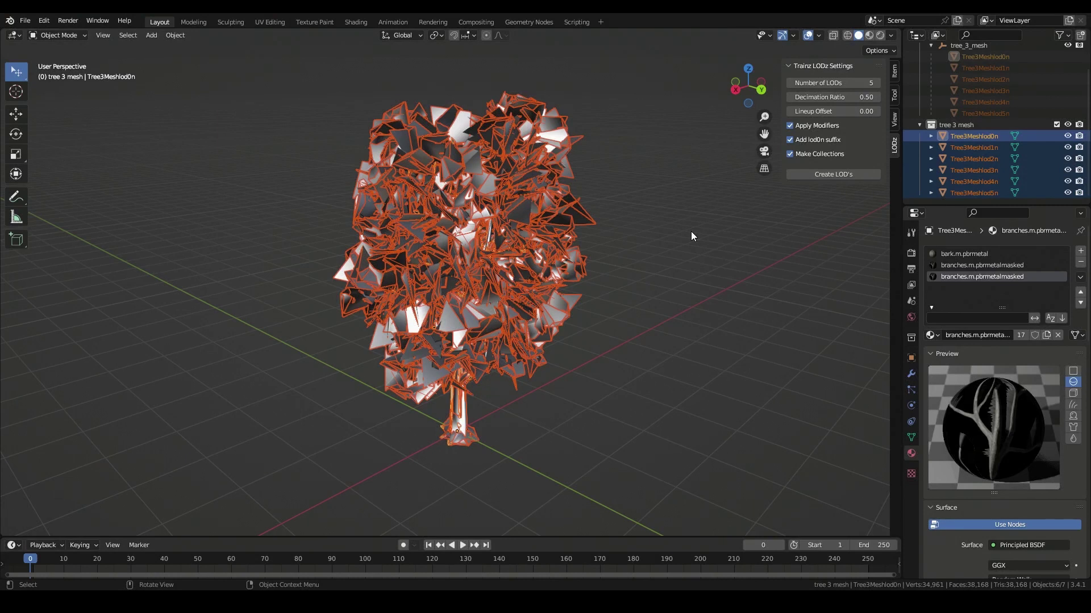
# - Select all the LOD meshes and review the thumbnail and texture files in the Tree3 asset folder in File Explorer
pyautogui.click(970, 192)
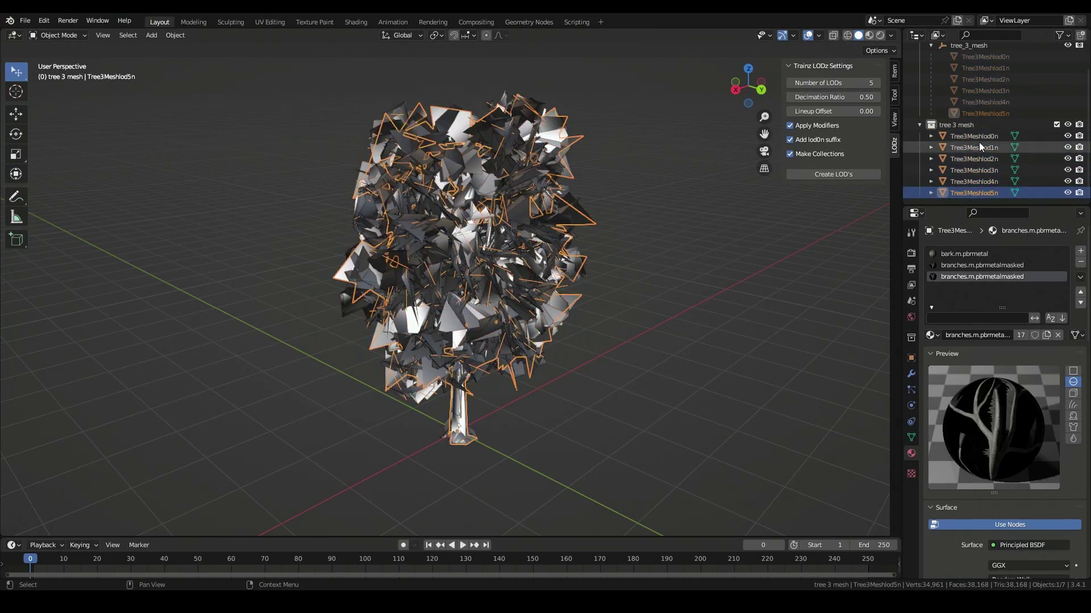
pyautogui.keyDown('shift'); pyautogui.click(980, 136); pyautogui.keyUp('shift')
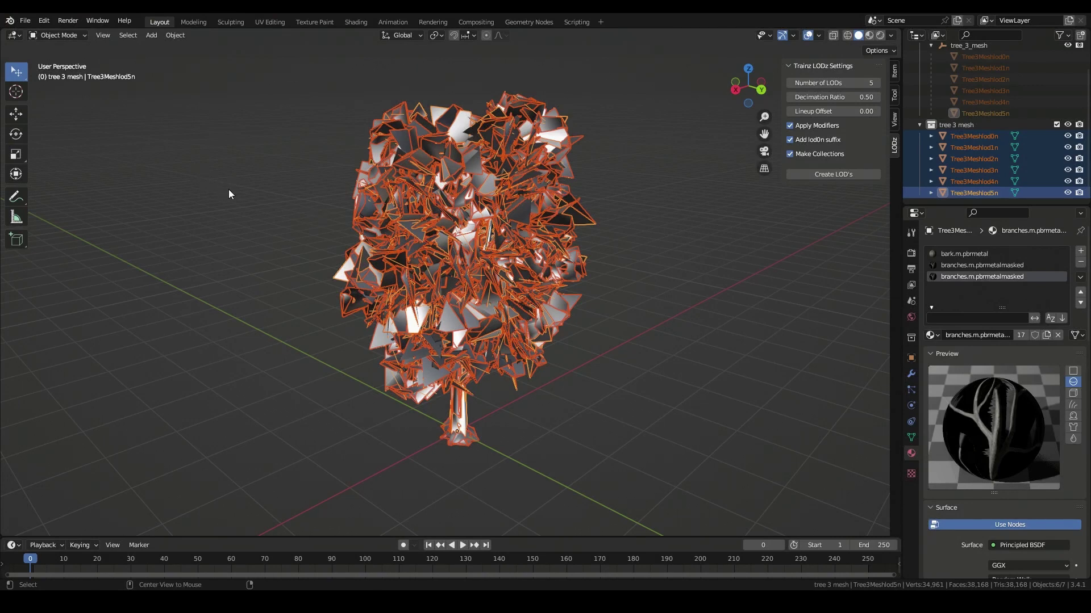
pyautogui.hotkey('alt', 'Tab')
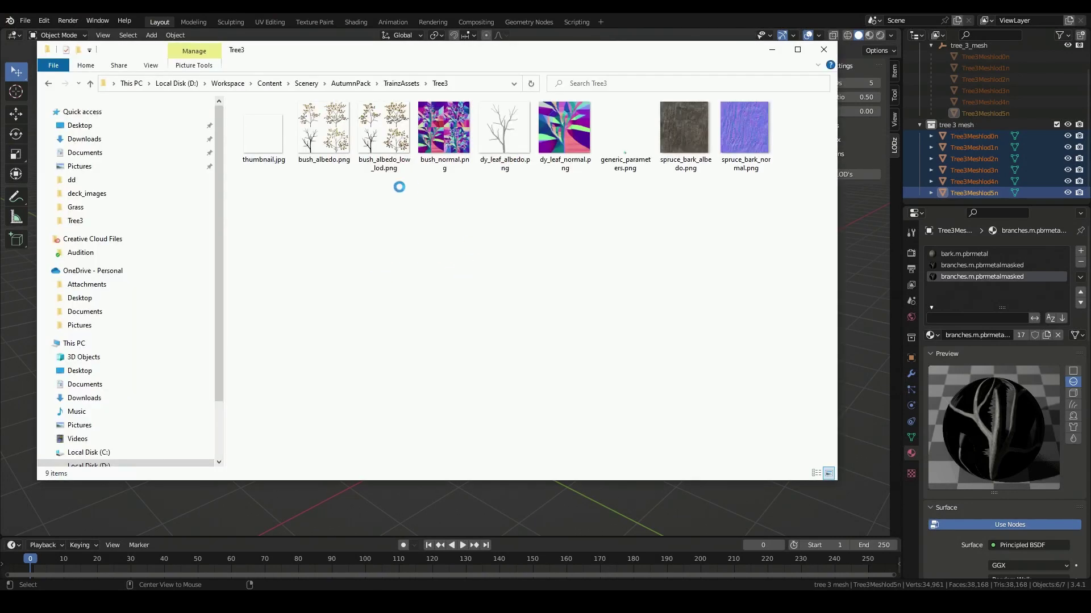
pyautogui.click(252, 148)
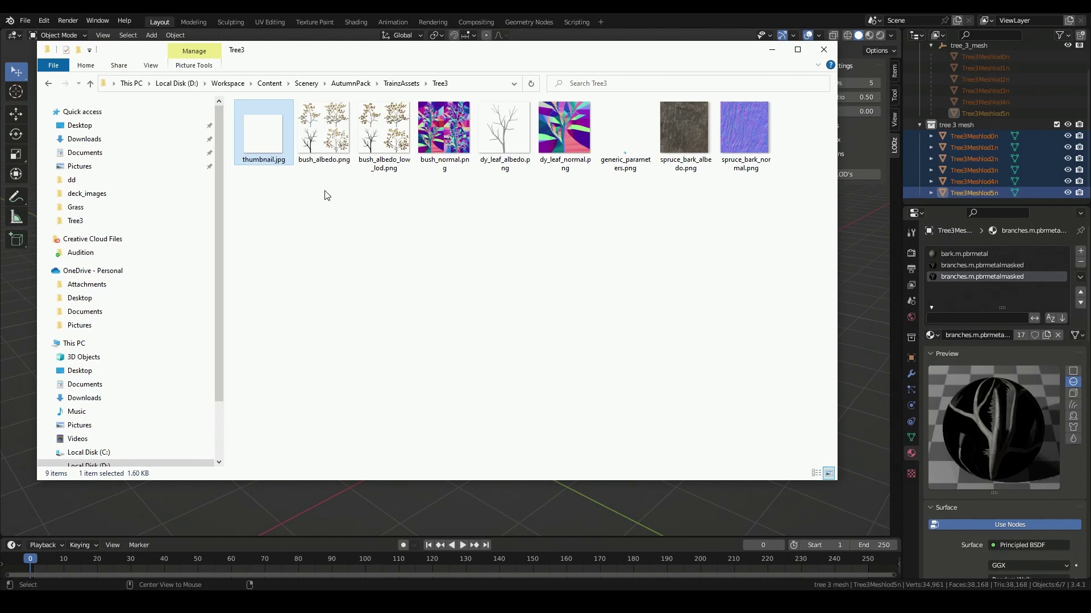
pyautogui.click(329, 142)
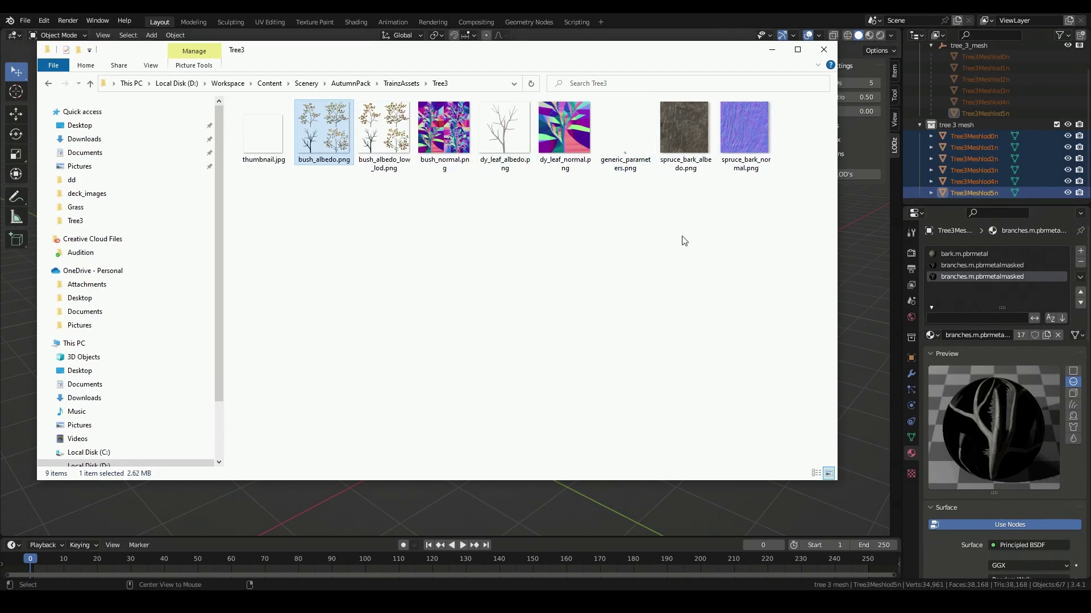
pyautogui.moveTo(768, 208); pyautogui.dragTo(249, 99)
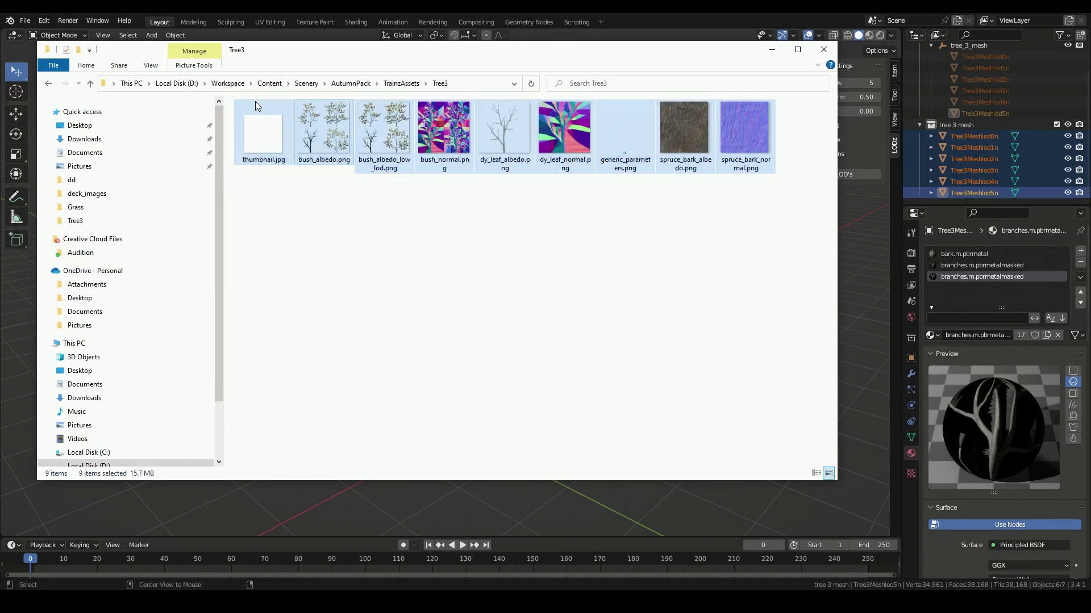
pyautogui.click(472, 230)
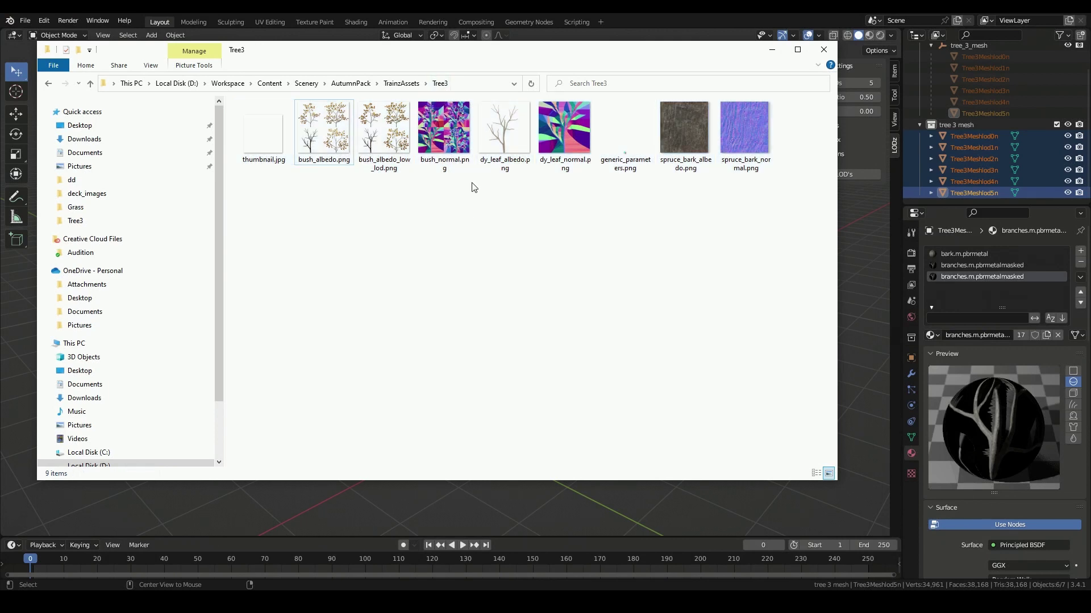
pyautogui.hotkey('alt', 'd')
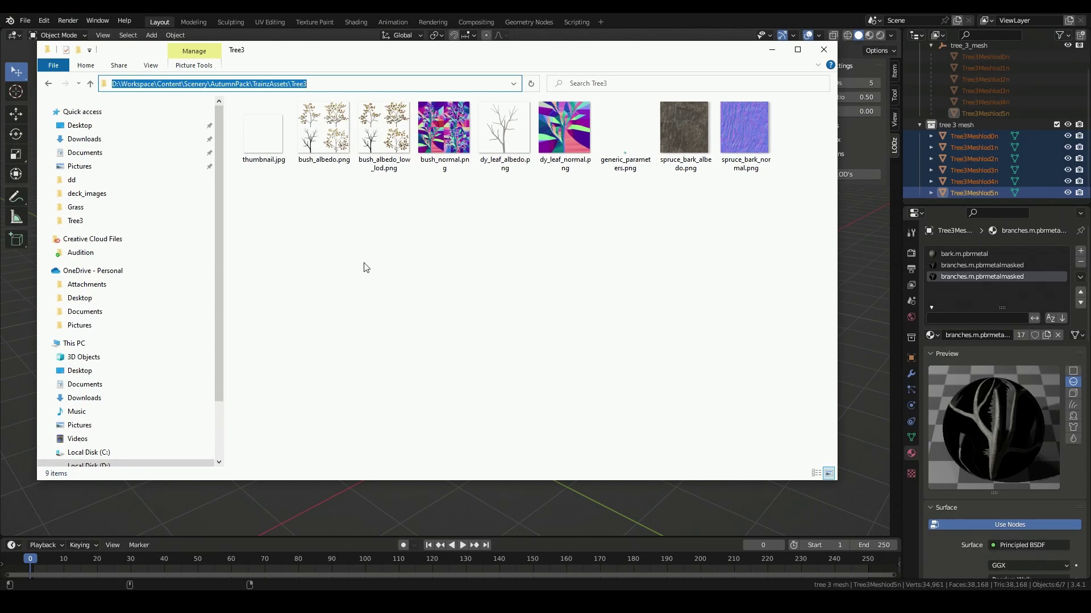
pyautogui.click(456, 275)
pyautogui.click(772, 50)
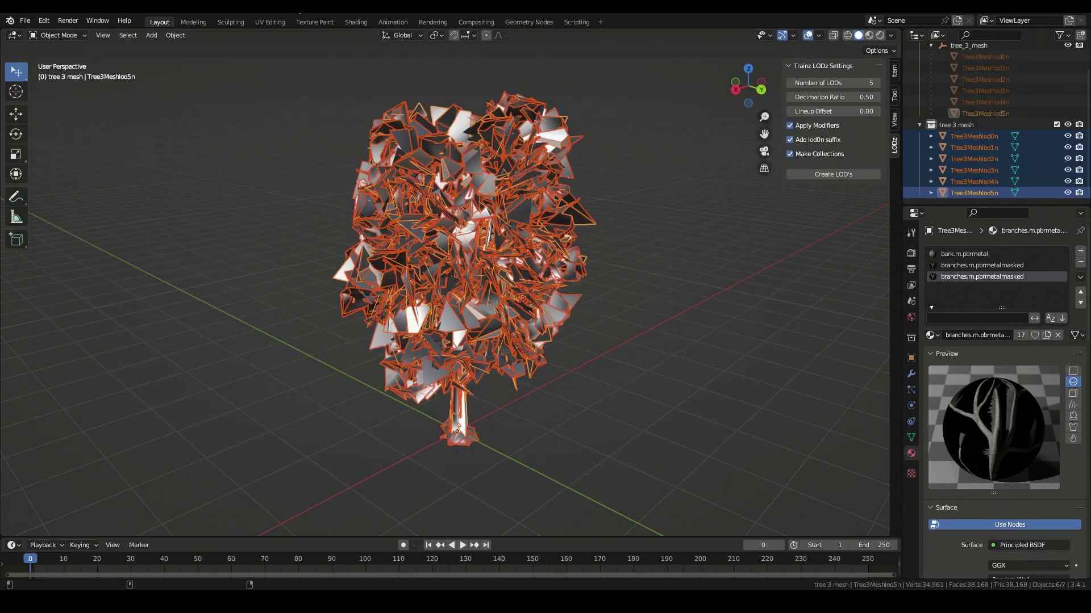
# - Install the add-on from blender_super_batch_export_plugin.py and enable Import-Export: Super Batch Export
pyautogui.click(44, 22)
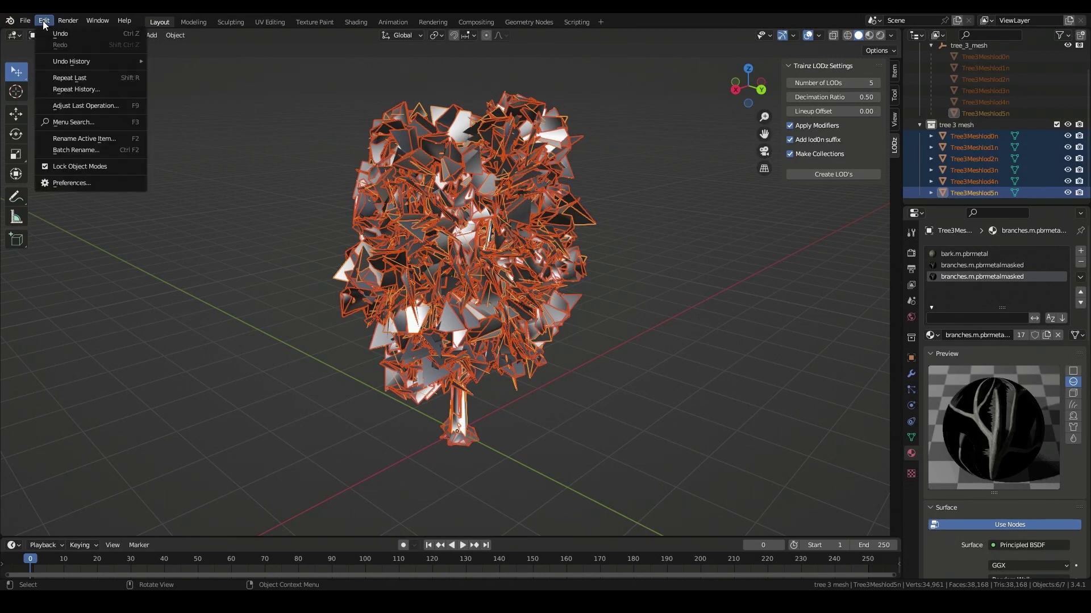
pyautogui.click(68, 183)
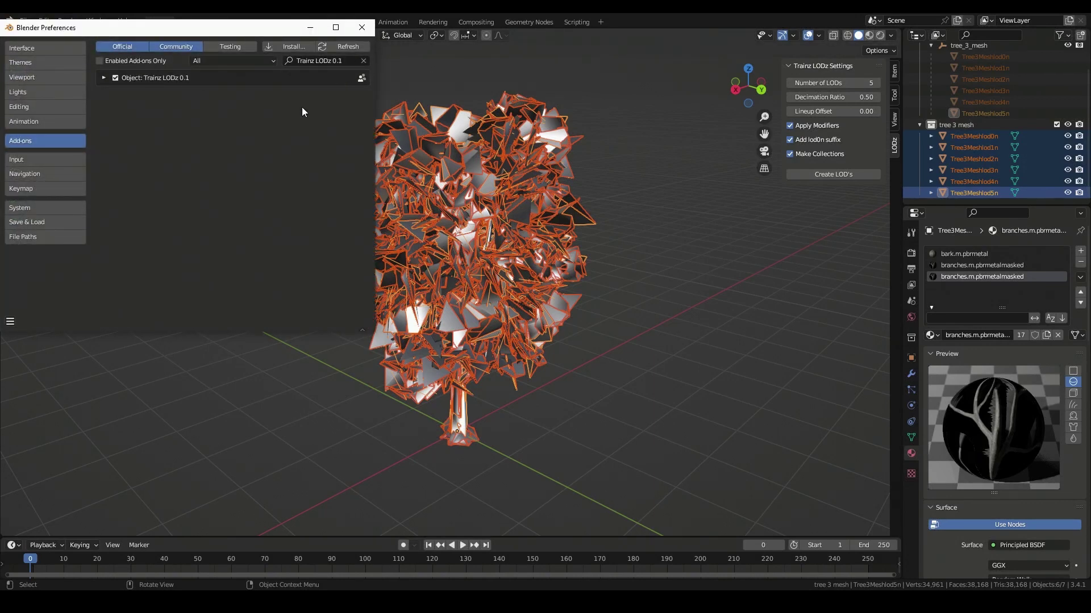
pyautogui.click(363, 60)
pyautogui.click(291, 46)
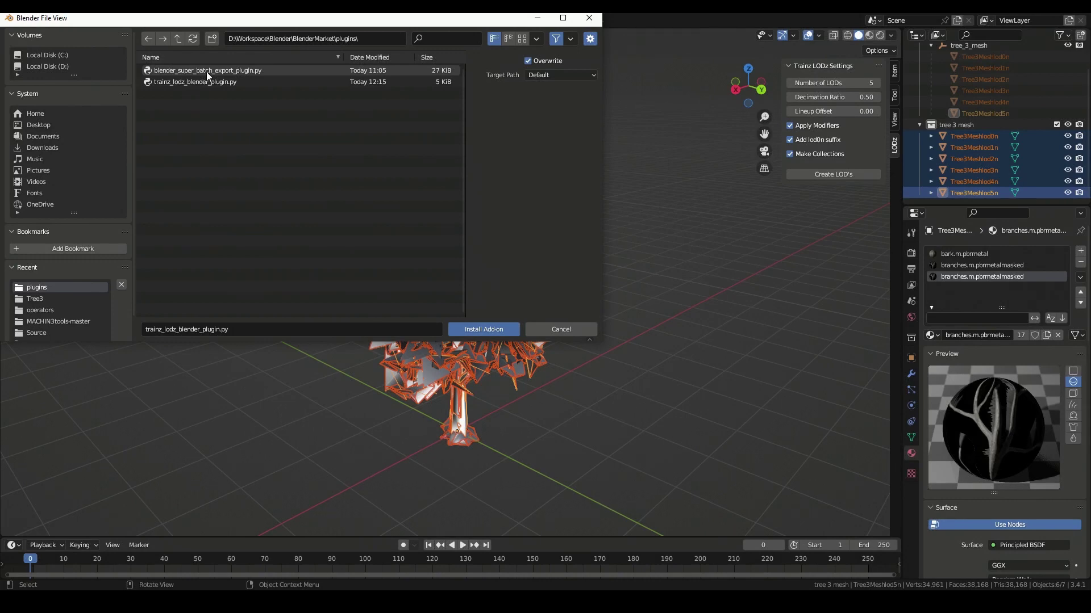
pyautogui.doubleClick(236, 70)
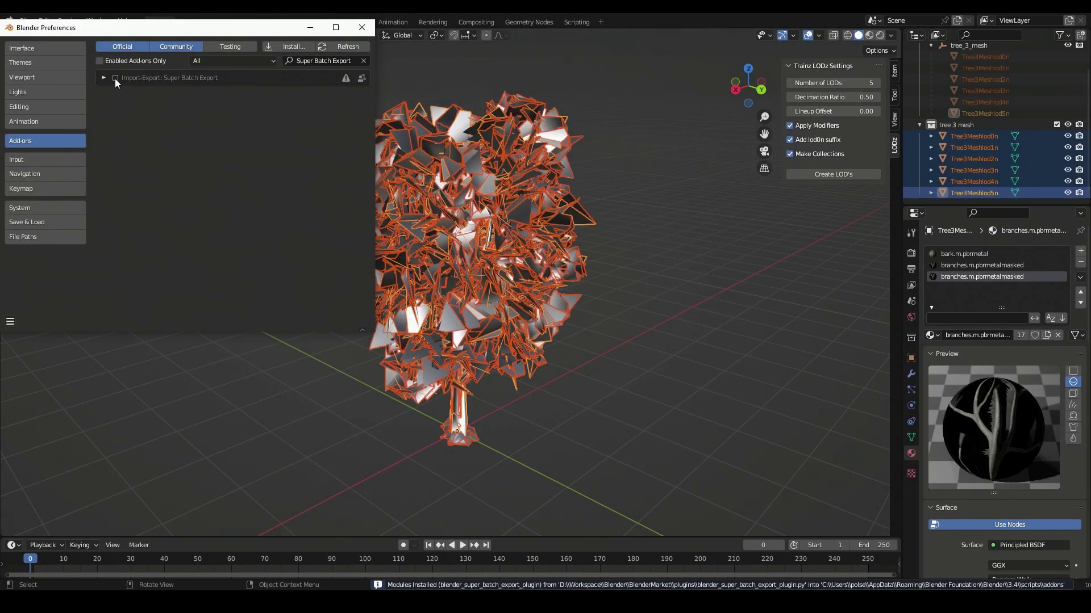
pyautogui.moveTo(116, 28); pyautogui.dragTo(180, 93)
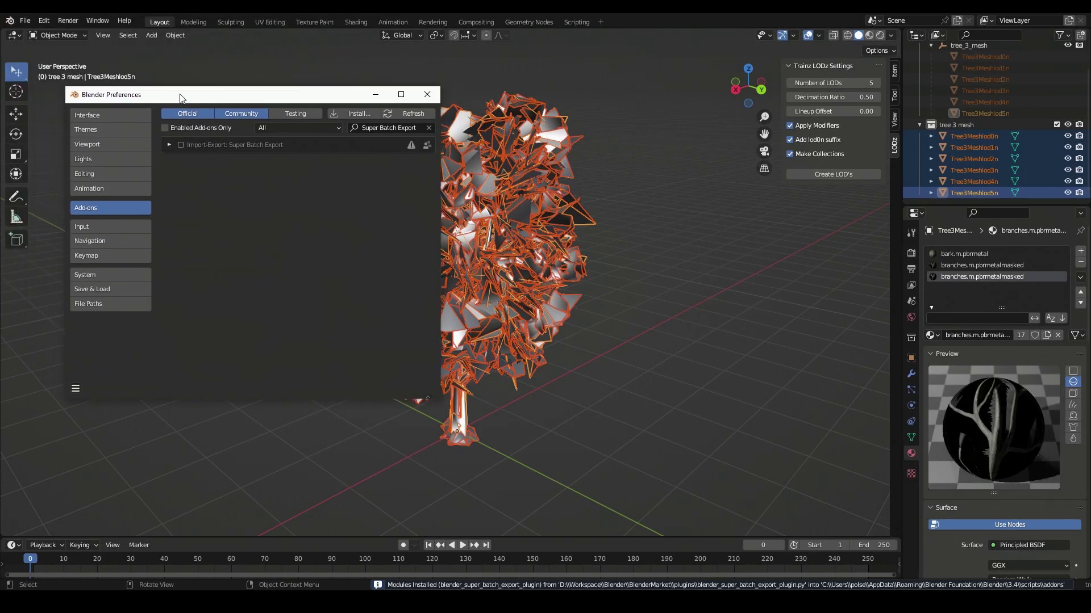
pyautogui.click(179, 142)
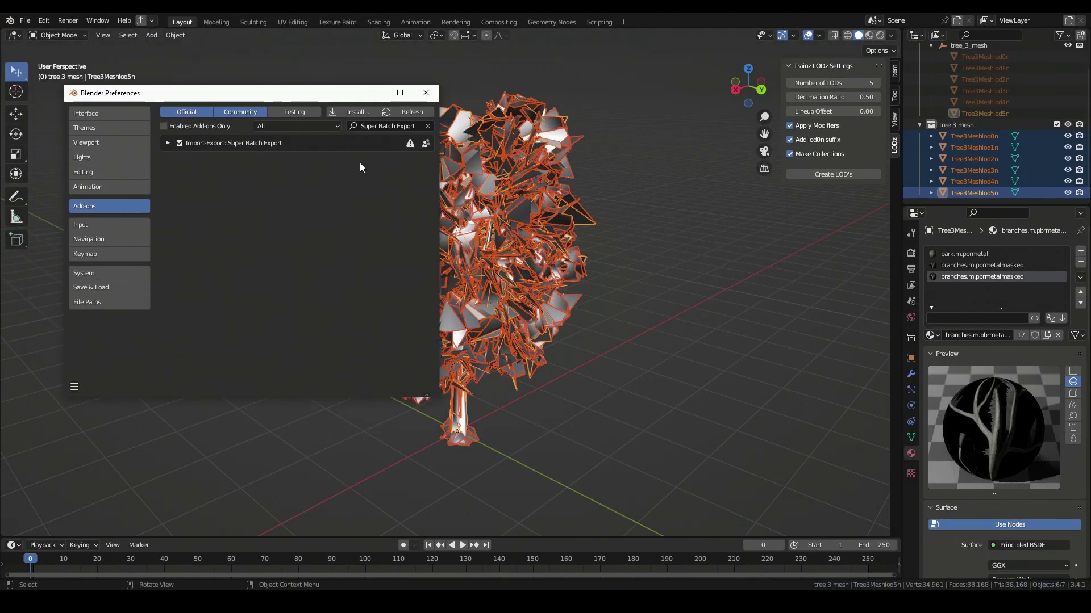
pyautogui.click(422, 93)
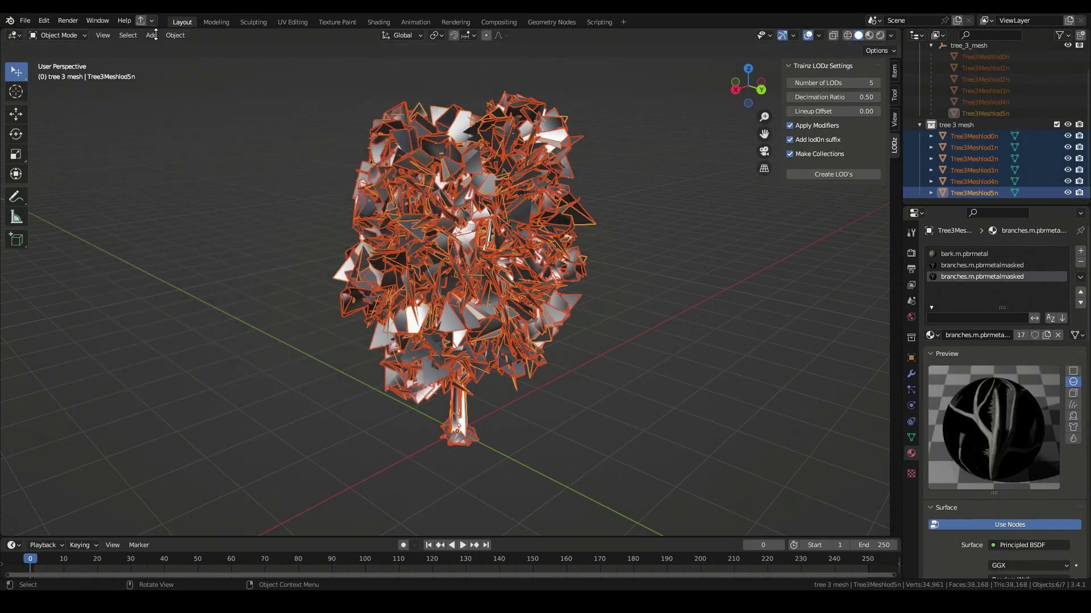
# - Select all the LOD meshes from Tree3Meshlod0n to Tree3Meshlod5n in the tree 3 mesh collection
pyautogui.click(990, 126)
pyautogui.click(975, 140)
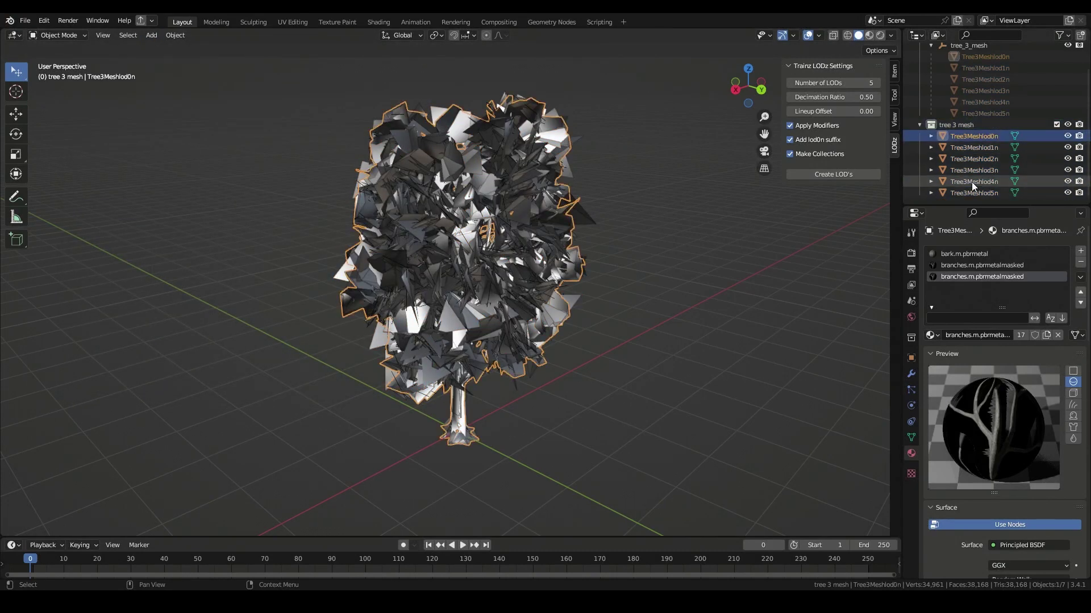
pyautogui.keyDown('shift'); pyautogui.click(973, 193); pyautogui.keyUp('shift')
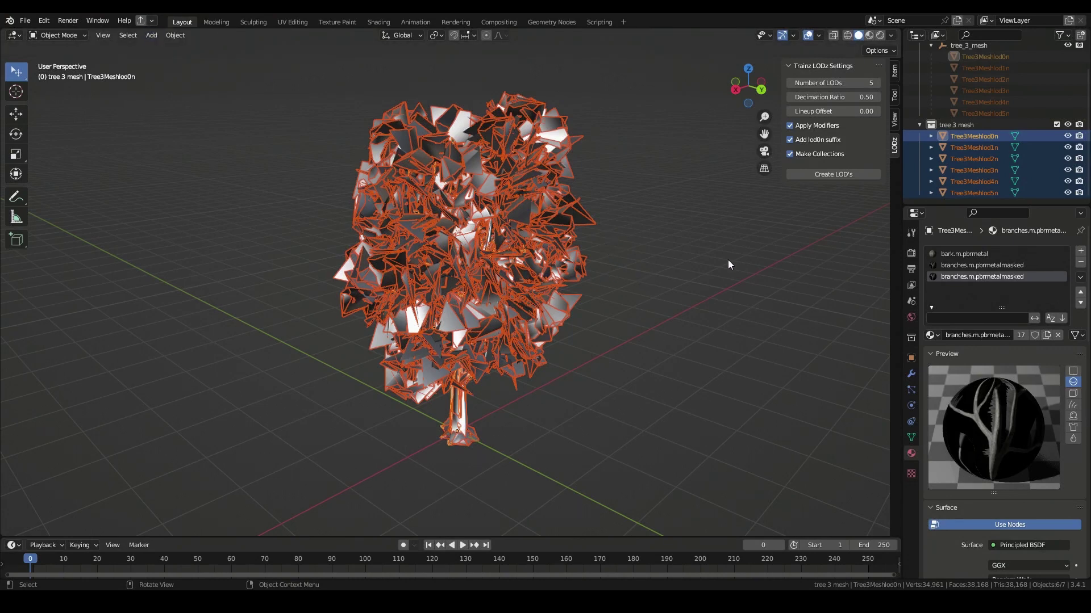
pyautogui.click(977, 103)
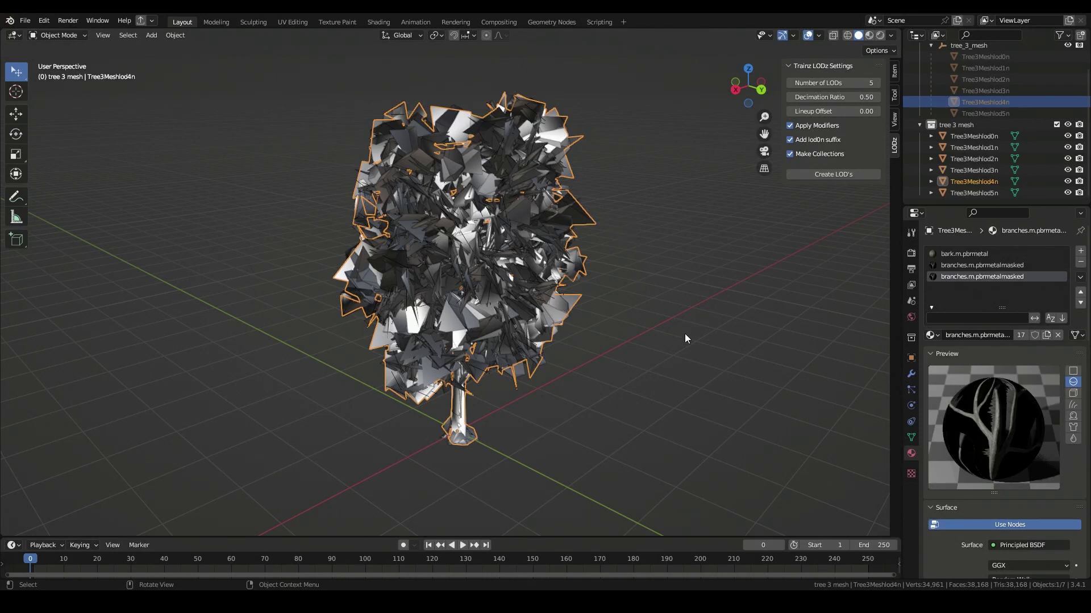
pyautogui.click(991, 171)
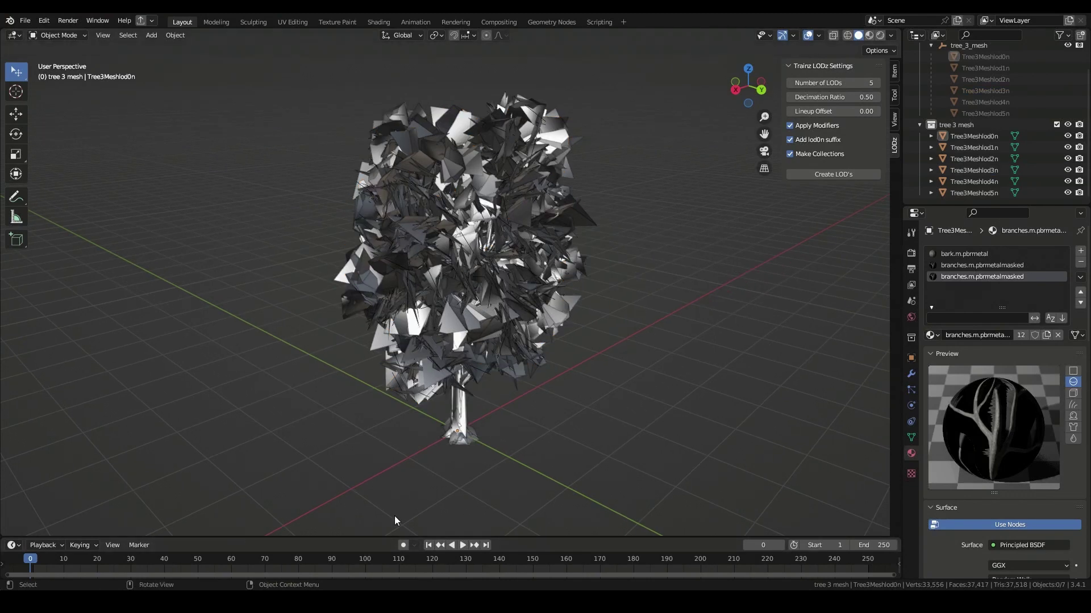
pyautogui.click(980, 136)
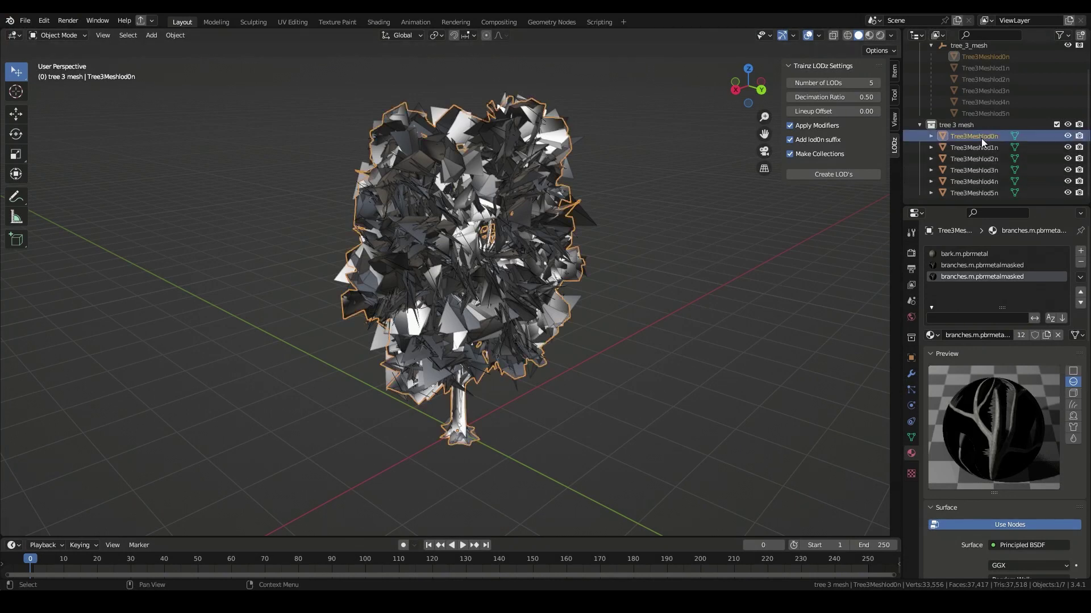
pyautogui.keyDown('shift'); pyautogui.click(984, 192); pyautogui.keyUp('shift')
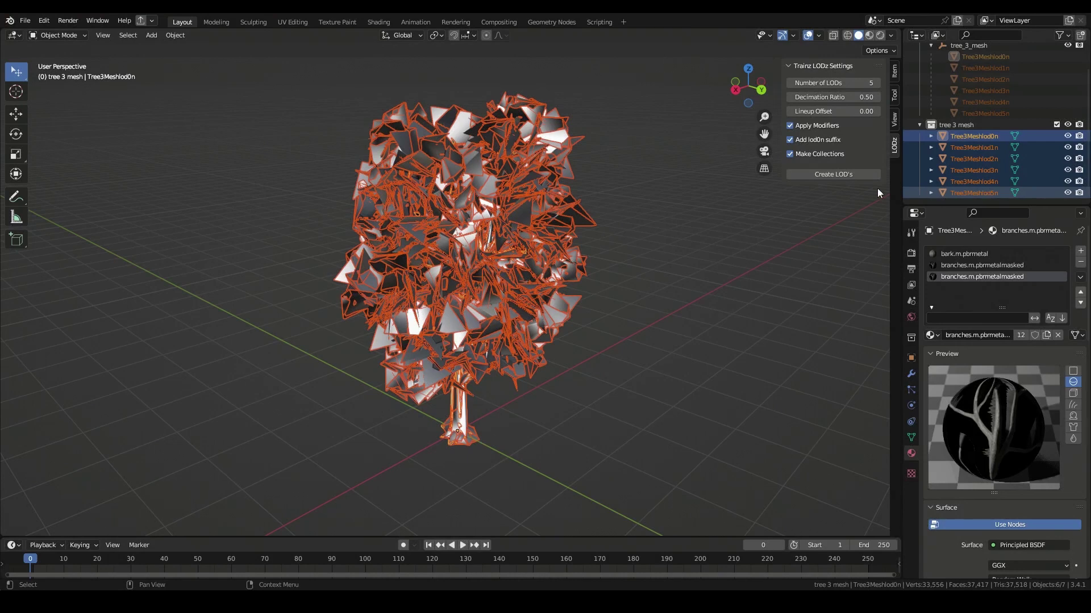
# - Set the Super Batch Export directory to the Tree3 asset folder, using the folder path copied from File Explorer
pyautogui.click(150, 22)
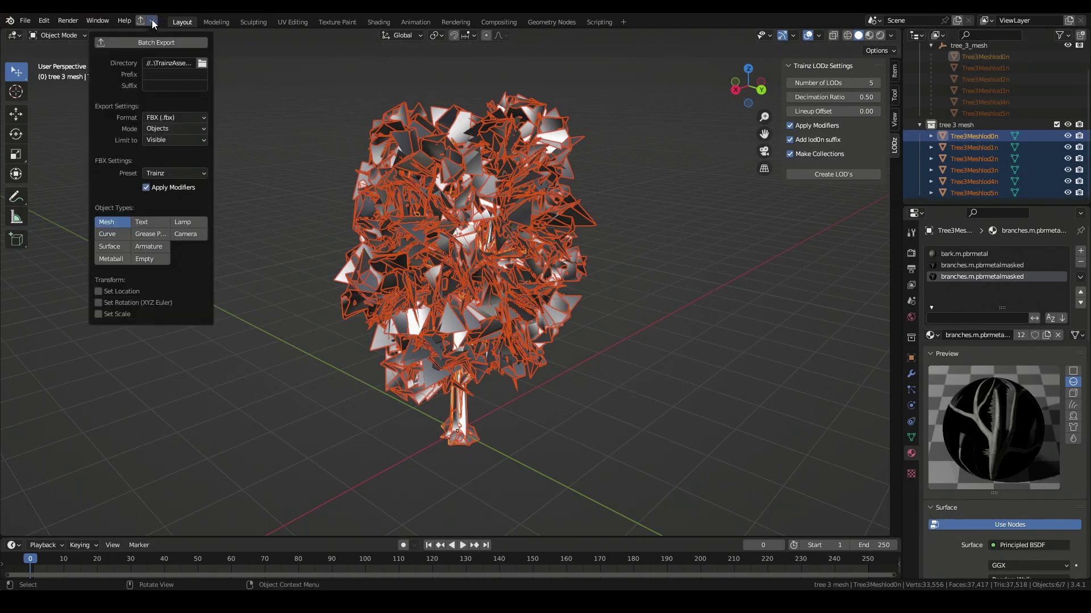
pyautogui.click(201, 63)
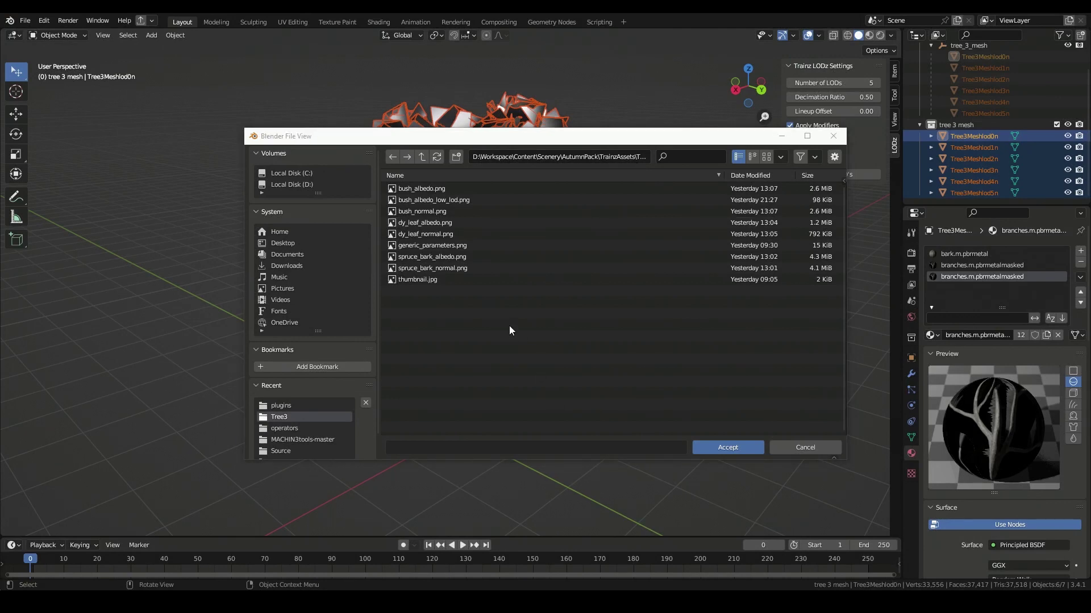
pyautogui.hotkey('alt', 'Tab')
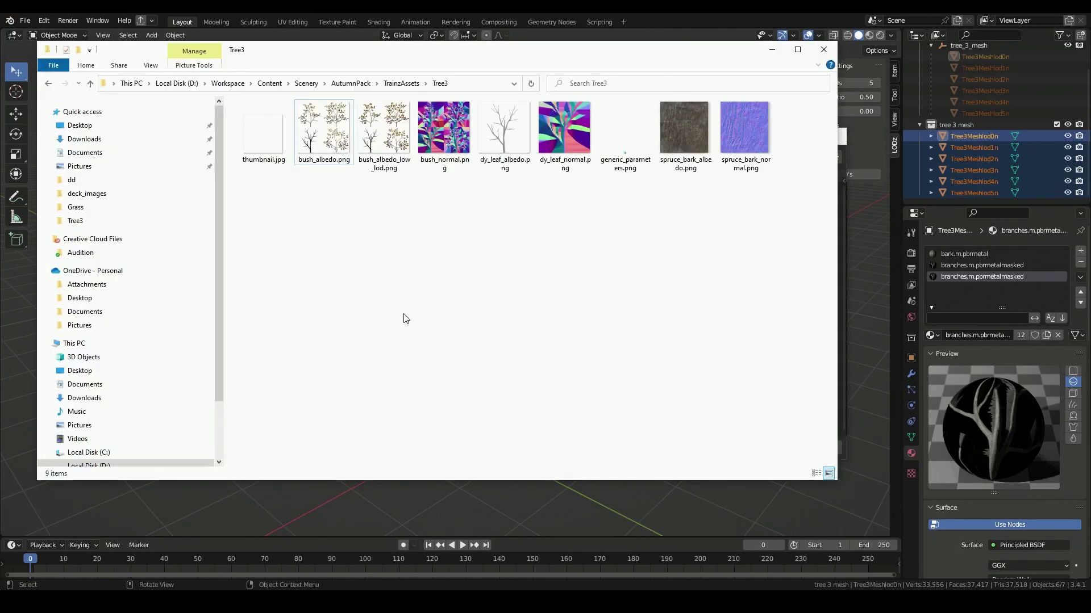
pyautogui.click(484, 87)
pyautogui.hotkey('ctrl', 'c')
pyautogui.hotkey('alt', 'Tab')
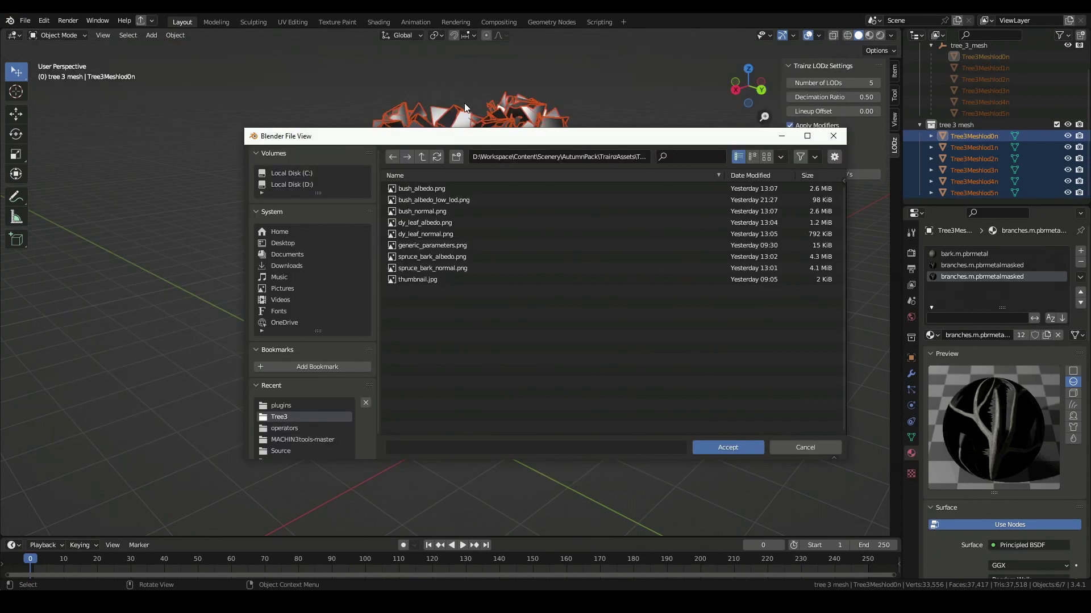
pyautogui.click(600, 158)
pyautogui.hotkey('ctrl', 'v')
pyautogui.press('Return')
pyautogui.click(734, 452)
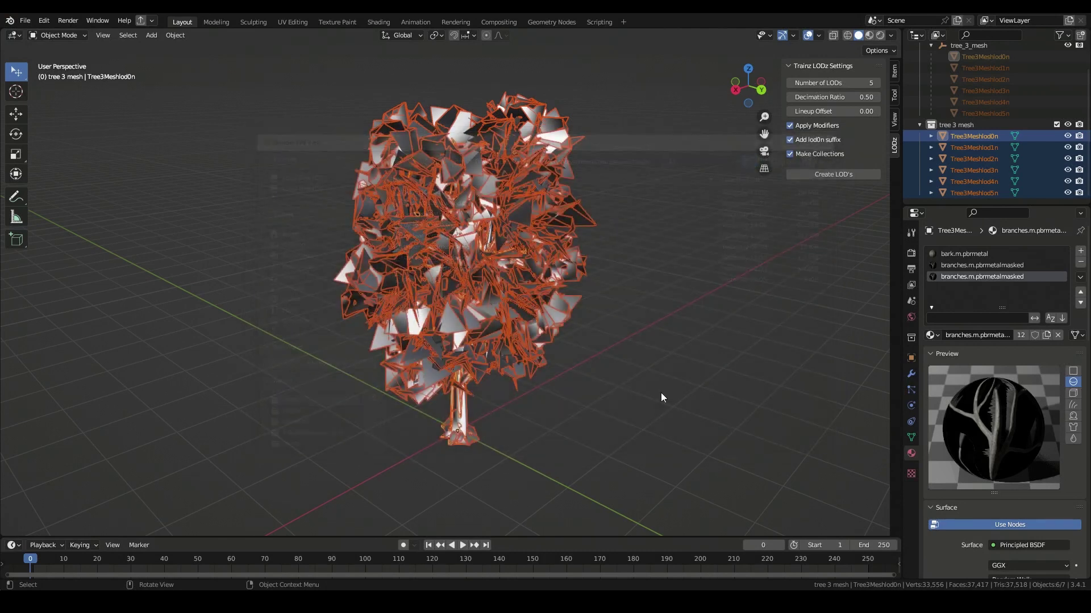
# - Configure the batch export with FBX (.fbx) format, Objects mode and the limit set to Selected
pyautogui.click(152, 21)
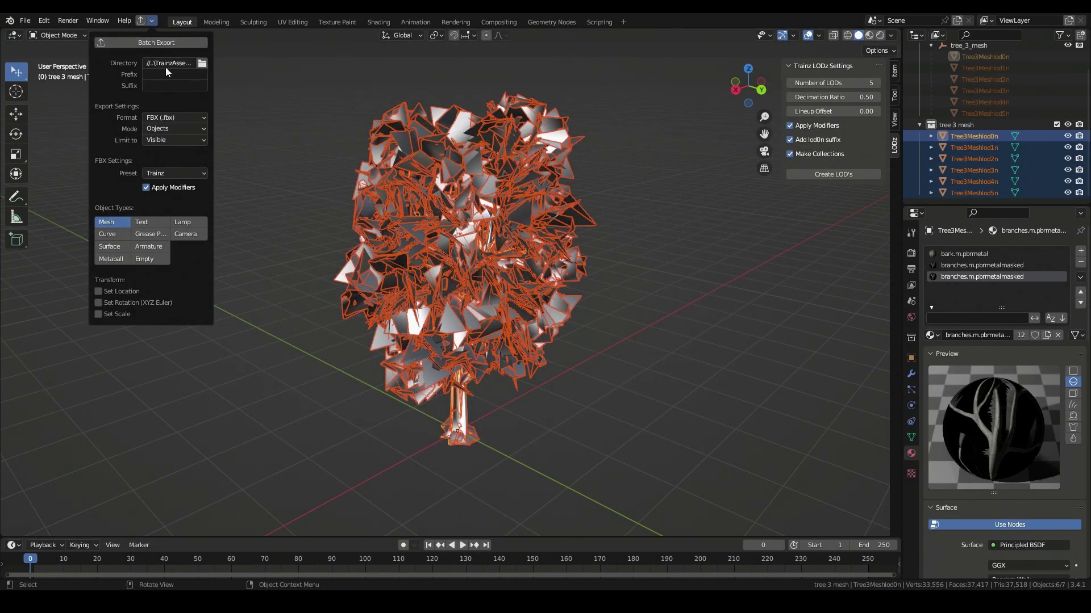
pyautogui.click(165, 120)
pyautogui.click(166, 228)
pyautogui.click(158, 128)
pyautogui.click(165, 141)
pyautogui.click(156, 141)
pyautogui.click(168, 165)
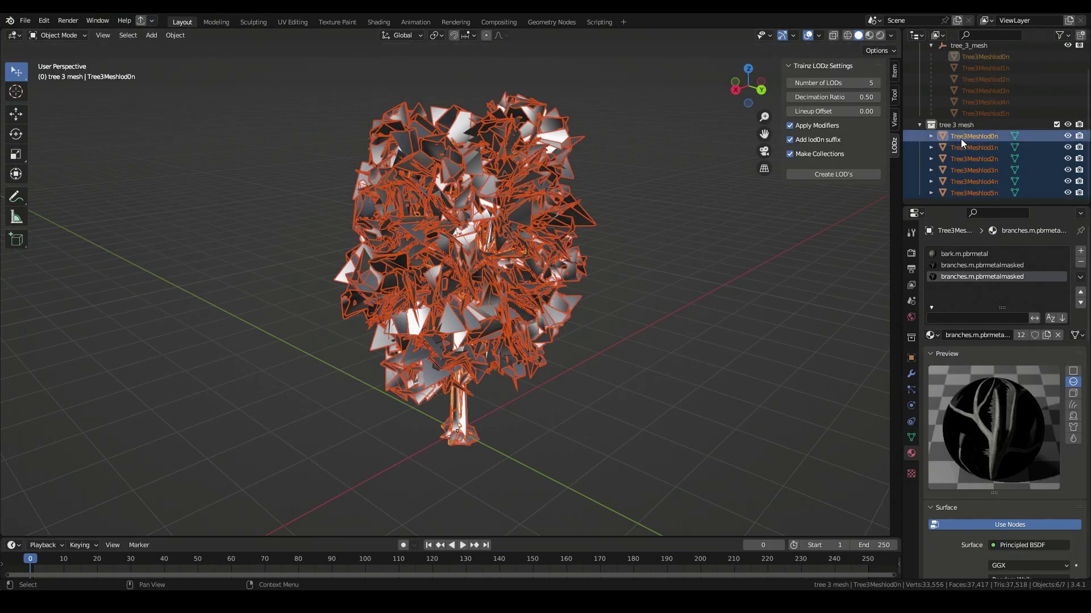
# - Choose Trainz as the FBX preset in the batch export settings
pyautogui.click(150, 21)
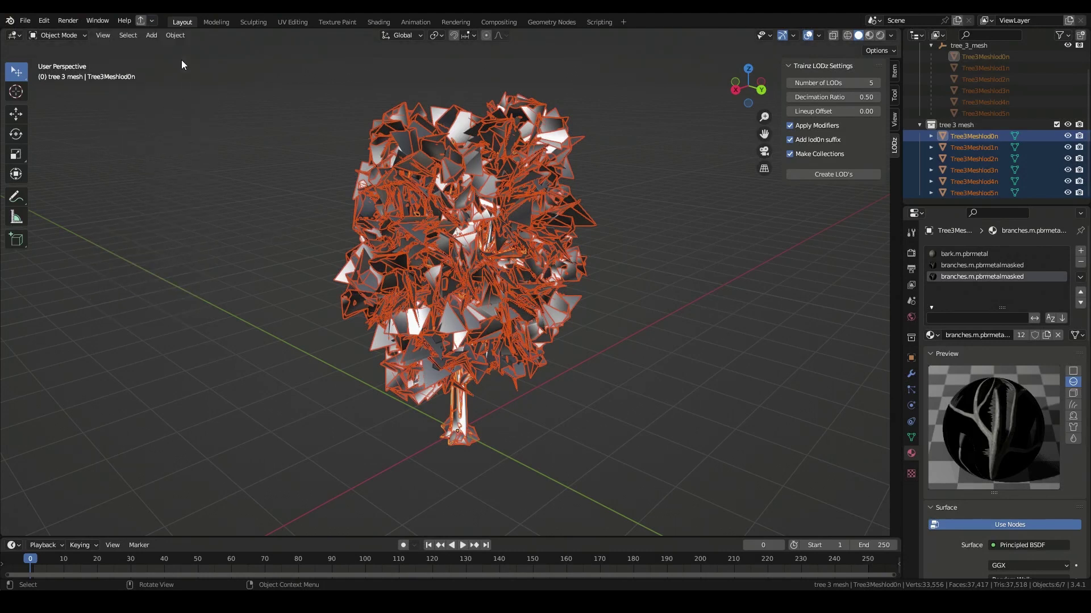
pyautogui.click(151, 22)
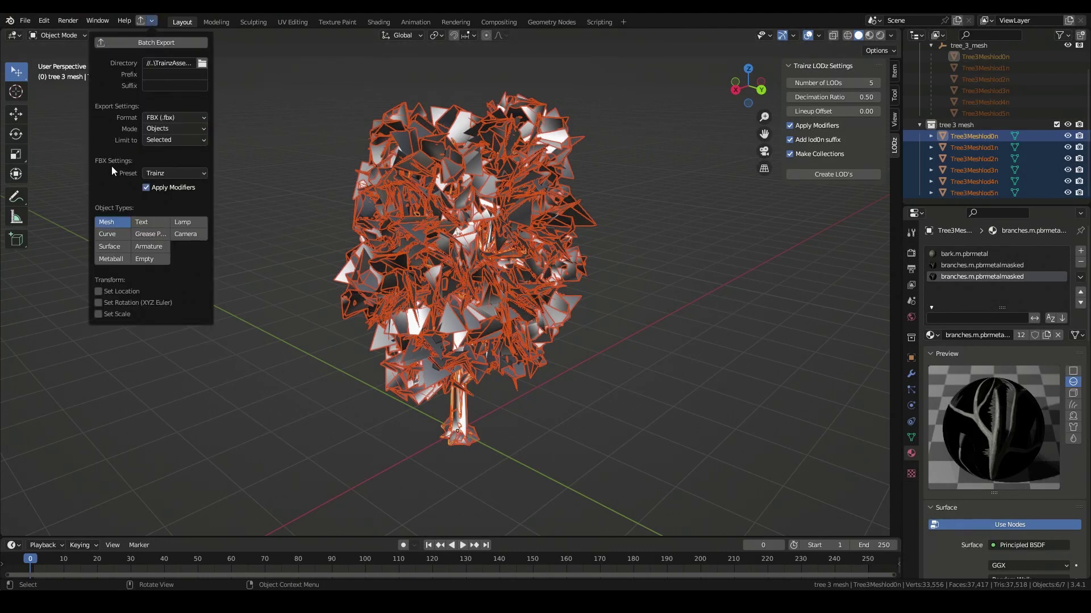
pyautogui.click(182, 174)
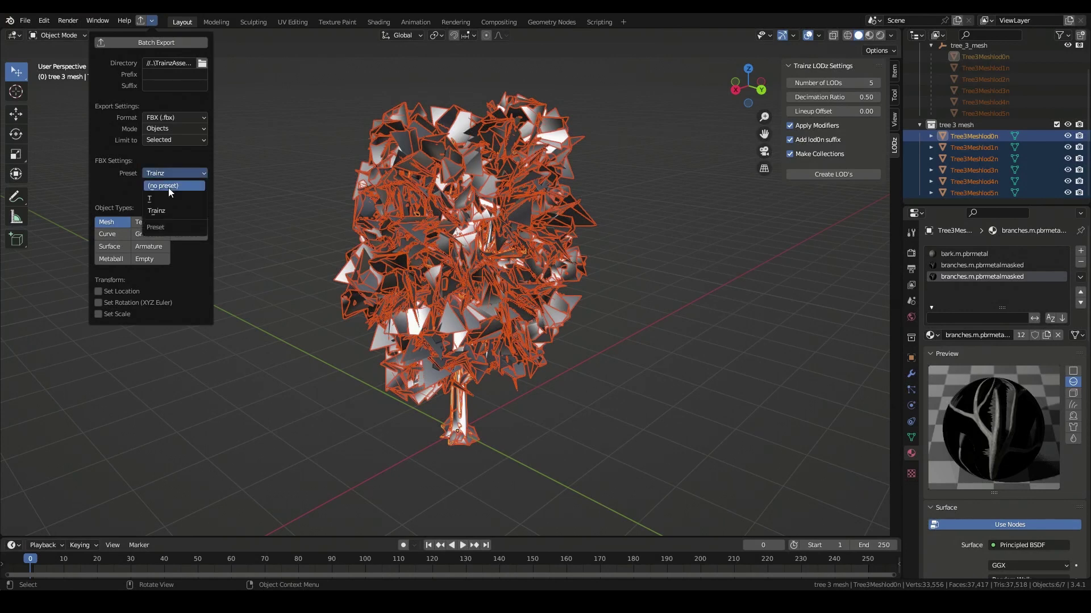
pyautogui.click(152, 212)
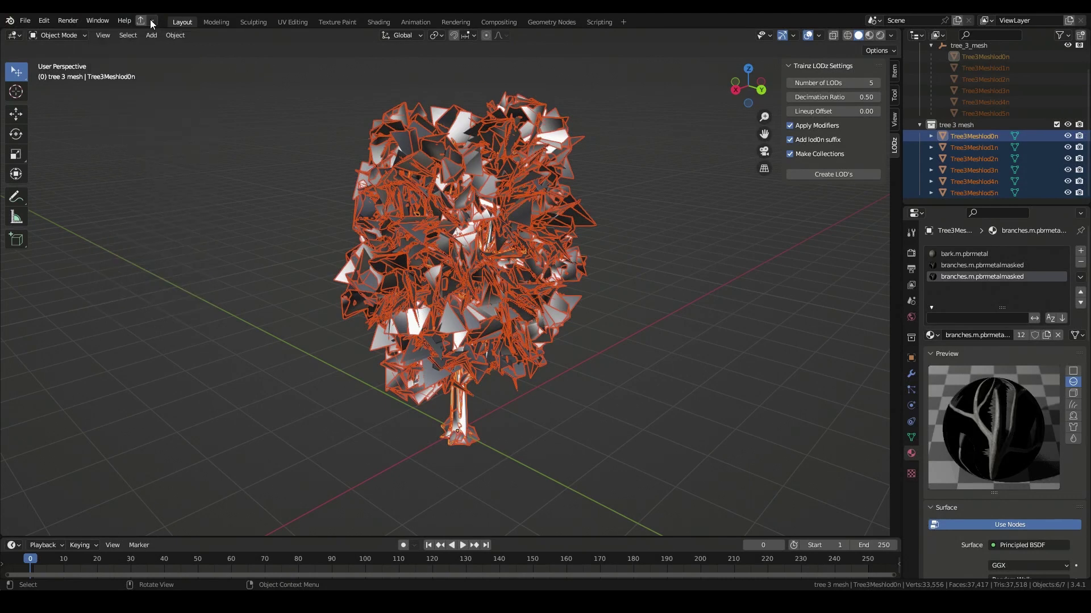
# - Open the standard FBX exporter and load the saved operator preset that limits the export to selected mesh objects
pyautogui.click(25, 21)
pyautogui.moveTo(60, 184)
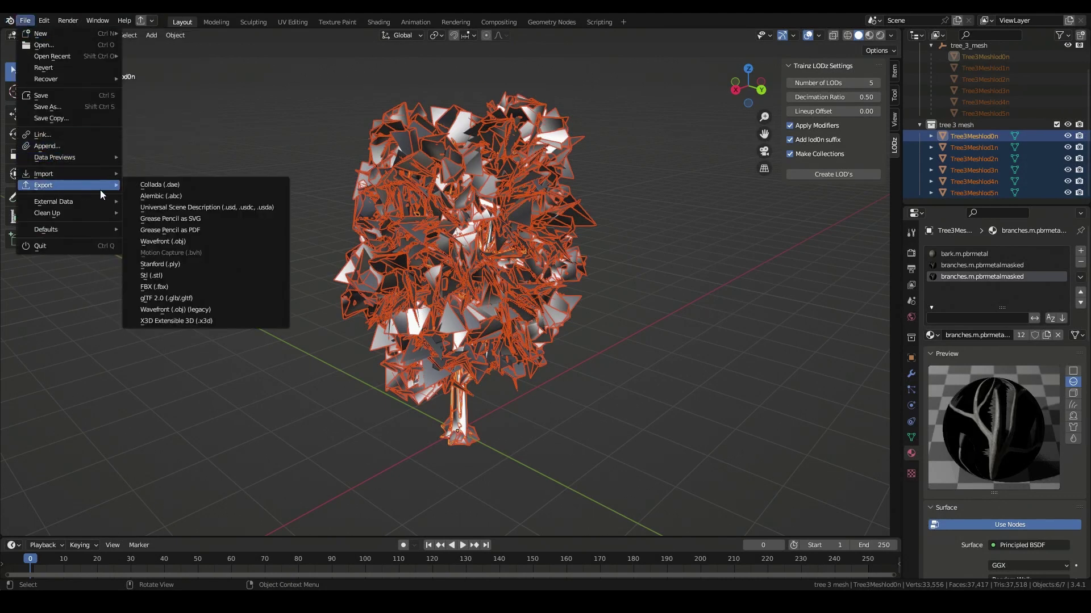
pyautogui.click(152, 287)
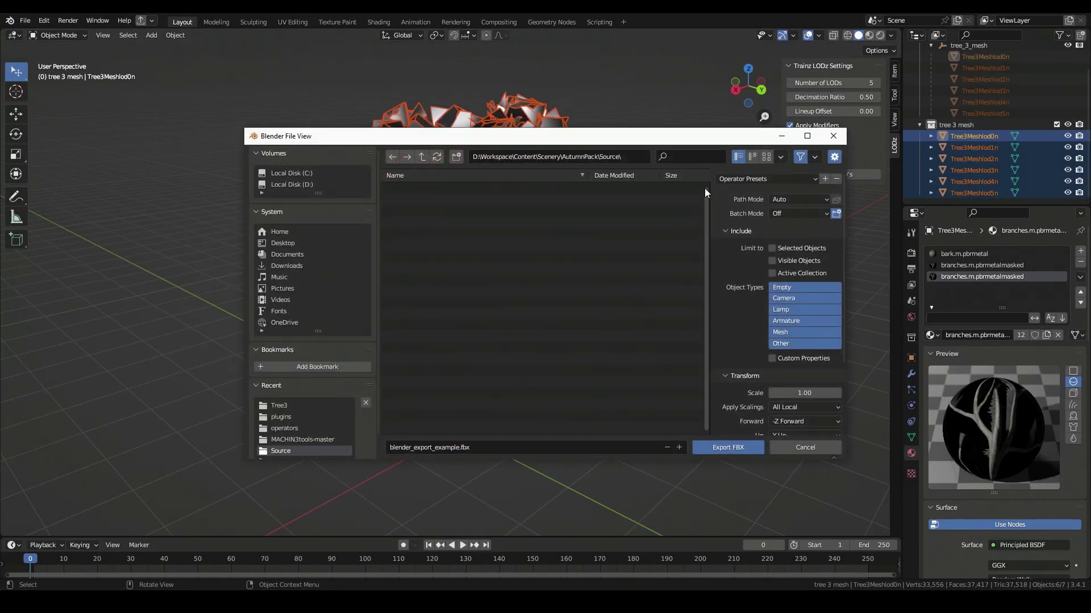
pyautogui.moveTo(704, 140); pyautogui.dragTo(540, 93)
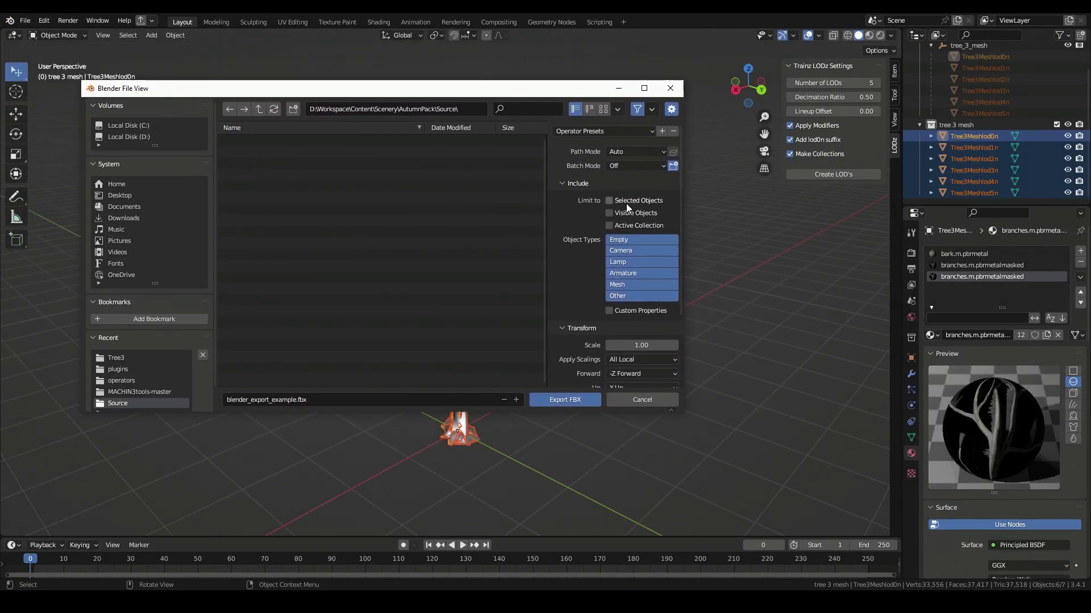
pyautogui.scroll(-5, 632, 321)
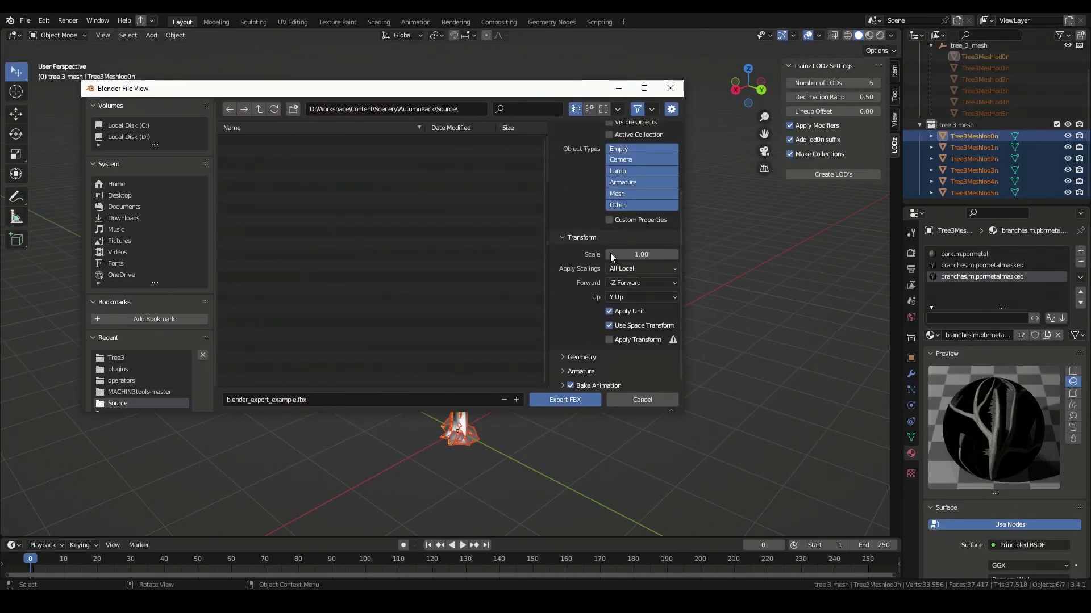
pyautogui.scroll(4, 638, 291)
pyautogui.scroll(1, 639, 292)
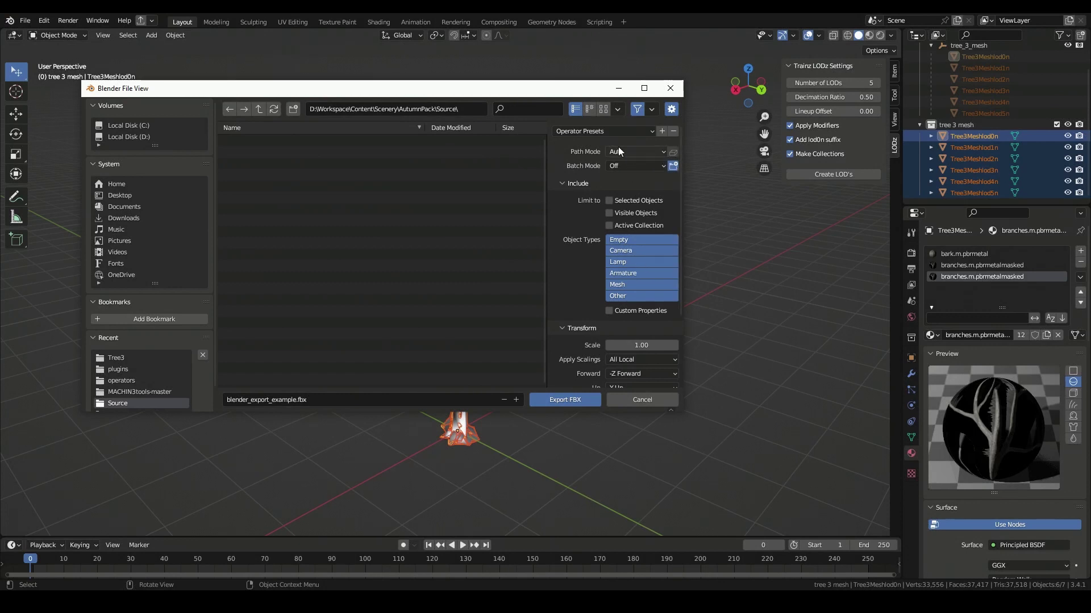
pyautogui.click(623, 133)
pyautogui.click(577, 171)
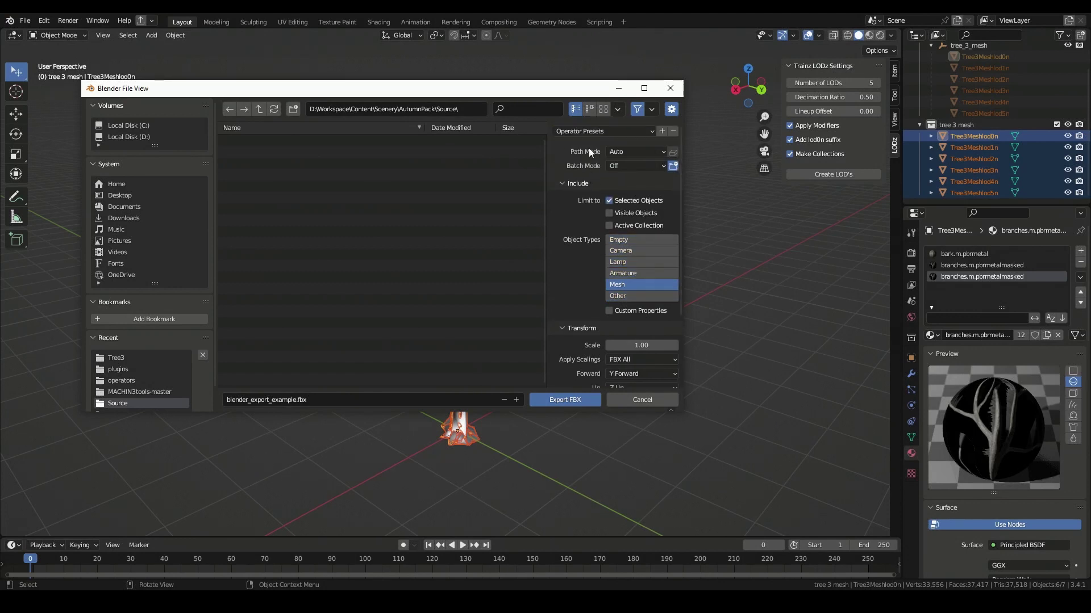
pyautogui.click(565, 133)
pyautogui.click(568, 171)
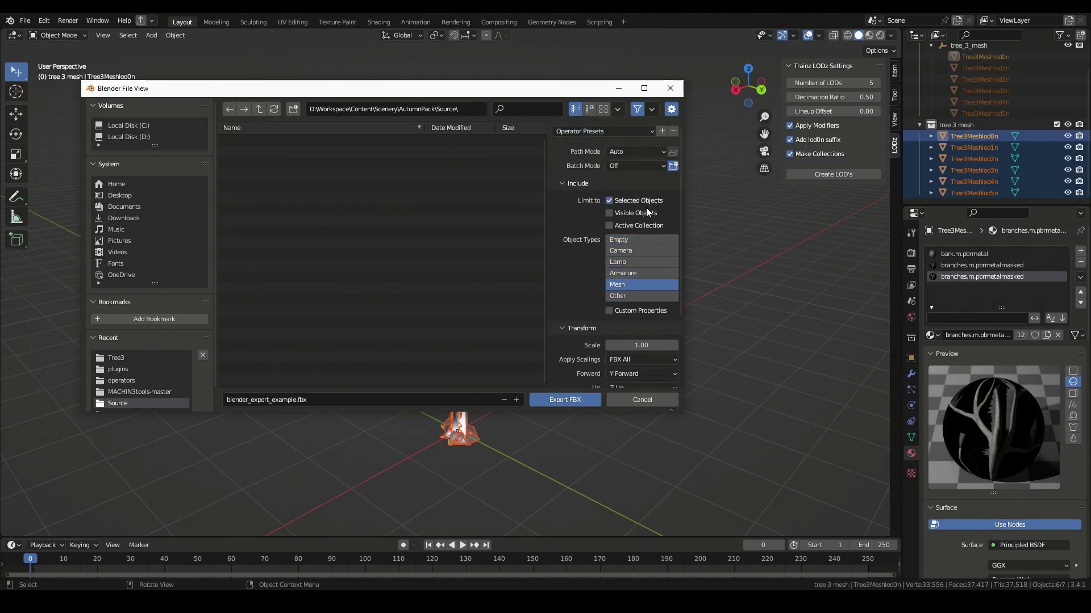
# - Review the preset's Include, Transform, Geometry and Armature settings in the FBX export options
pyautogui.scroll(-2, 608, 233)
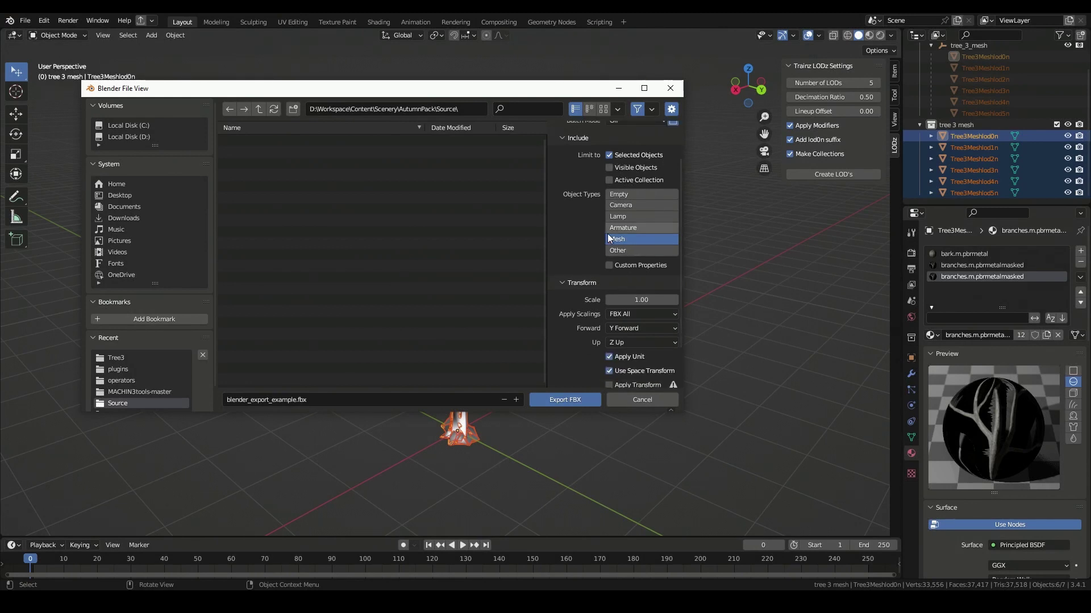
pyautogui.scroll(-2, 606, 278)
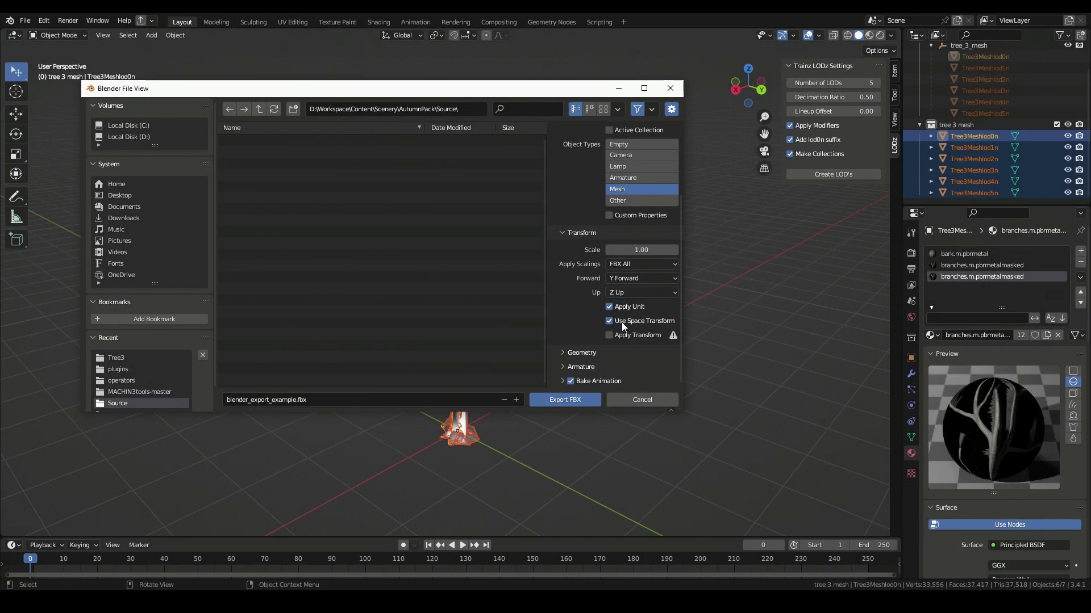
pyautogui.click(561, 352)
pyautogui.scroll(-5, 584, 362)
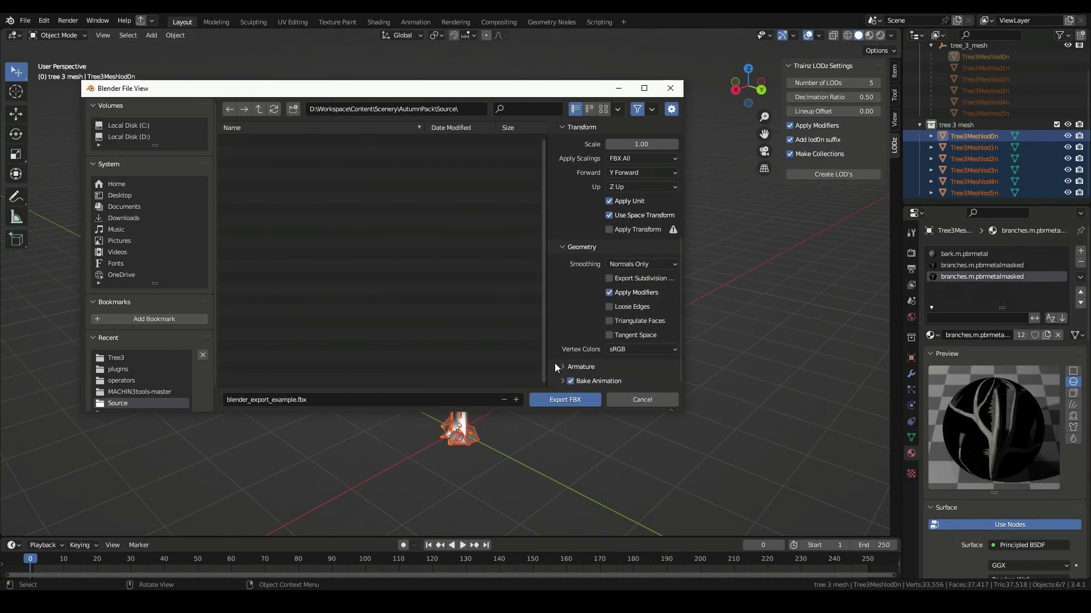
pyautogui.click(568, 366)
pyautogui.scroll(-3, 608, 338)
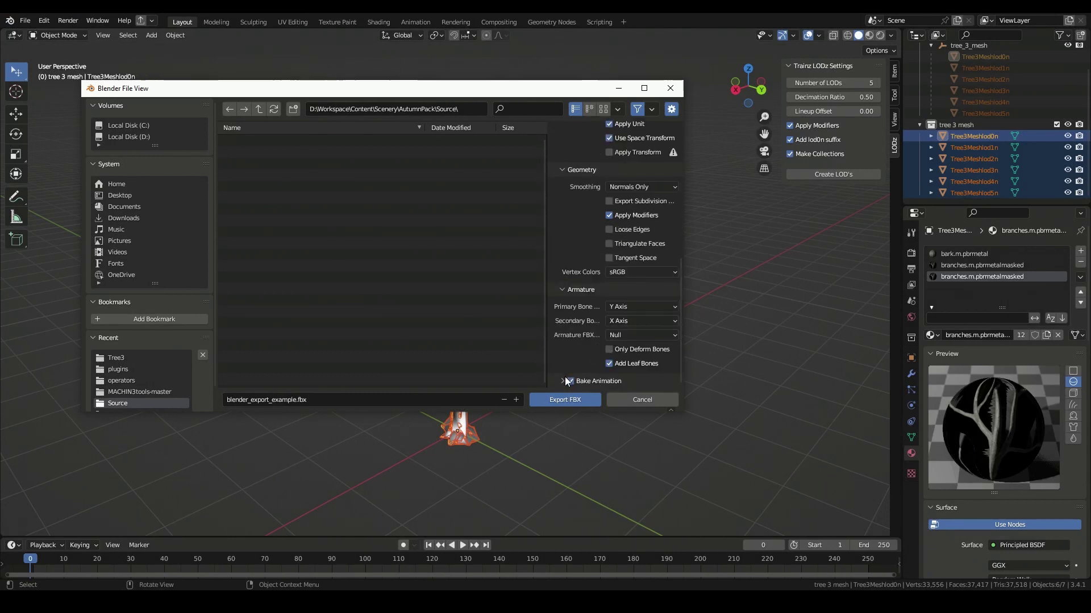
pyautogui.scroll(10, 645, 266)
pyautogui.scroll(2, 643, 275)
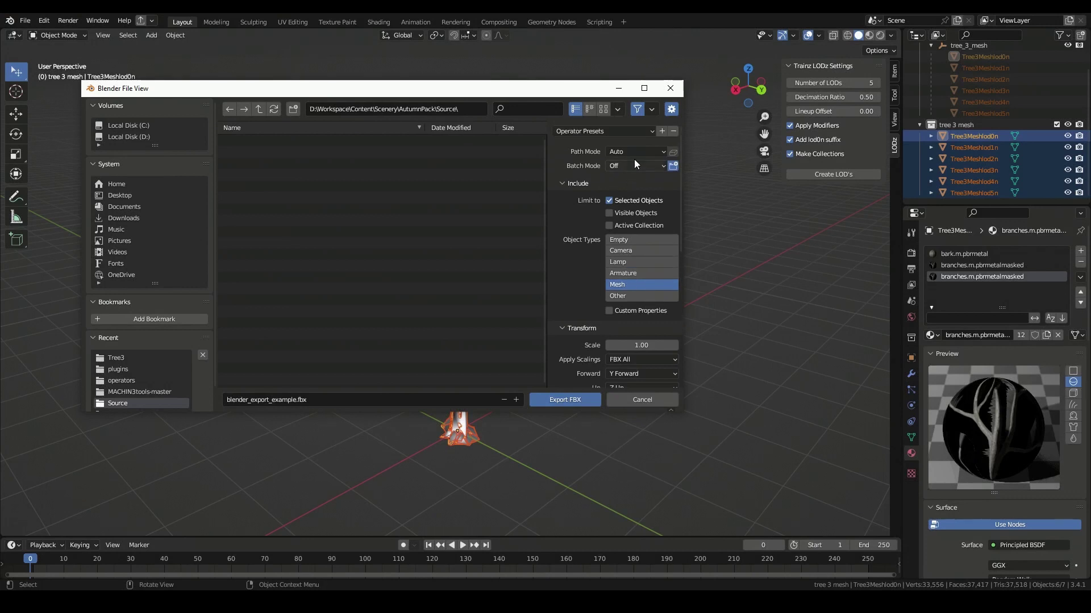
# - Save the current FBX export settings as an operator preset named T2 and close the exporter without exporting
pyautogui.click(663, 134)
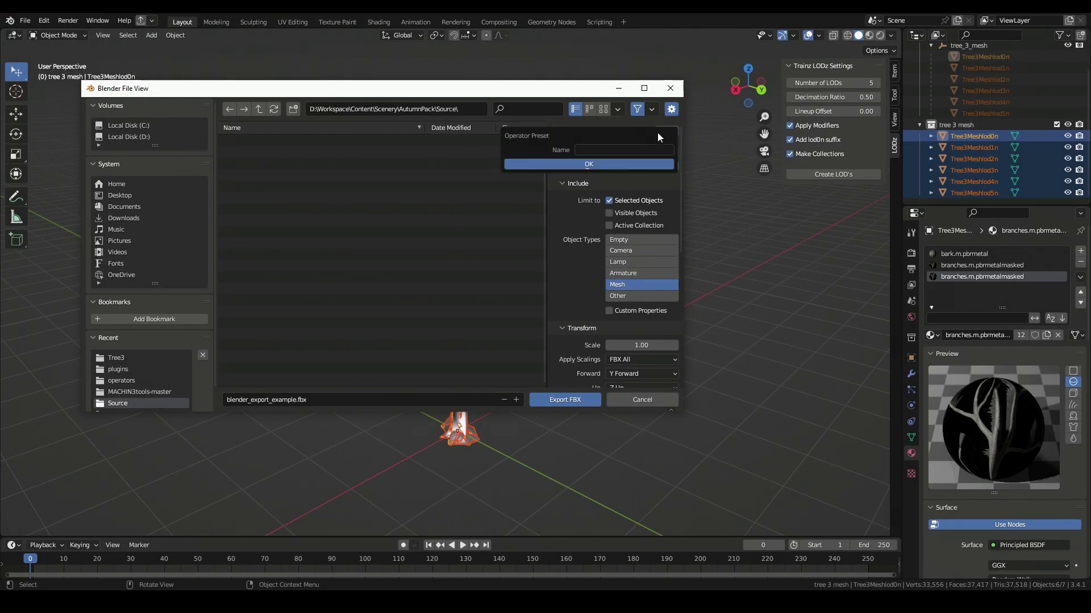
pyautogui.click(631, 150)
pyautogui.write('T2')
pyautogui.click(607, 164)
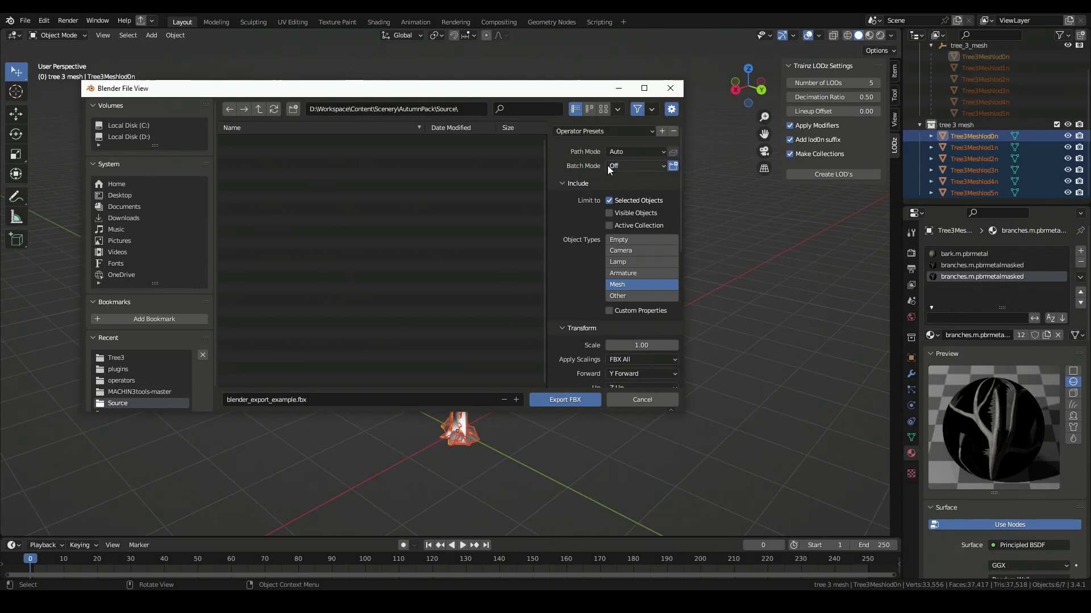
pyautogui.click(611, 127)
pyautogui.click(670, 89)
# - Choose the saved FBX preset in the batch export settings and batch-export the selected LOD meshes to the Tree3 folder
pyautogui.click(153, 20)
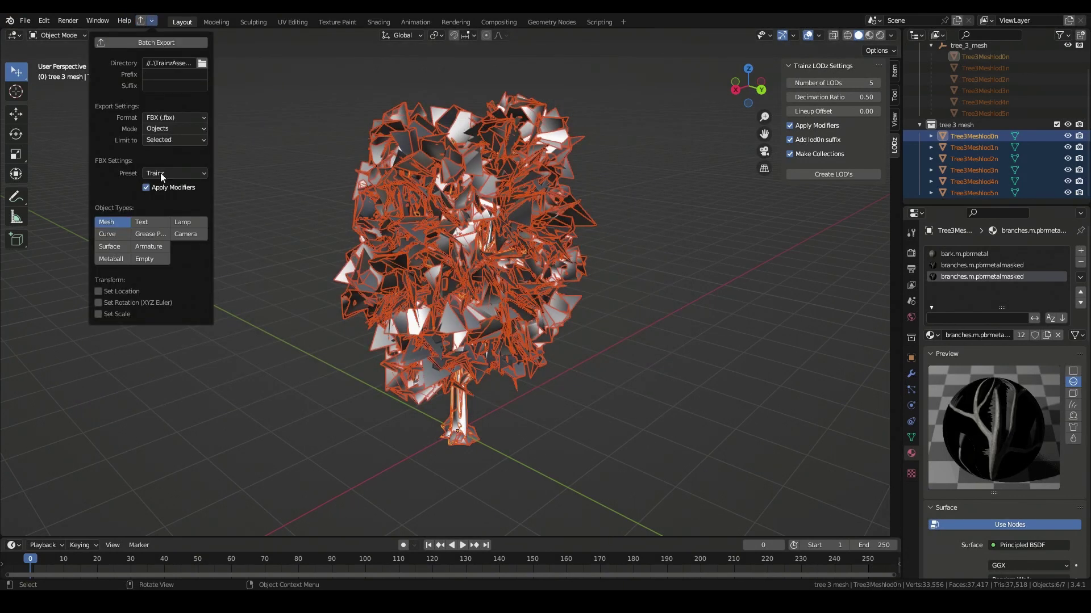
pyautogui.click(162, 173)
pyautogui.click(154, 217)
pyautogui.click(154, 42)
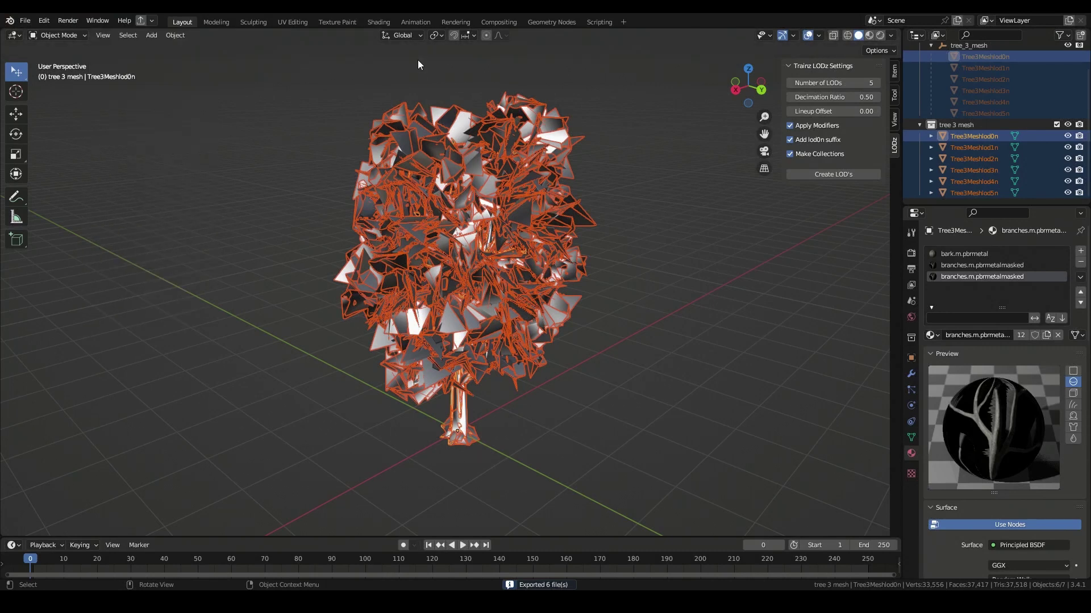
# - Switch to the Tree3 folder in File Explorer and inspect the exported FBX files and their sizes in a detailed list
pyautogui.press('alt')
pyautogui.hotkey('alt', 'Tab')
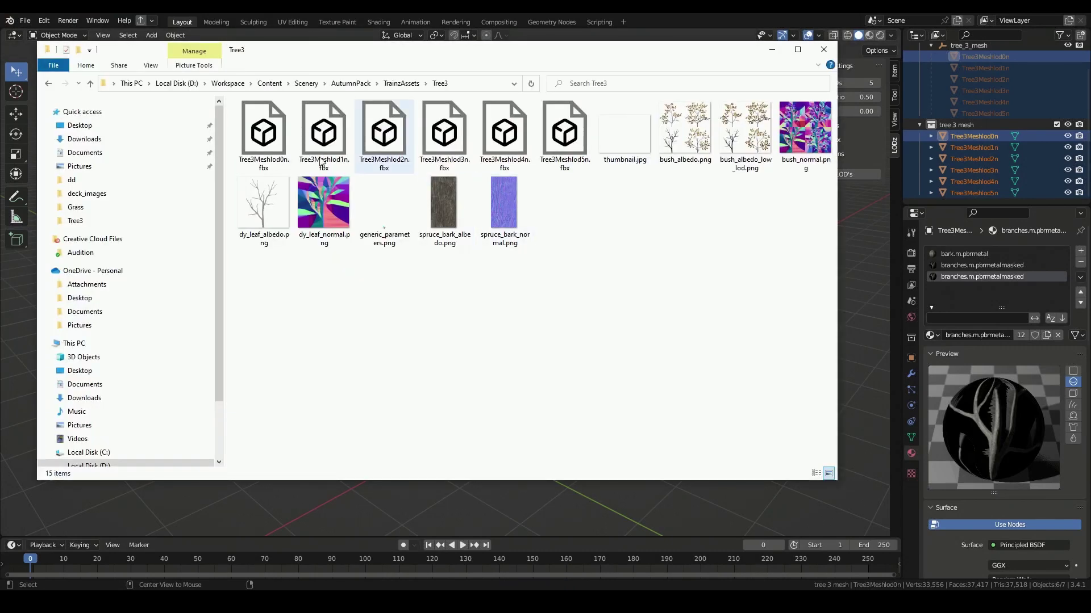
pyautogui.click(264, 137)
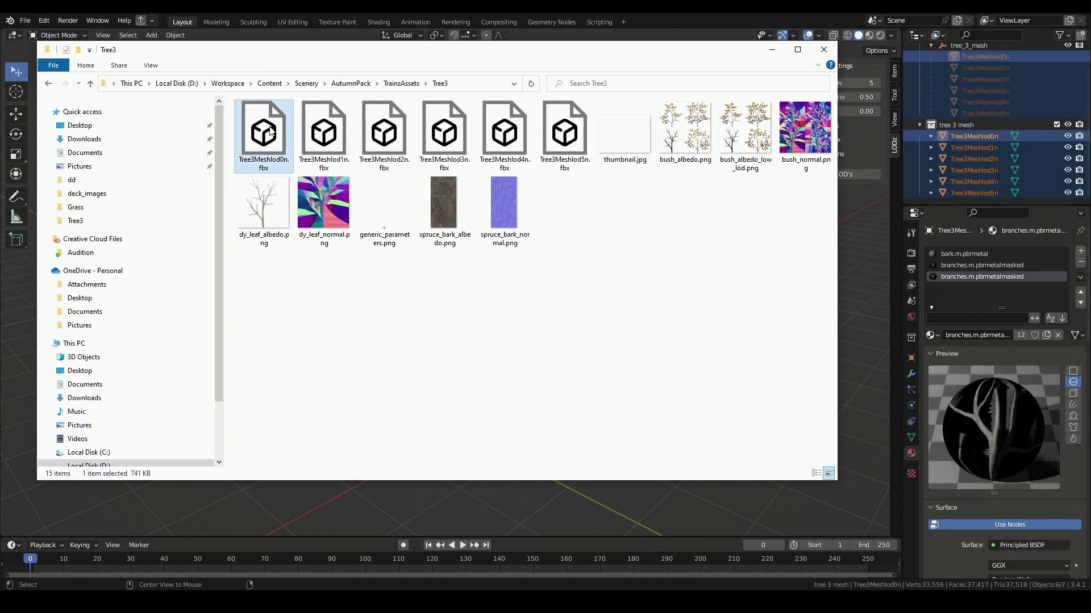
pyautogui.click(817, 473)
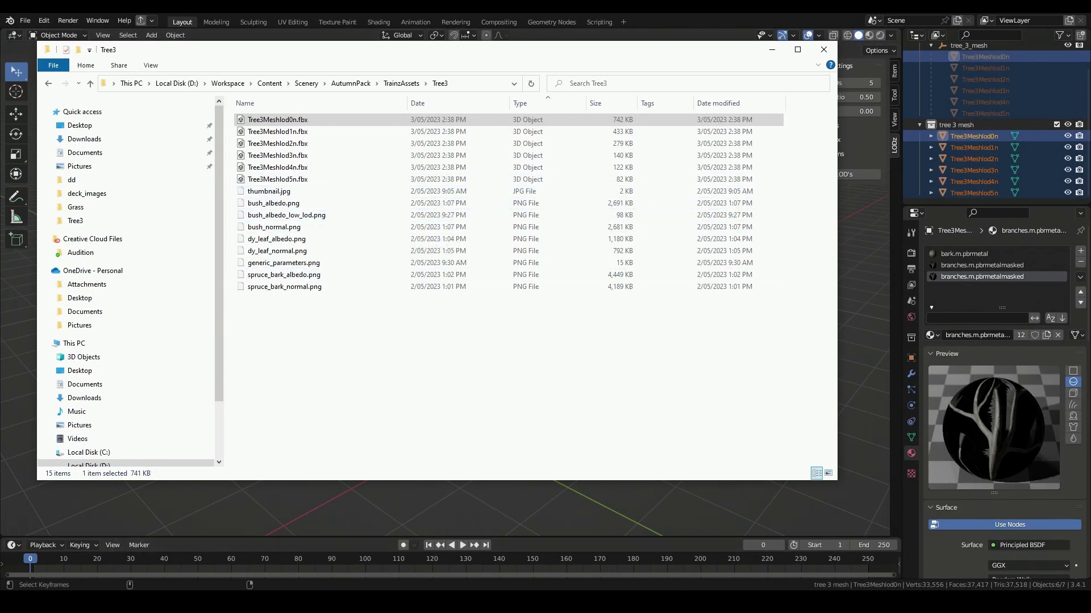
# - Switch to Trainz Content Utilities, enlarge its window and move it so the Tree3 folder's path stays accessible
pyautogui.click(624, 601)
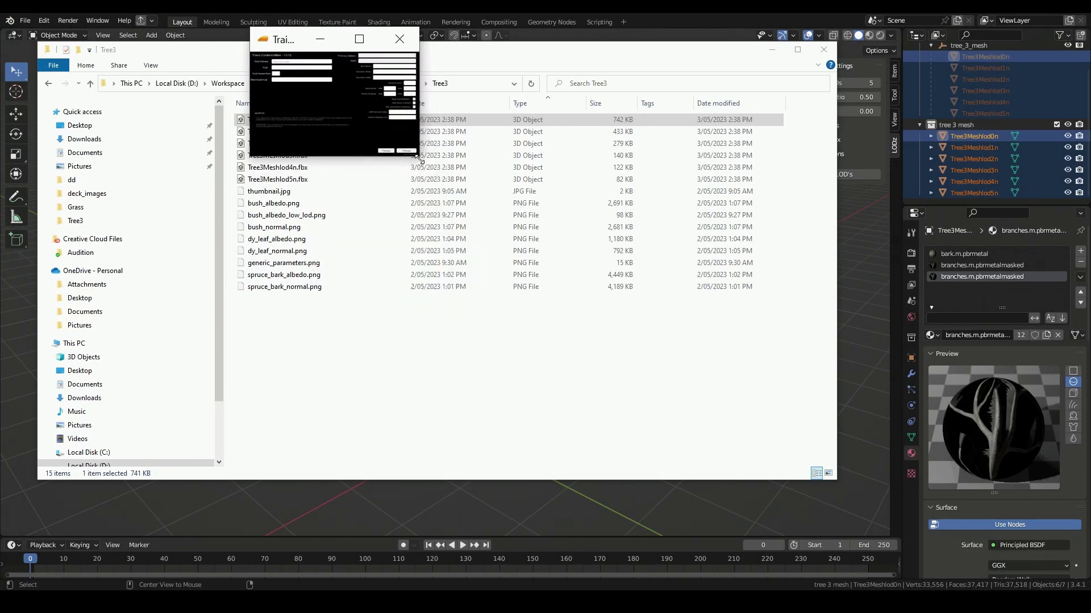
pyautogui.moveTo(807, 433); pyautogui.dragTo(917, 464)
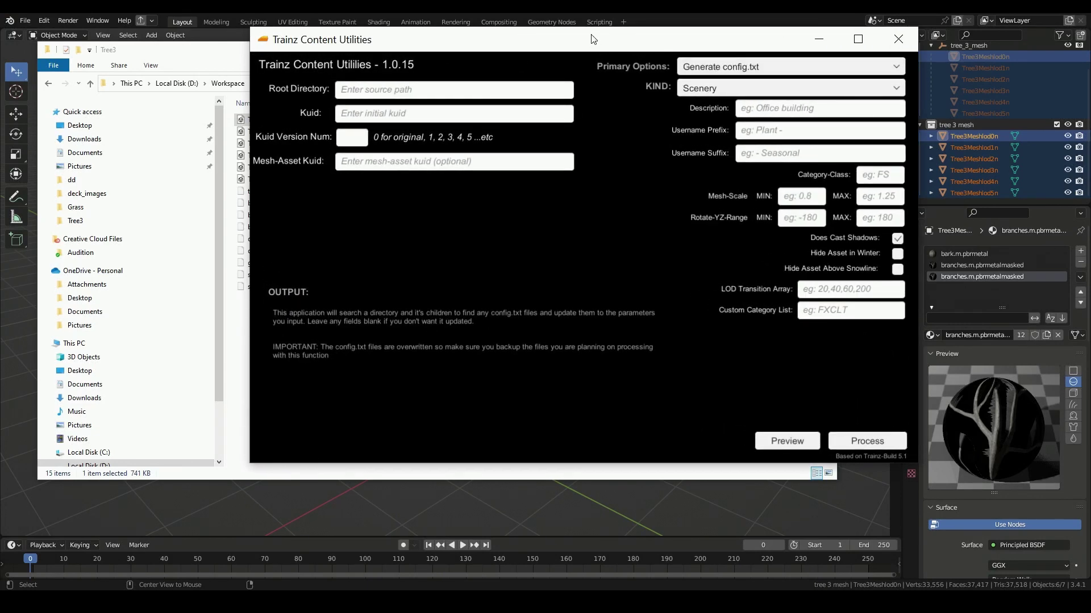
pyautogui.moveTo(594, 38); pyautogui.dragTo(544, 149)
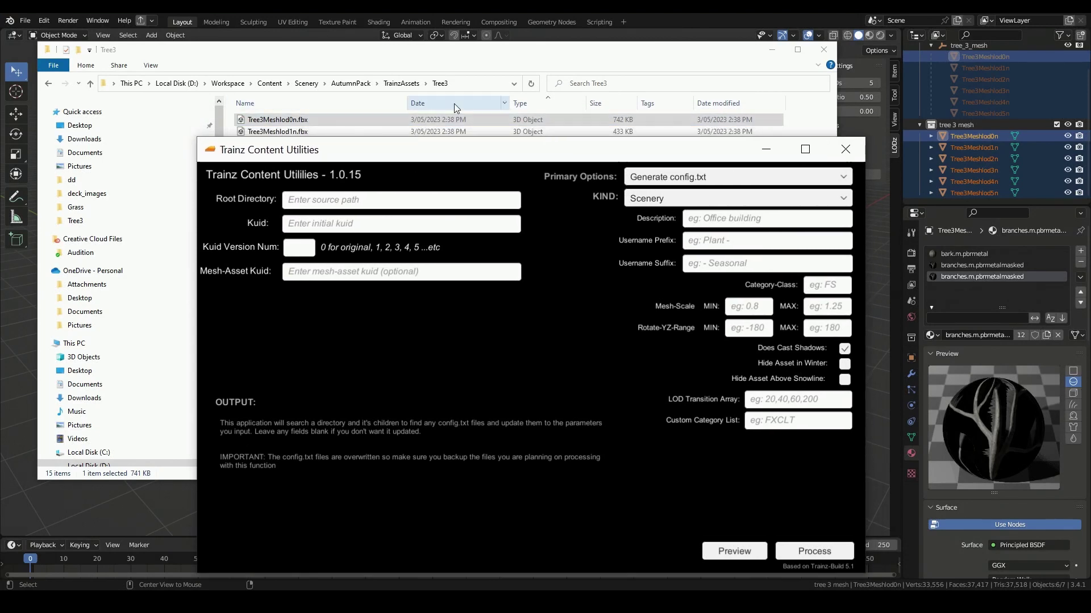
# - Copy the Tree3 folder's path from File Explorer and set it as the root directory for Generate texture.txt in Trainz Content Utilities
pyautogui.click(461, 88)
pyautogui.click(461, 86)
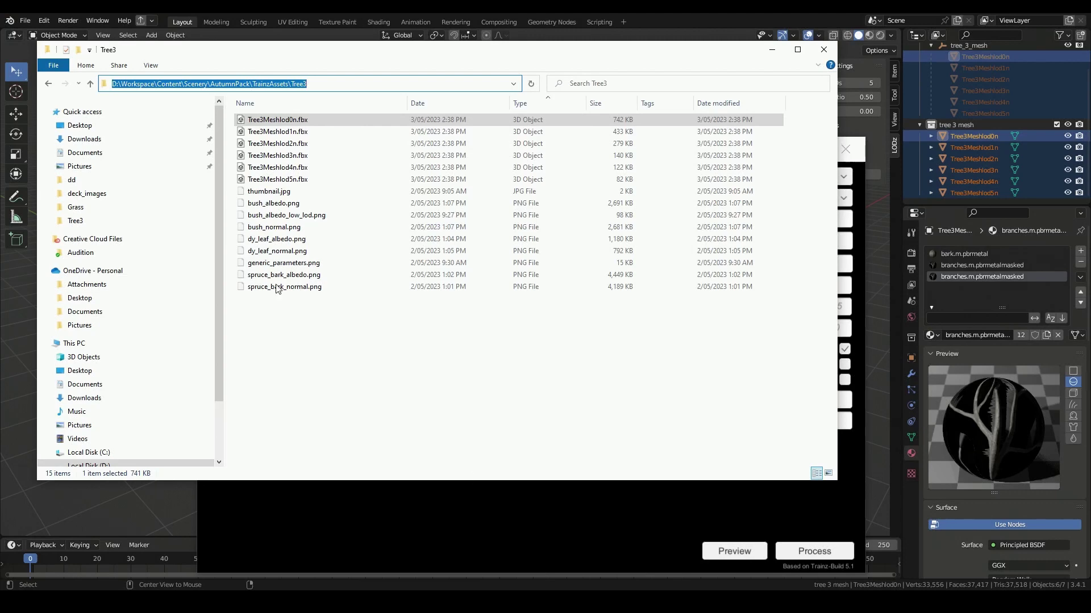
pyautogui.click(510, 506)
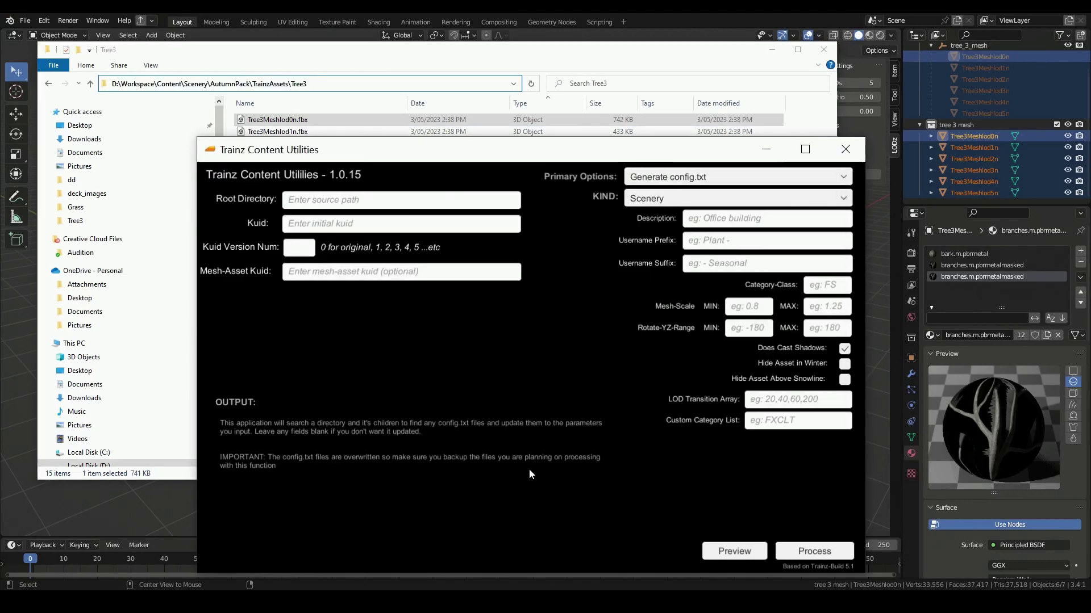
pyautogui.moveTo(672, 162); pyautogui.dragTo(576, 155)
pyautogui.click(625, 160)
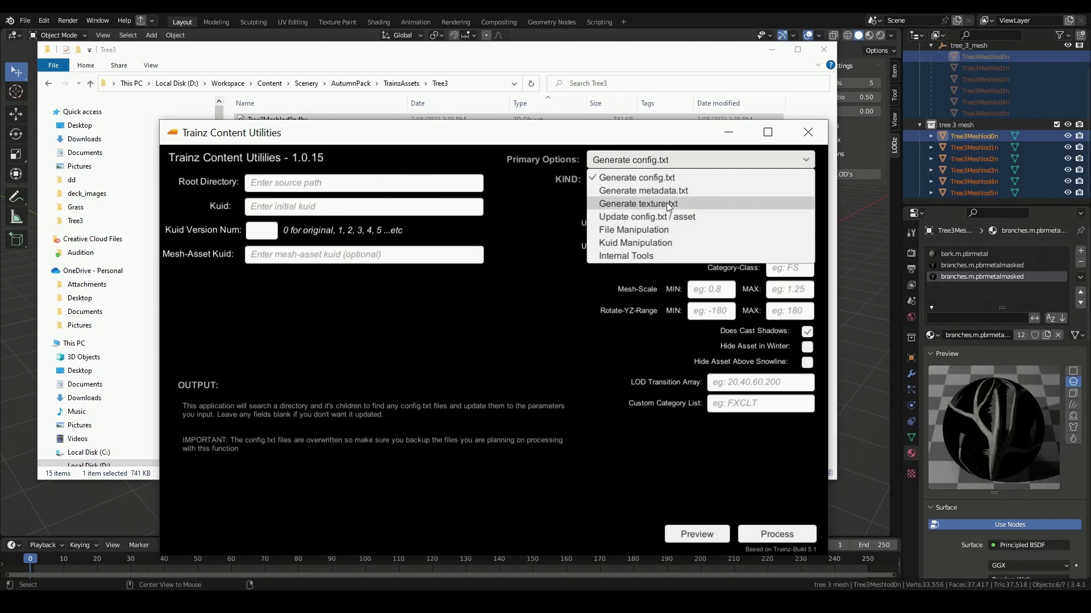
pyautogui.click(666, 203)
pyautogui.moveTo(520, 136); pyautogui.dragTo(730, 128)
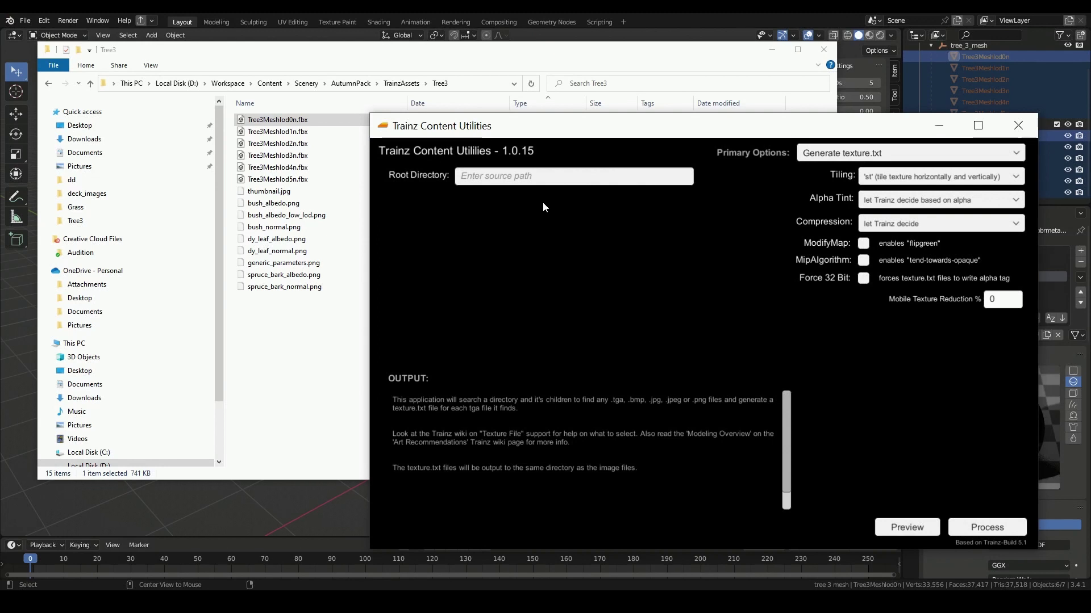
pyautogui.hotkey('ctrl', 'v')
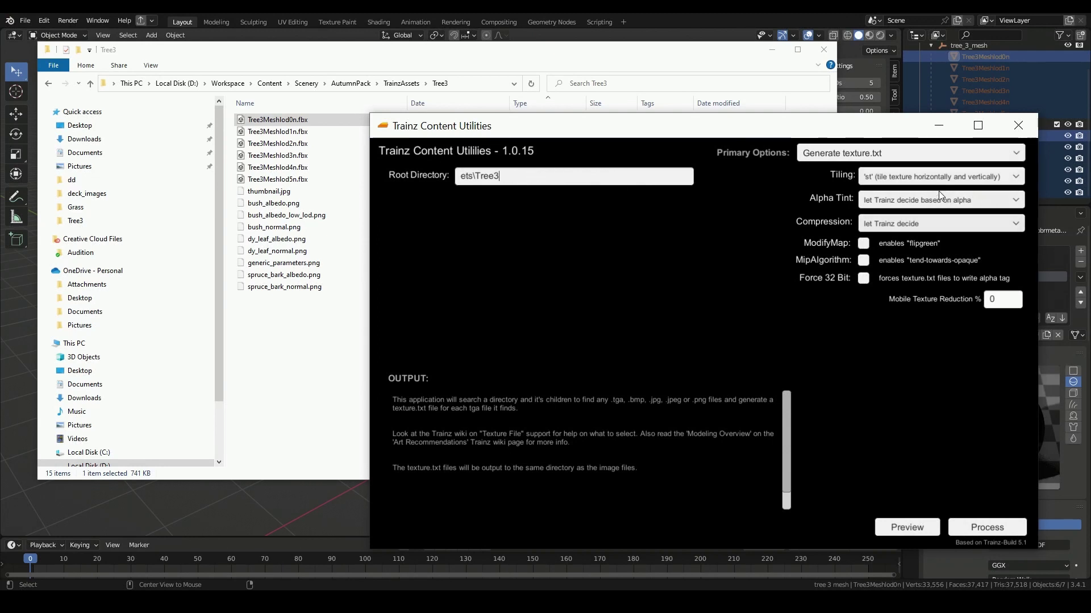
# - Preview the texture.txt output for the Tree3 images, widen the window to read the entries, and close the preview
pyautogui.click(909, 530)
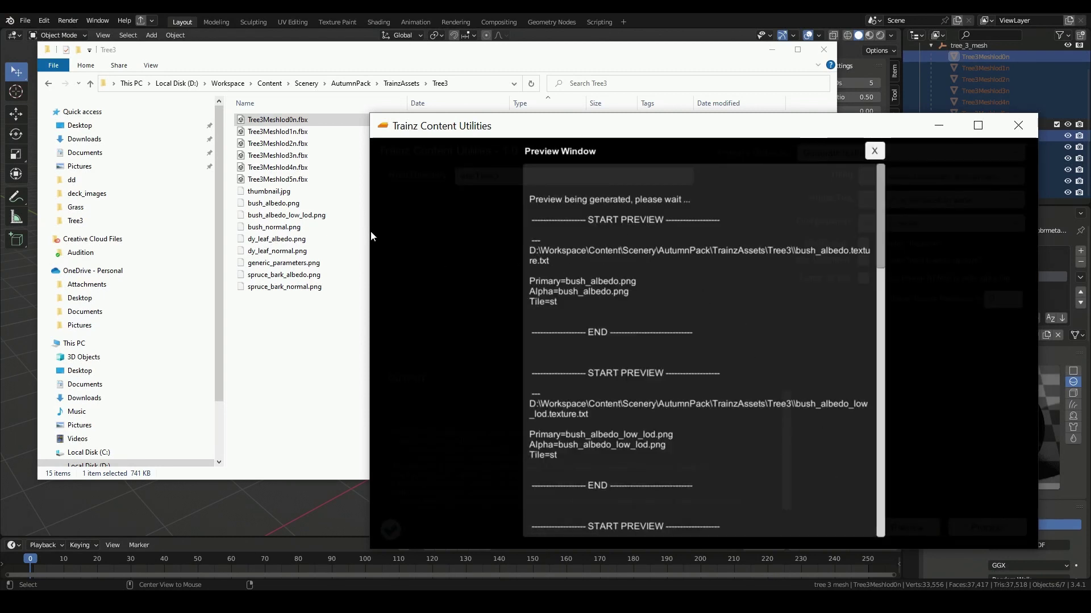
pyautogui.moveTo(370, 230); pyautogui.dragTo(181, 226)
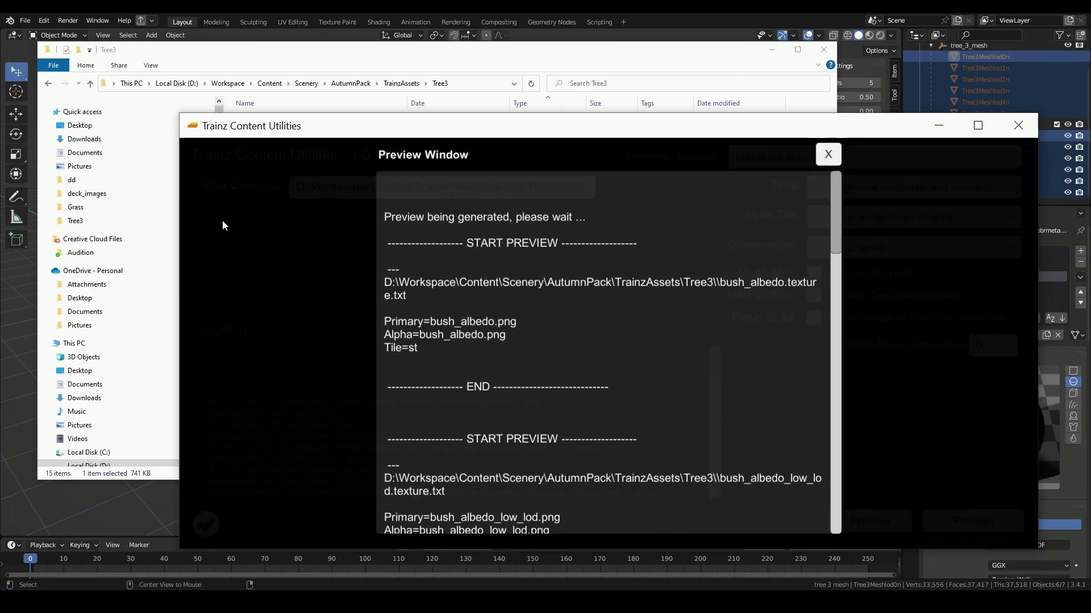
pyautogui.moveTo(470, 123); pyautogui.dragTo(455, 79)
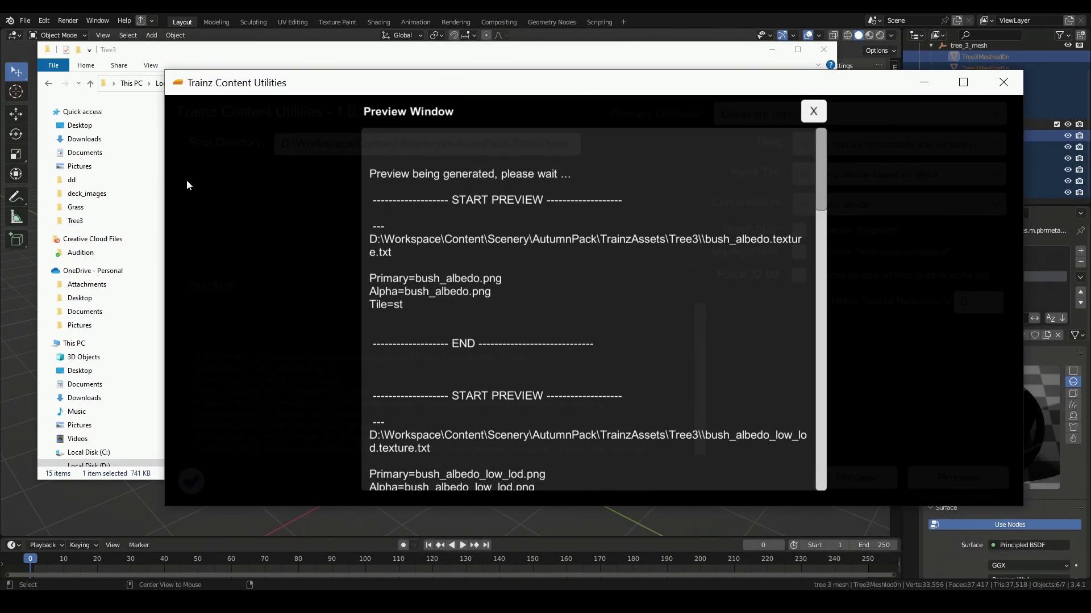
pyautogui.moveTo(165, 152); pyautogui.dragTo(189, 145)
pyautogui.moveTo(307, 143); pyautogui.dragTo(337, 149)
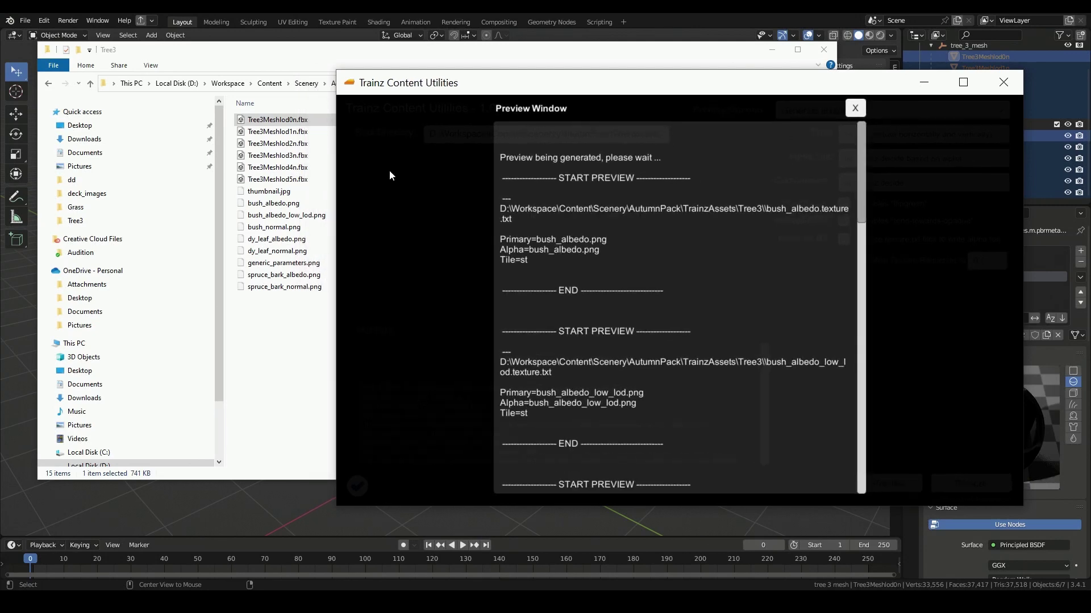
pyautogui.scroll(-3, 680, 269)
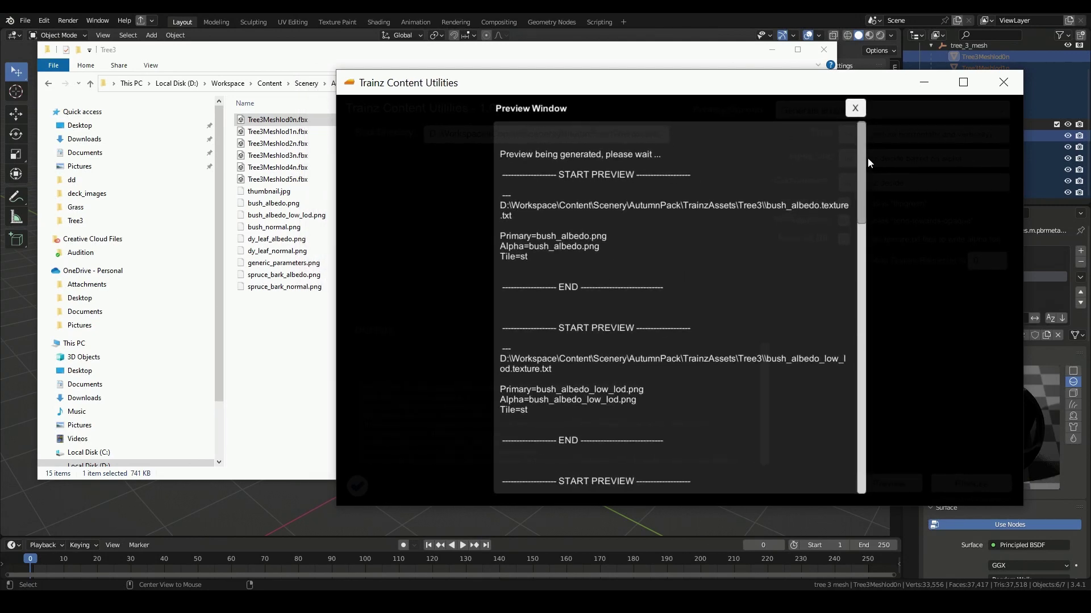
pyautogui.scroll(-5, 854, 192)
pyautogui.moveTo(850, 235)
pyautogui.mouseDown()
pyautogui.moveTo(849, 248)
pyautogui.moveTo(851, 236)
pyautogui.mouseUp()
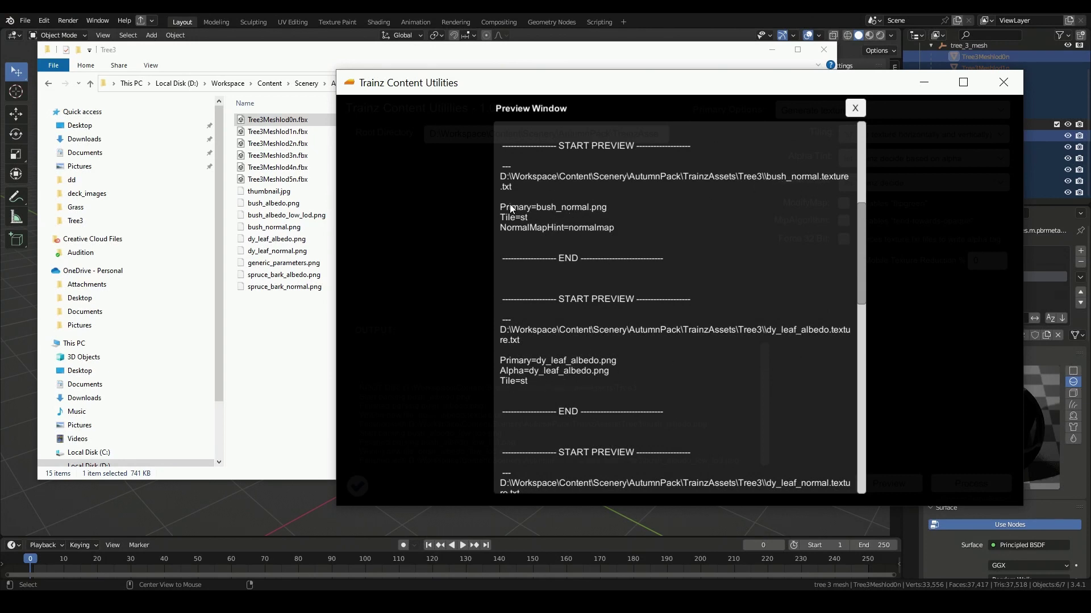
pyautogui.click(855, 108)
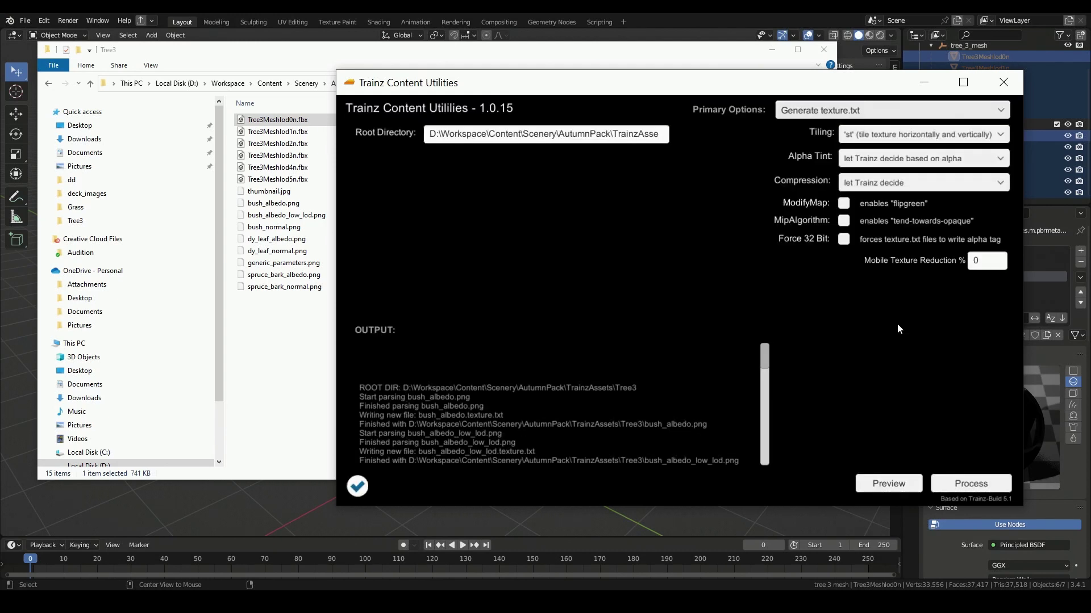
# - Generate the texture.txt files for the Tree3 images and list the folder's contents by name in File Explorer
pyautogui.click(961, 484)
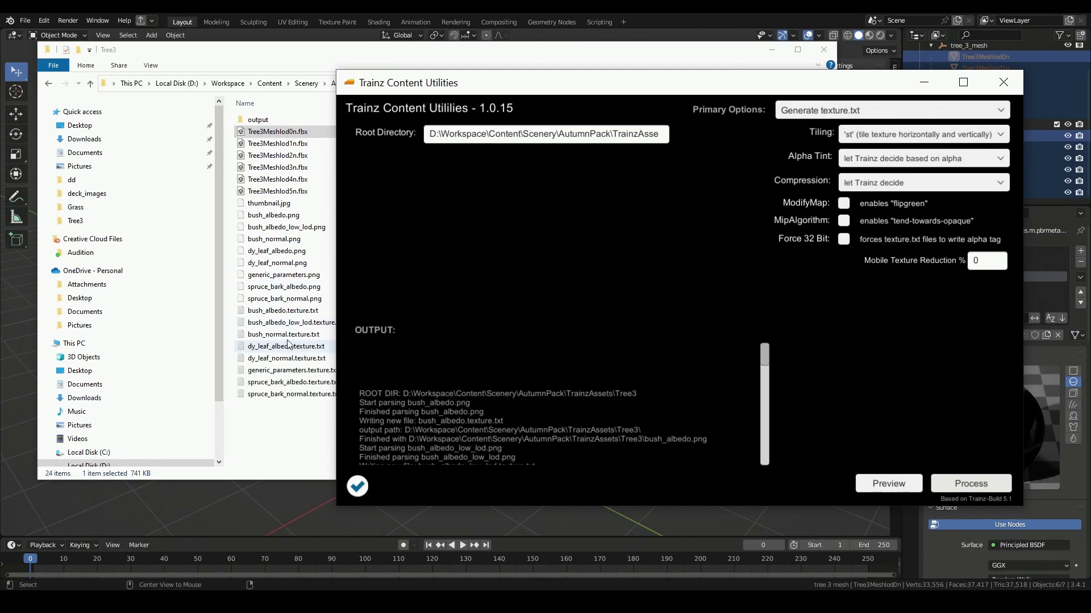
pyautogui.click(288, 170)
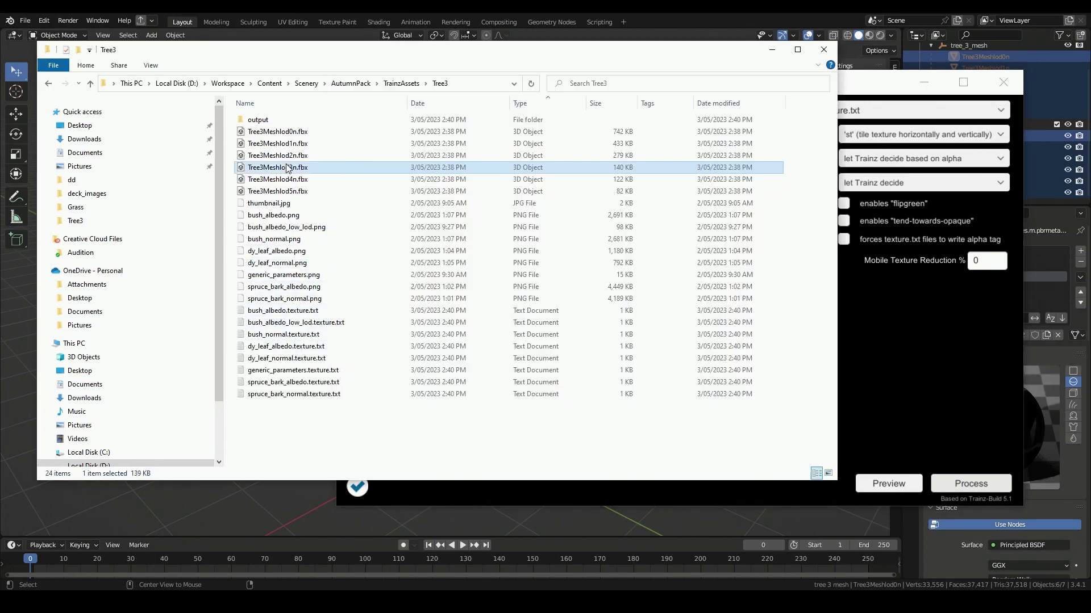
pyautogui.click(311, 323)
pyautogui.click(296, 334)
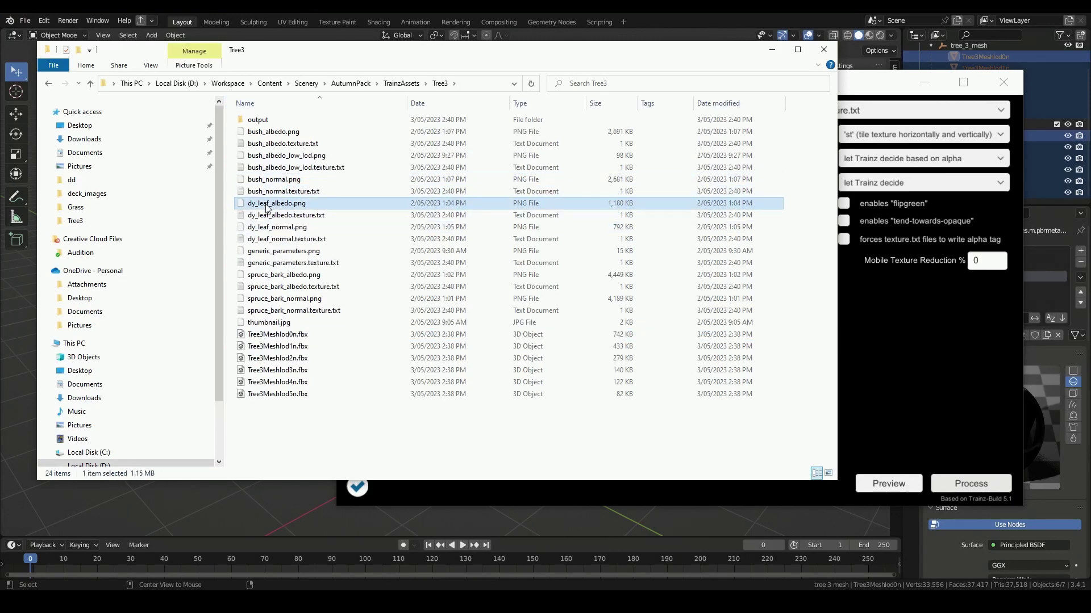
# - Open dy_leaf_albedo.texture.txt in Notepad to check its entries, close it, and select the output folder in Tree3
pyautogui.click(307, 215)
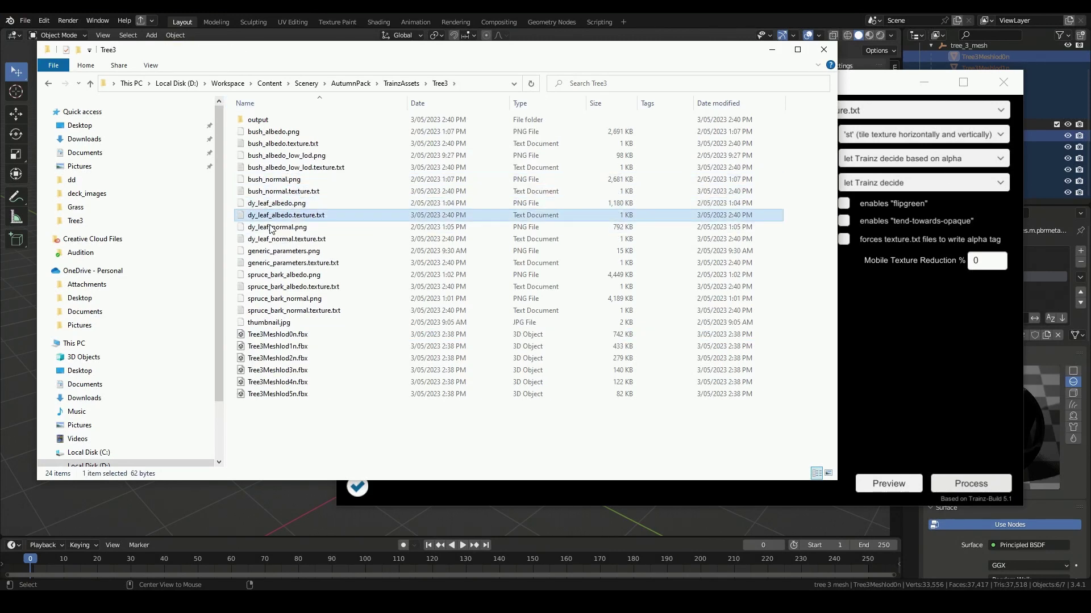
pyautogui.doubleClick(314, 216)
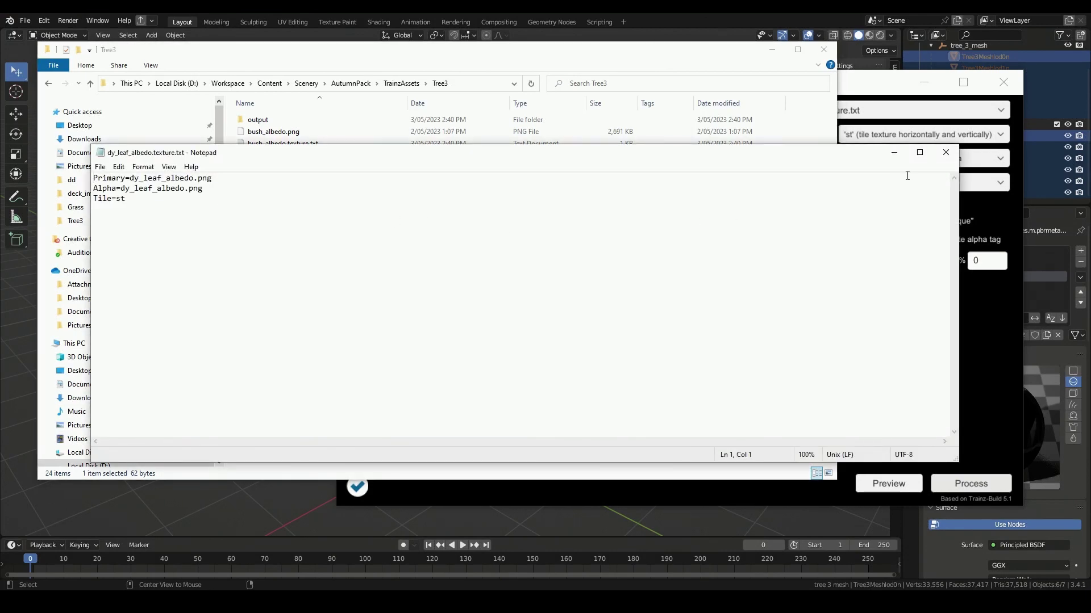
pyautogui.click(945, 153)
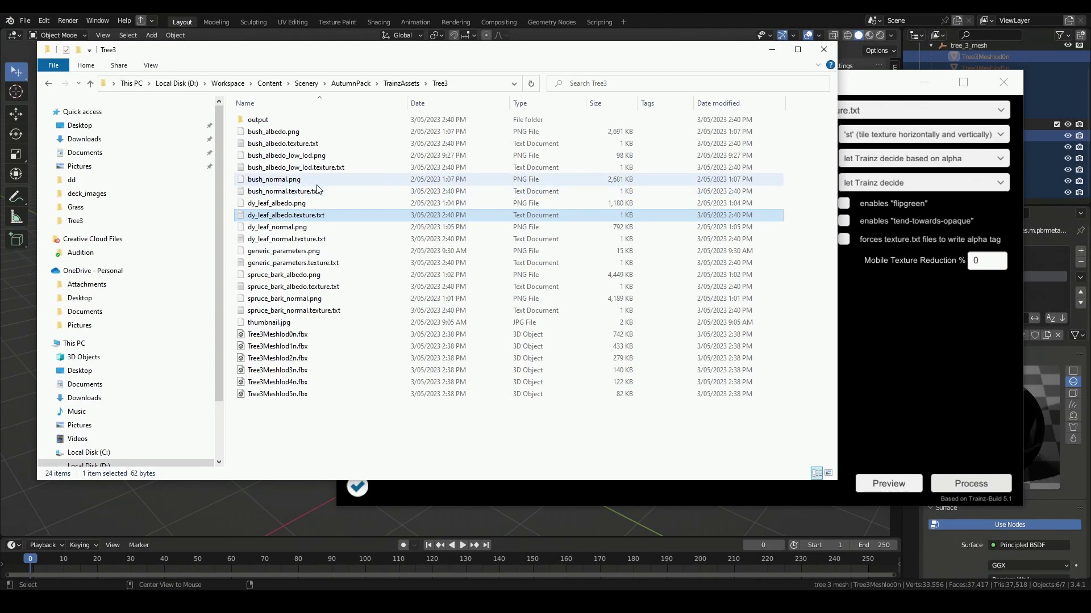
pyautogui.click(255, 117)
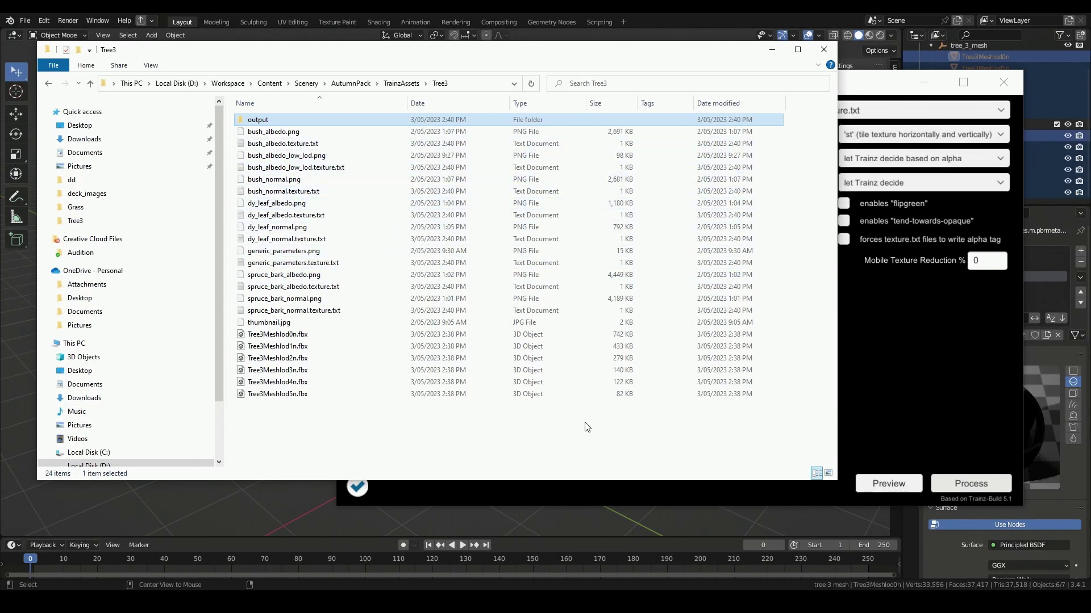
# - Switch back to Trainz Content Utilities, set the primary option to Generate config.txt and position the window beside the Tree3 file list
pyautogui.click(939, 352)
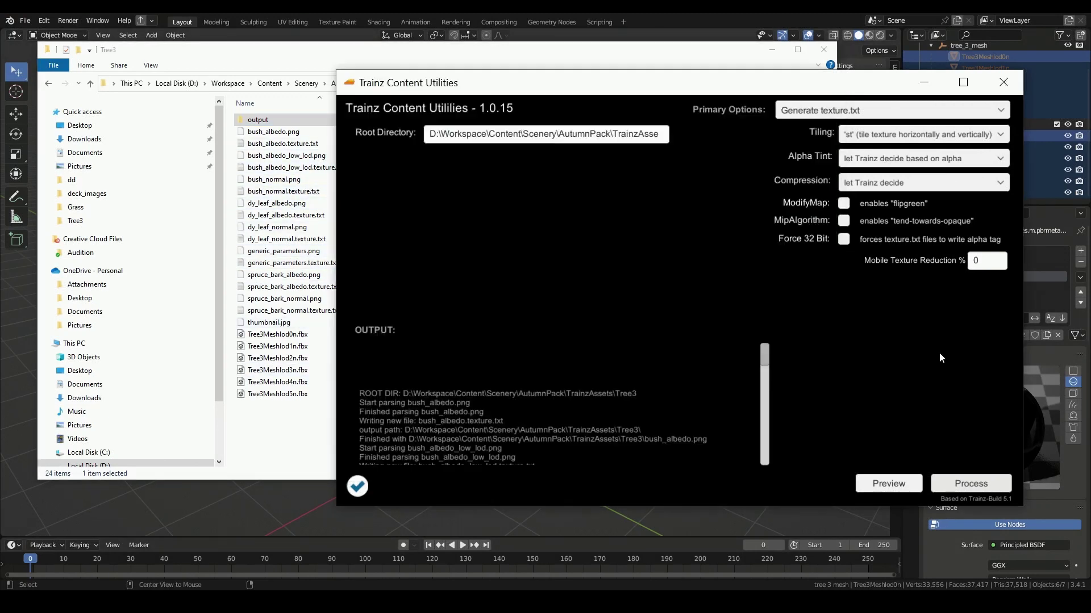
pyautogui.moveTo(730, 86); pyautogui.dragTo(616, 86)
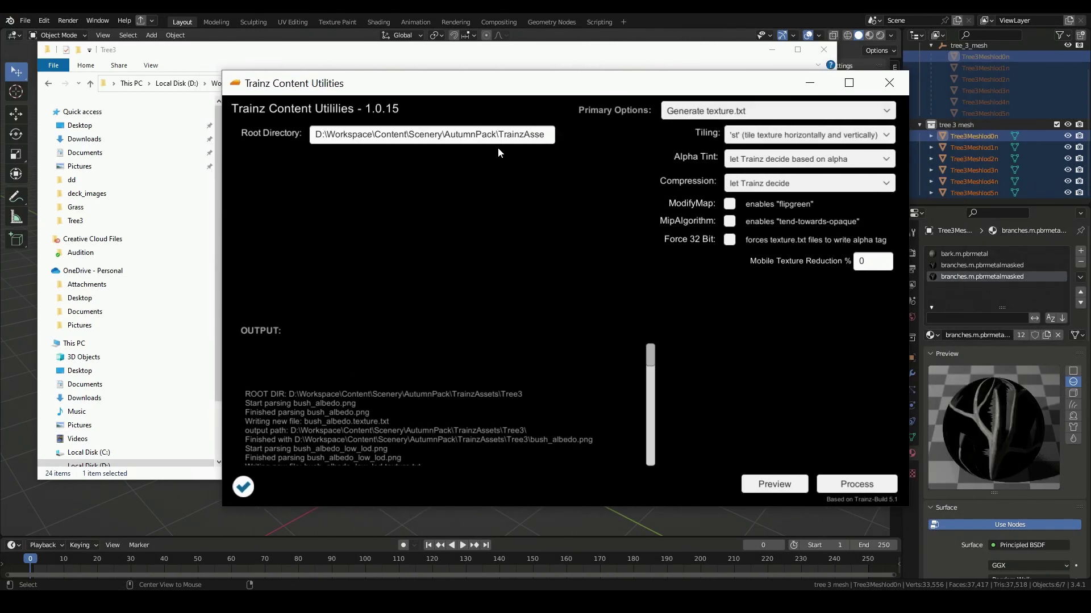
pyautogui.click(498, 135)
pyautogui.click(733, 110)
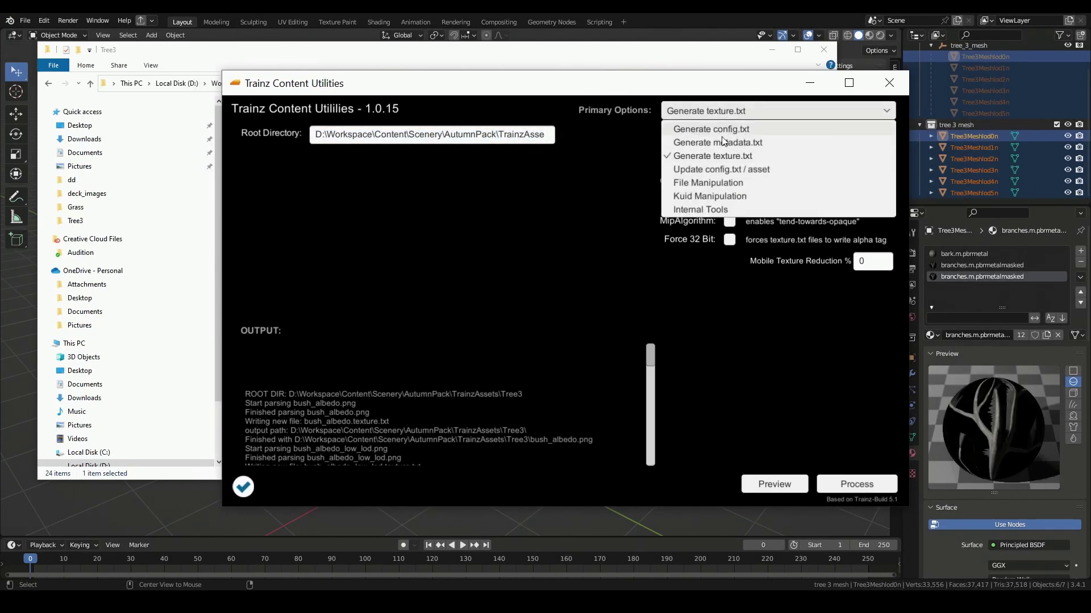
pyautogui.click(737, 129)
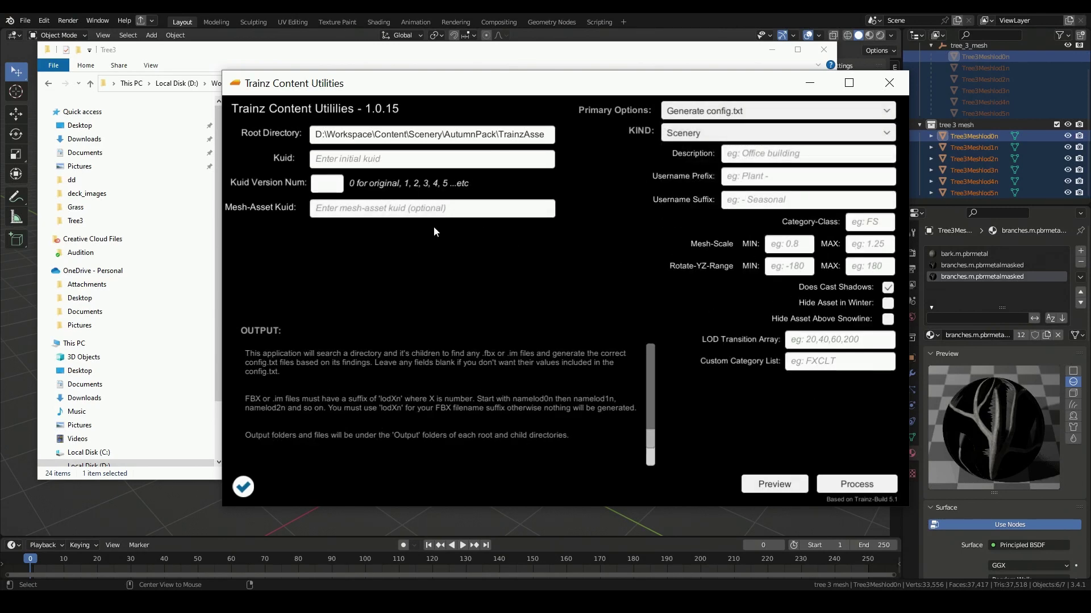
pyautogui.moveTo(317, 85); pyautogui.dragTo(447, 97)
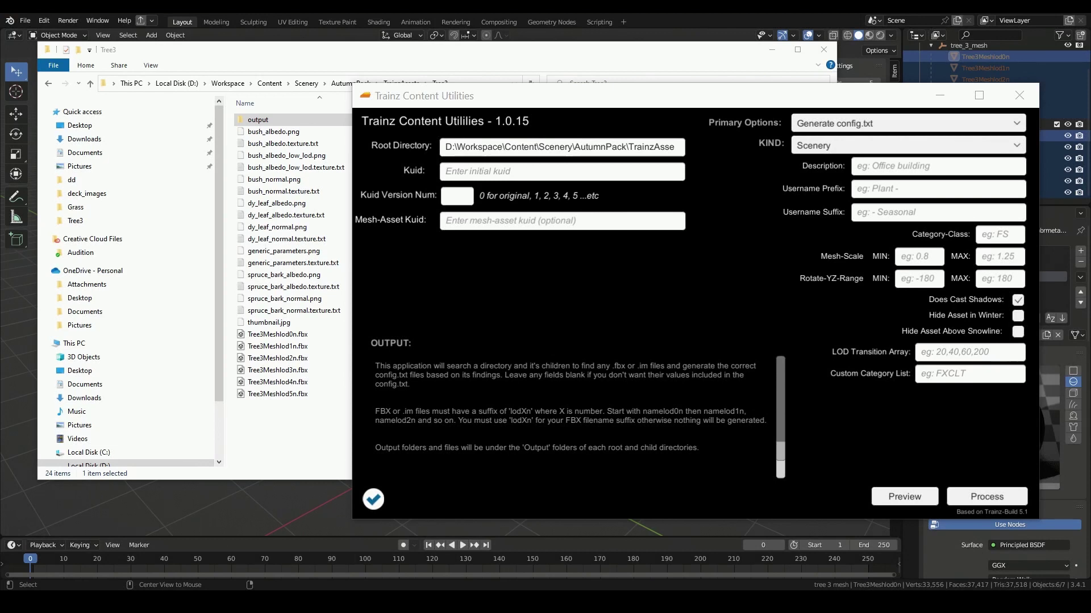
# - Enter the asset's initial kuid and set the description to Tree in the config.txt settings
pyautogui.click(509, 176)
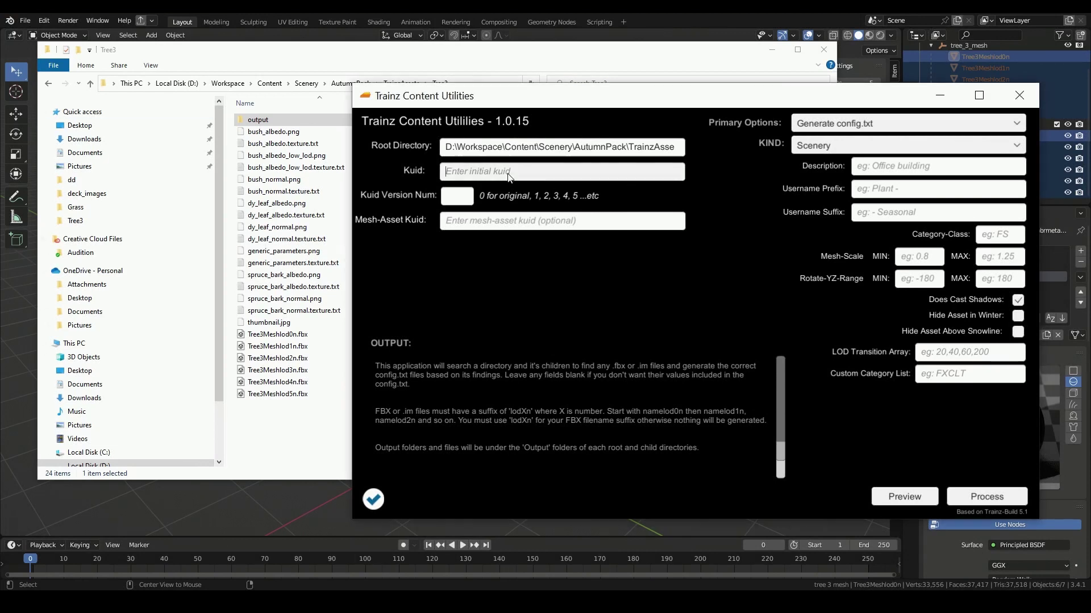
pyautogui.write('<kuid:661281:97966>')
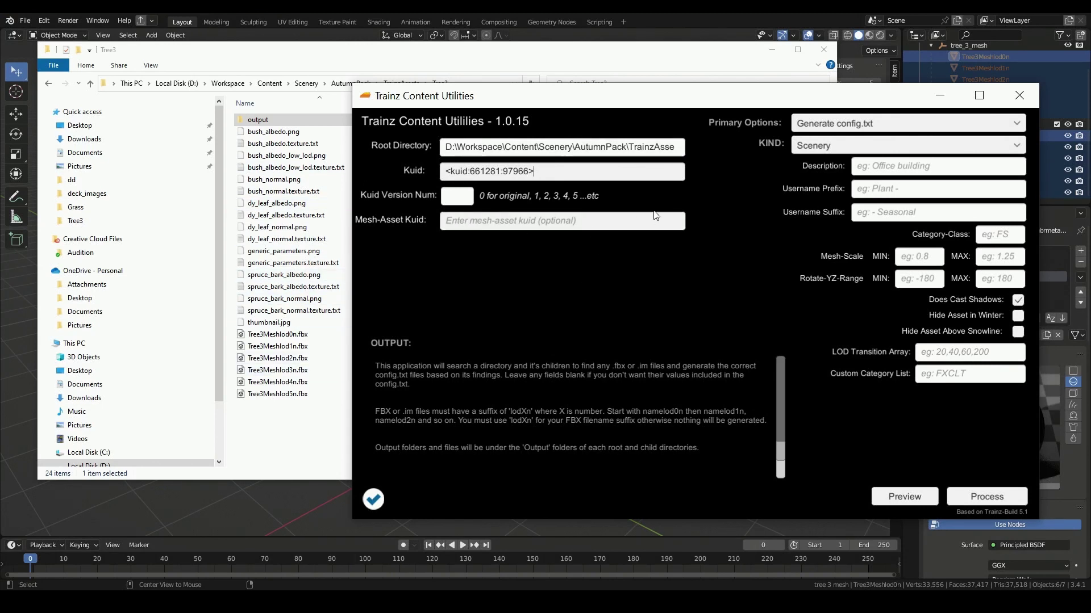
pyautogui.click(864, 165)
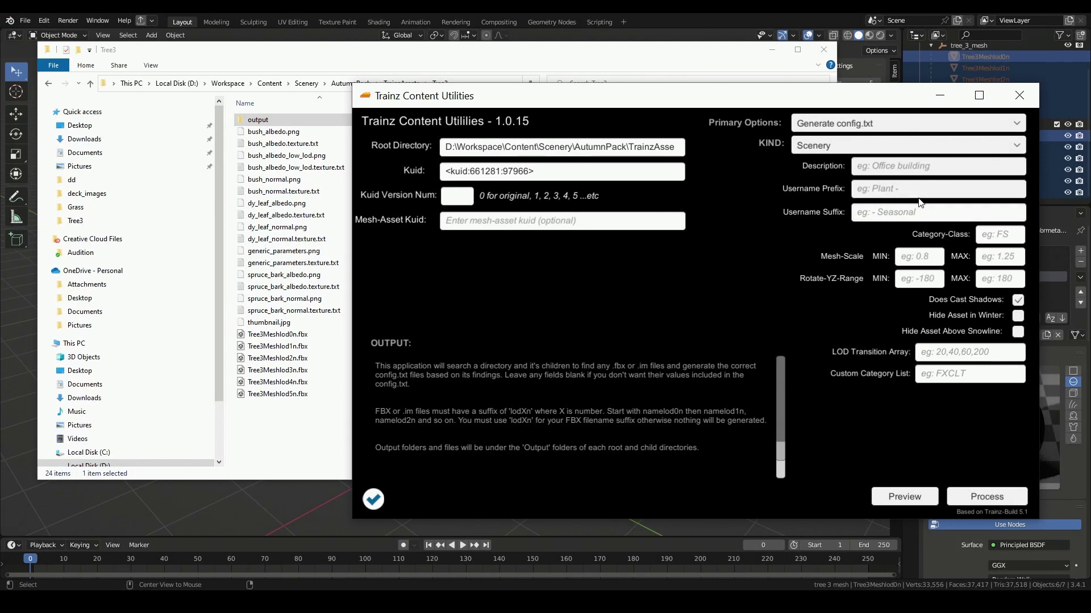
pyautogui.write('Tree')
# - Set the username prefix to "Autumn Pack -" and the category class to FT
pyautogui.click(889, 198)
pyautogui.write('A')
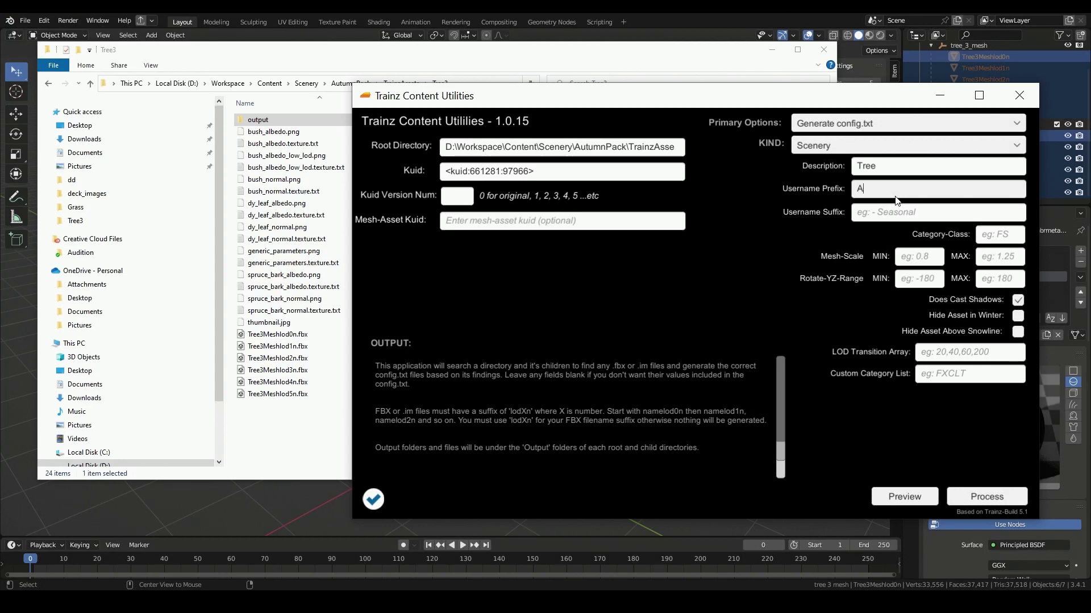
pyautogui.write('utumn Pack 0')
pyautogui.press('BackSpace')
pyautogui.write('-')
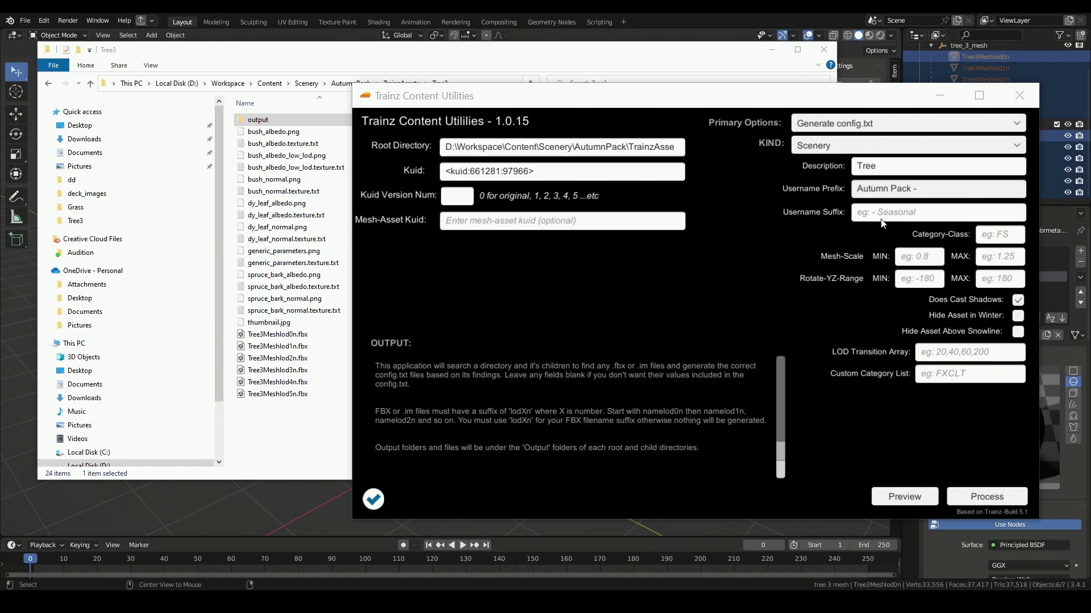
pyautogui.click(1002, 238)
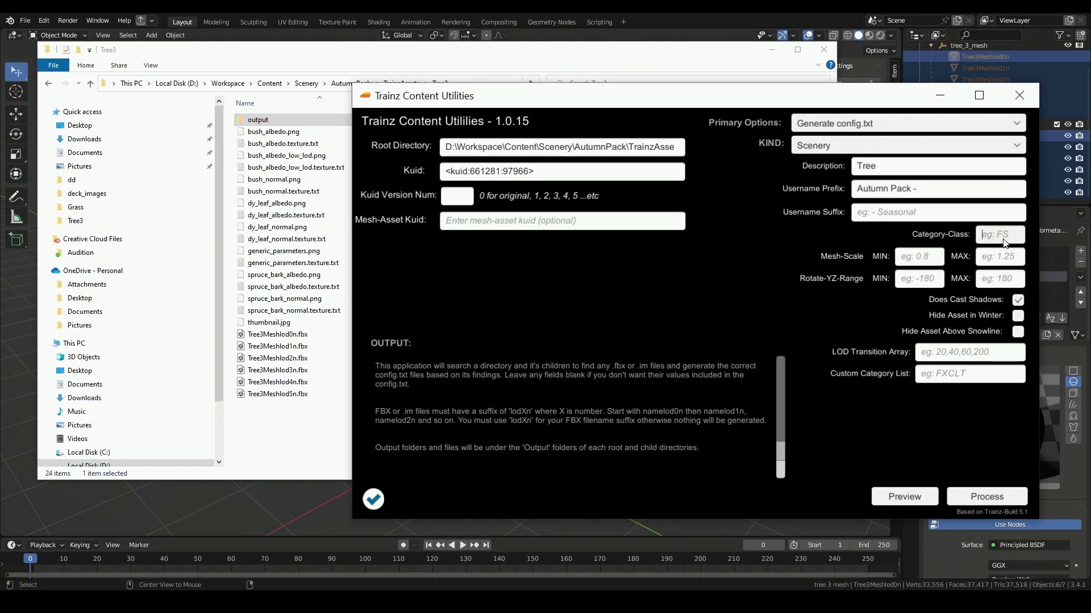
pyautogui.write('FT')
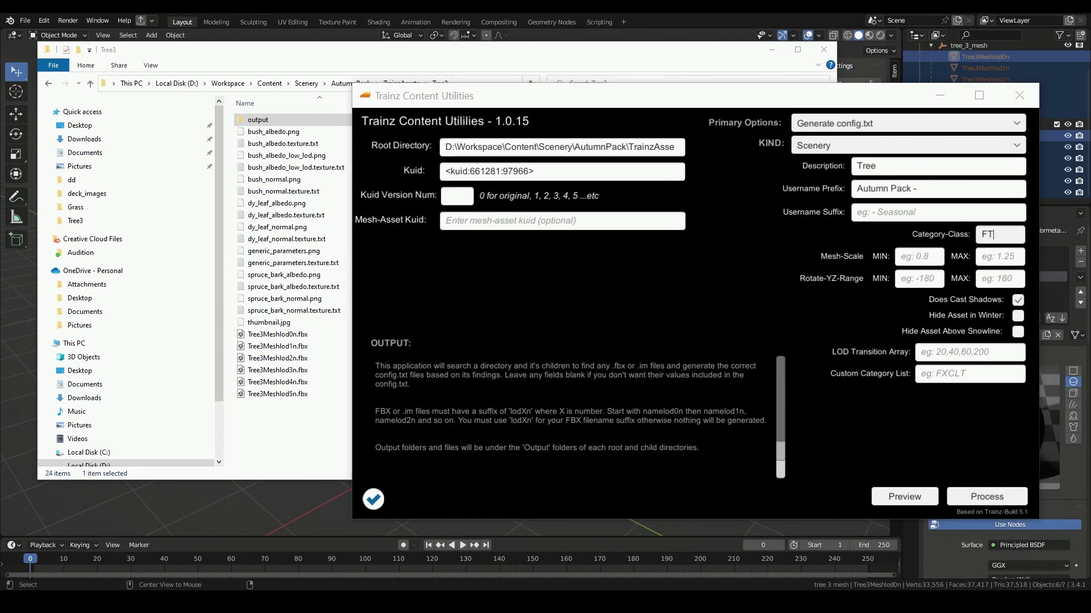
# - Switch to the browser and examine the Trainz wiki's Category-class page for the available class codes
pyautogui.moveTo(0, 192); pyautogui.dragTo(806, 64)
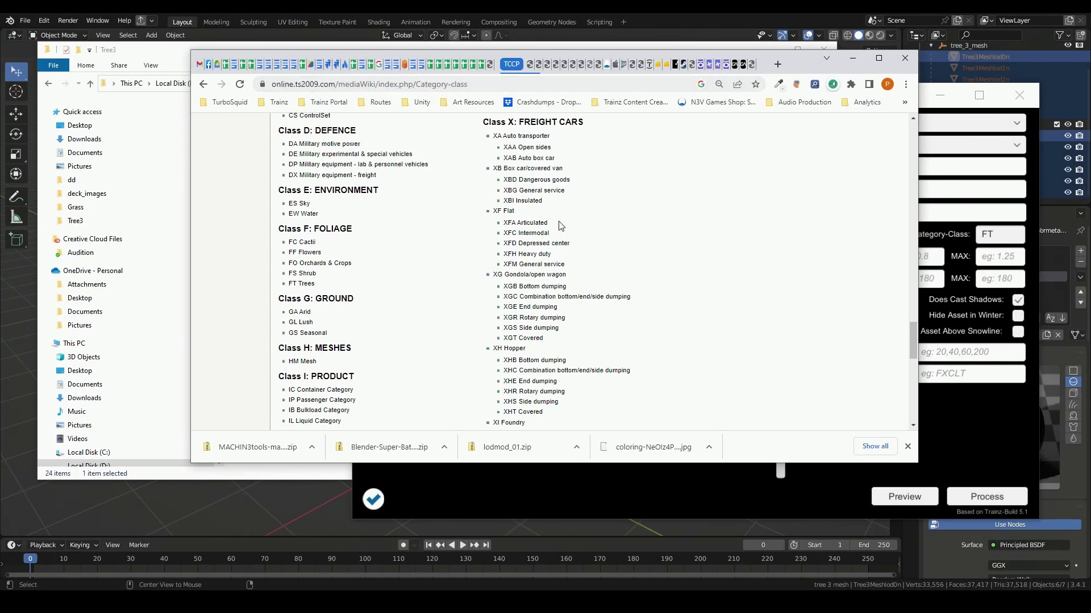
pyautogui.scroll(15, 420, 239)
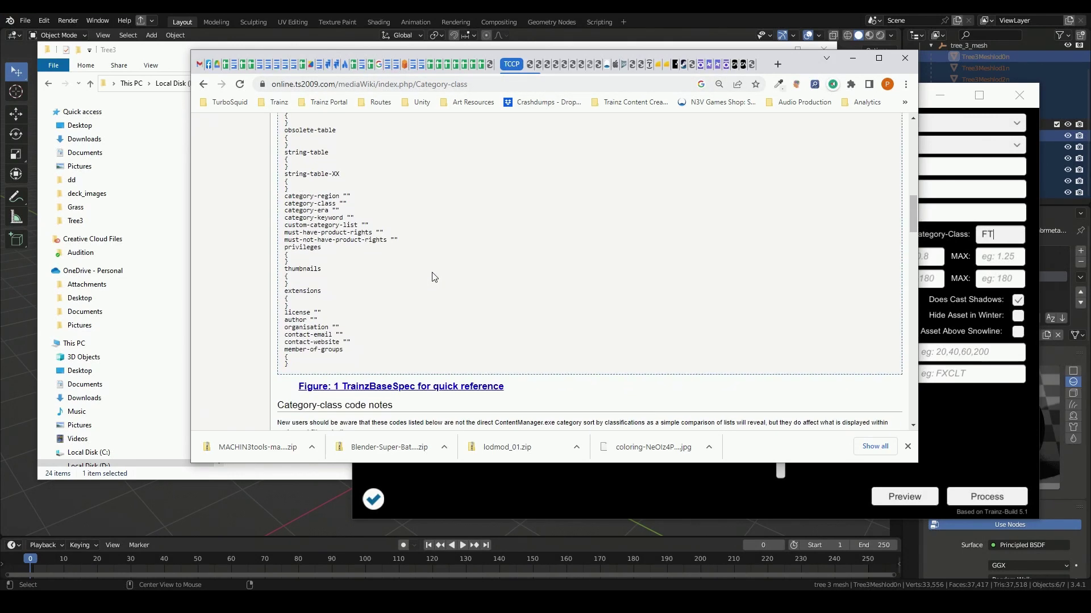
pyautogui.scroll(15, 434, 277)
pyautogui.scroll(-10, 476, 207)
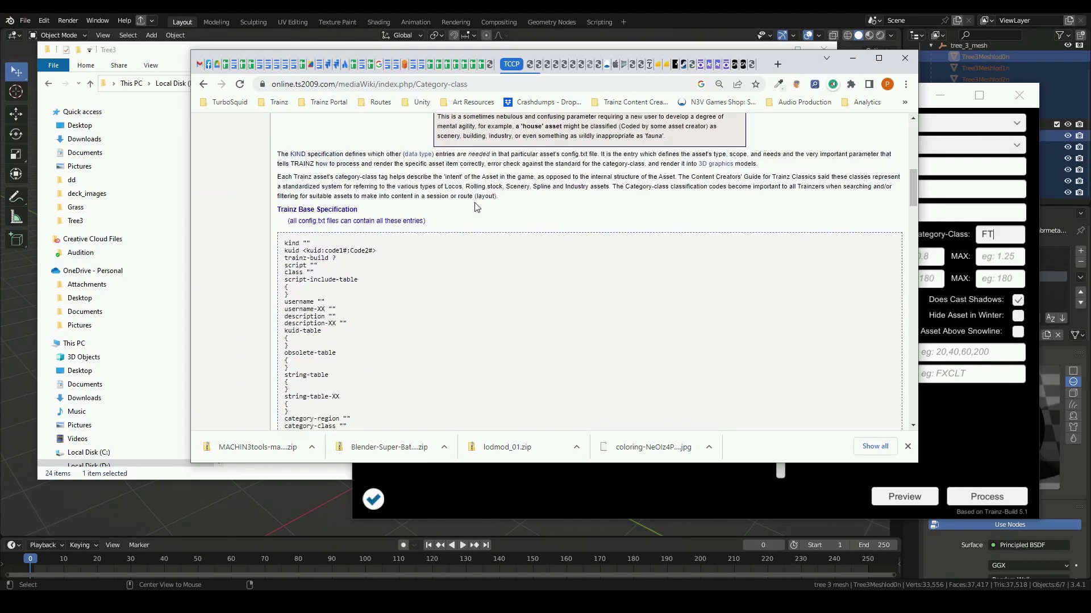
pyautogui.scroll(-15, 476, 206)
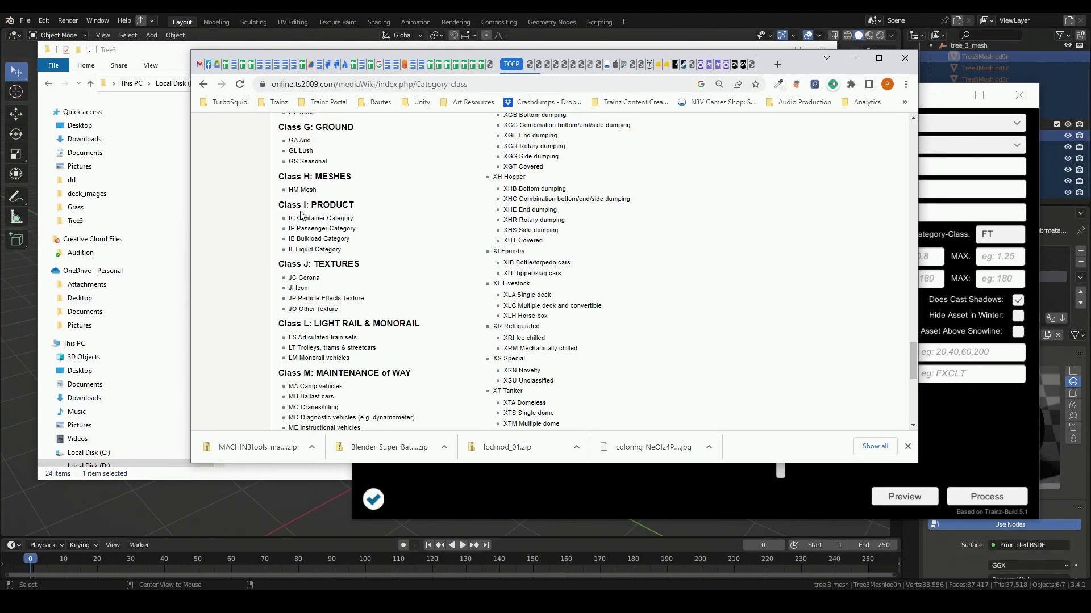
# - Search the Category-class wiki page for FT, and return to Trainz Content Utilities
pyautogui.scroll(-5, 372, 318)
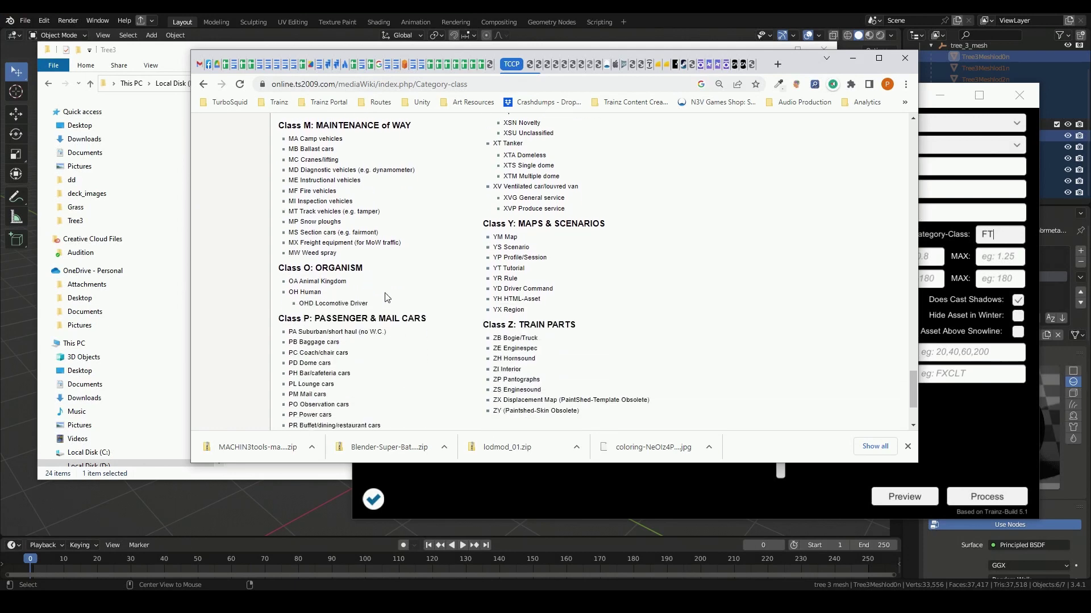
pyautogui.hotkey('ctrl', 'f')
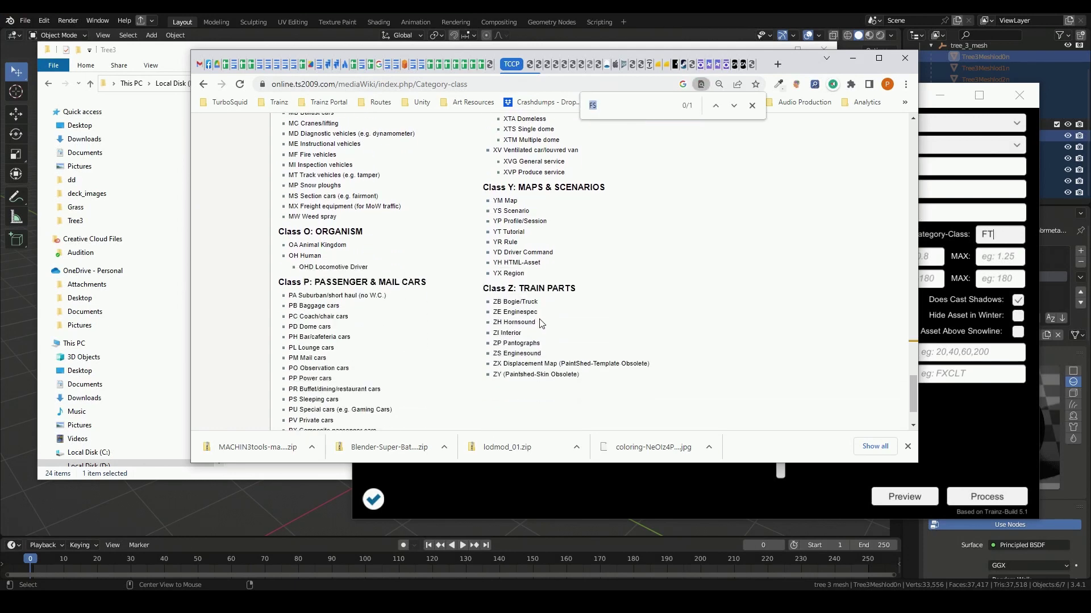
pyautogui.write('FT')
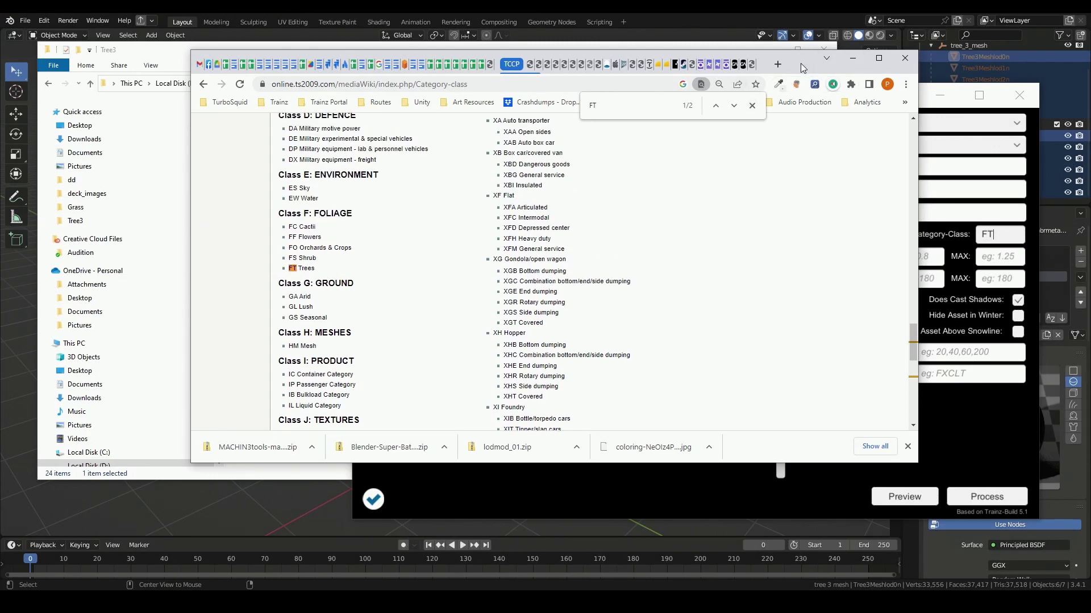
pyautogui.click(853, 57)
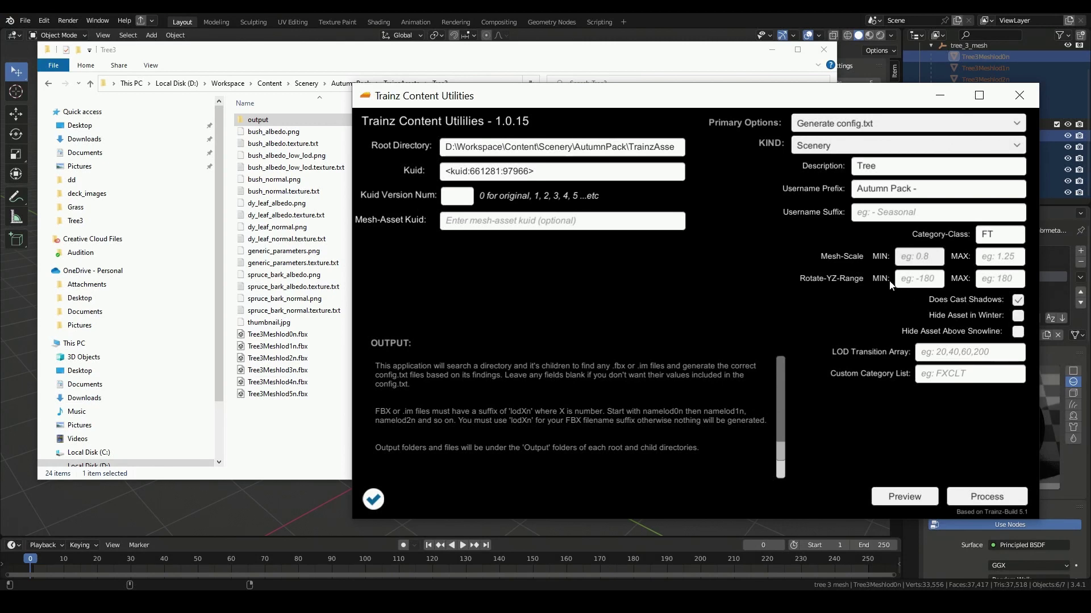
# - Shift the utility window clear of the material properties and set the LOD transition array to 20,40,70,100,200,15000
pyautogui.click(991, 280)
pyautogui.click(943, 358)
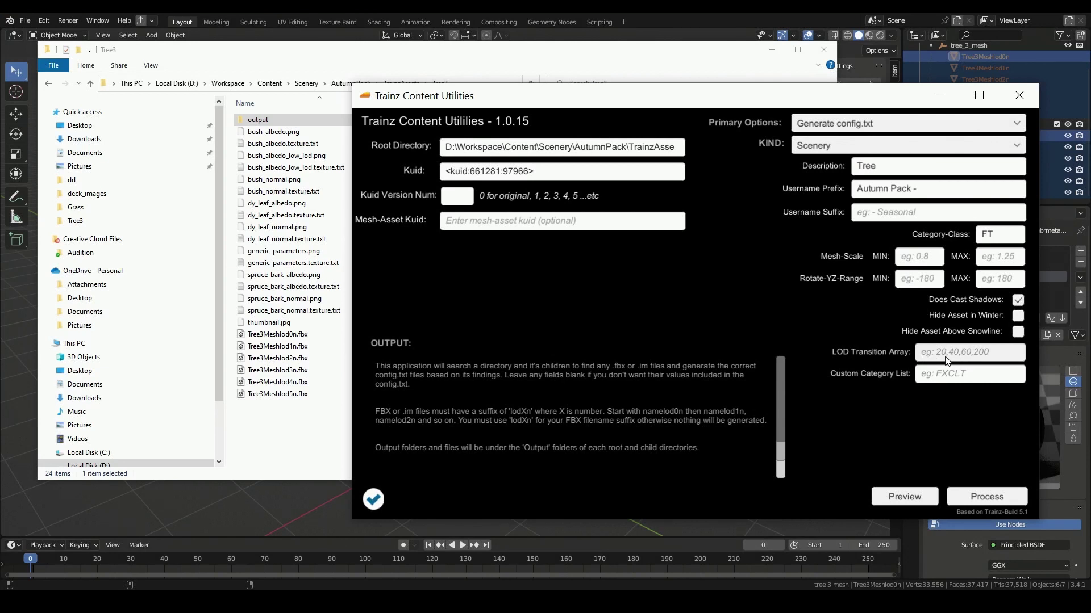
pyautogui.moveTo(860, 94); pyautogui.dragTo(719, 101)
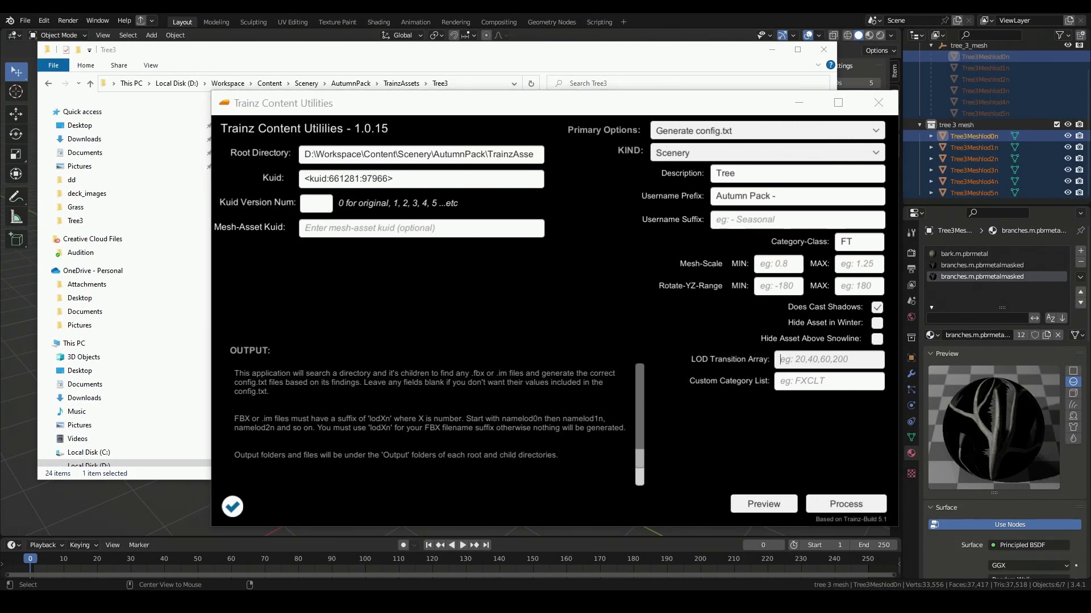
pyautogui.click(810, 361)
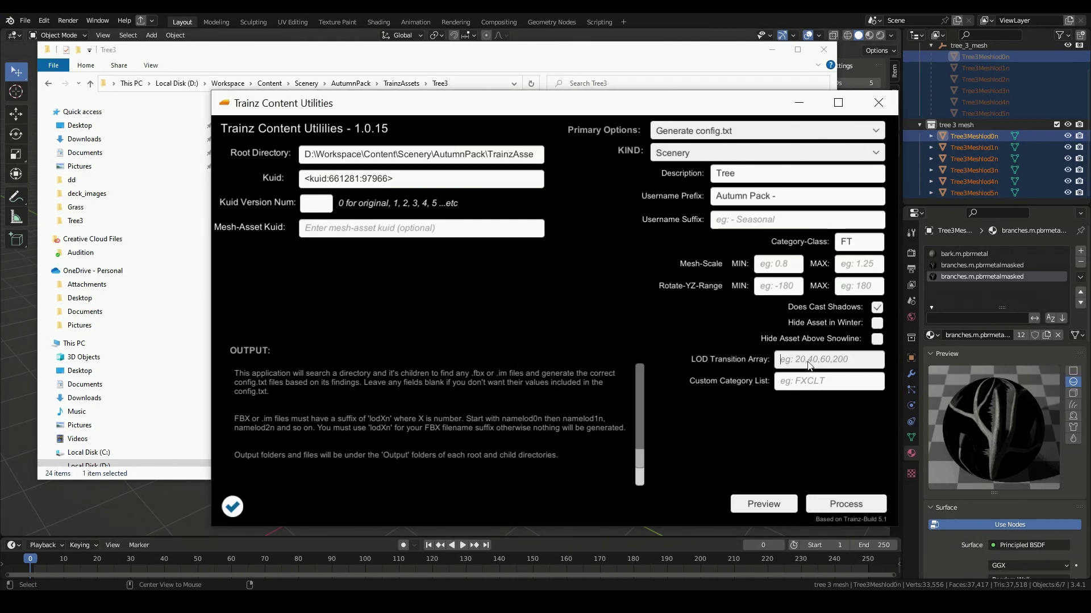
pyautogui.write('20,40,70,1')
pyautogui.write('00,200,15000')
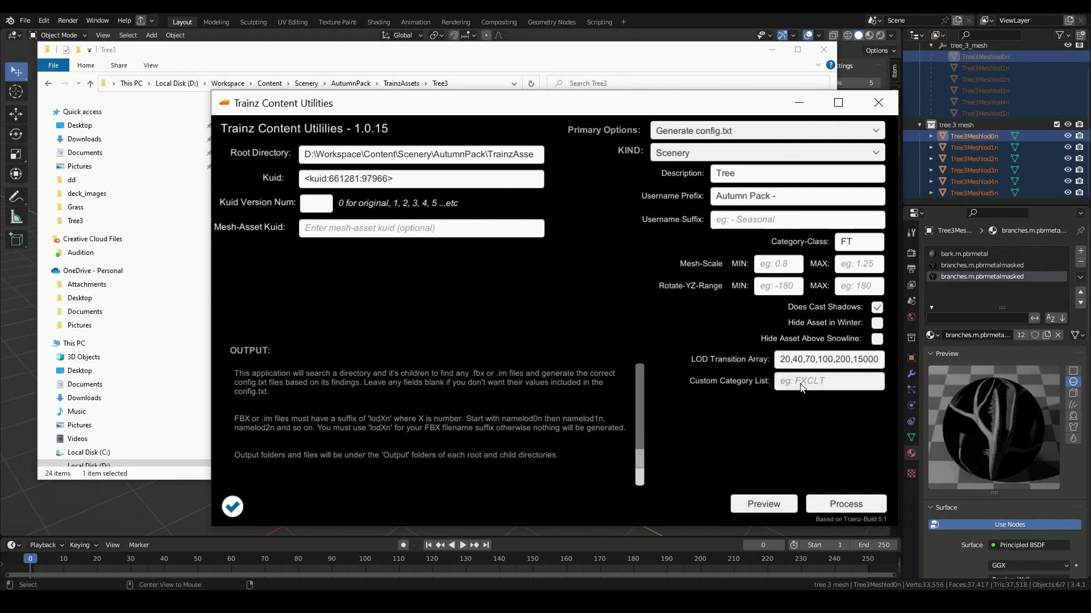
pyautogui.write('FXCLT')
pyautogui.hotkey('ctrl', 'a')
pyautogui.press('BackSpace')
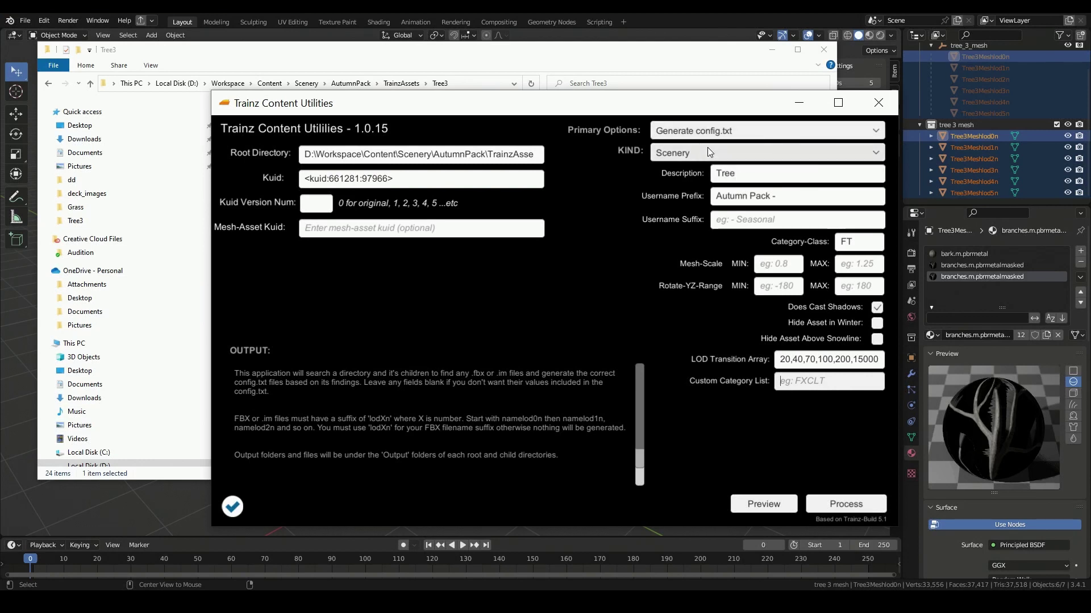
# - Choose Scenery as the asset kind, preview the config.txt and read through its mesh table, LOD distances and thumbnail entries
pyautogui.click(665, 154)
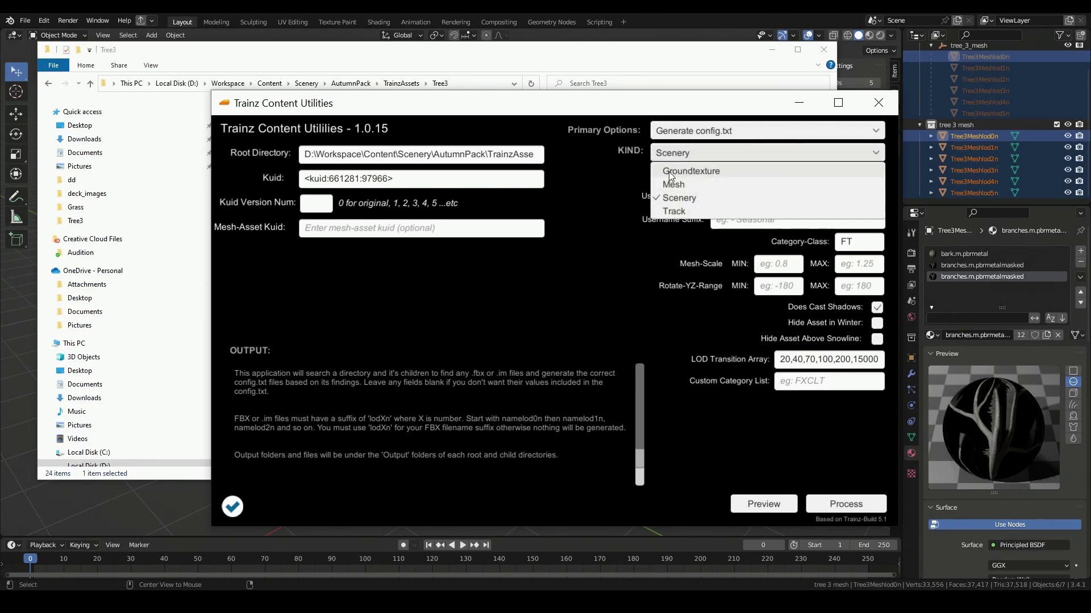
pyautogui.click(669, 198)
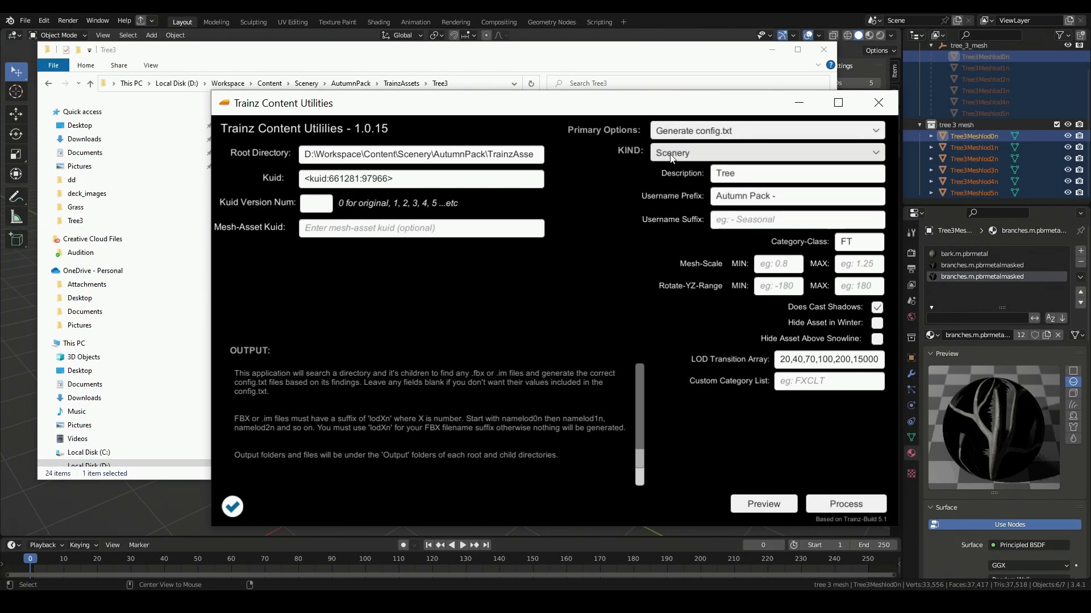
pyautogui.click(758, 505)
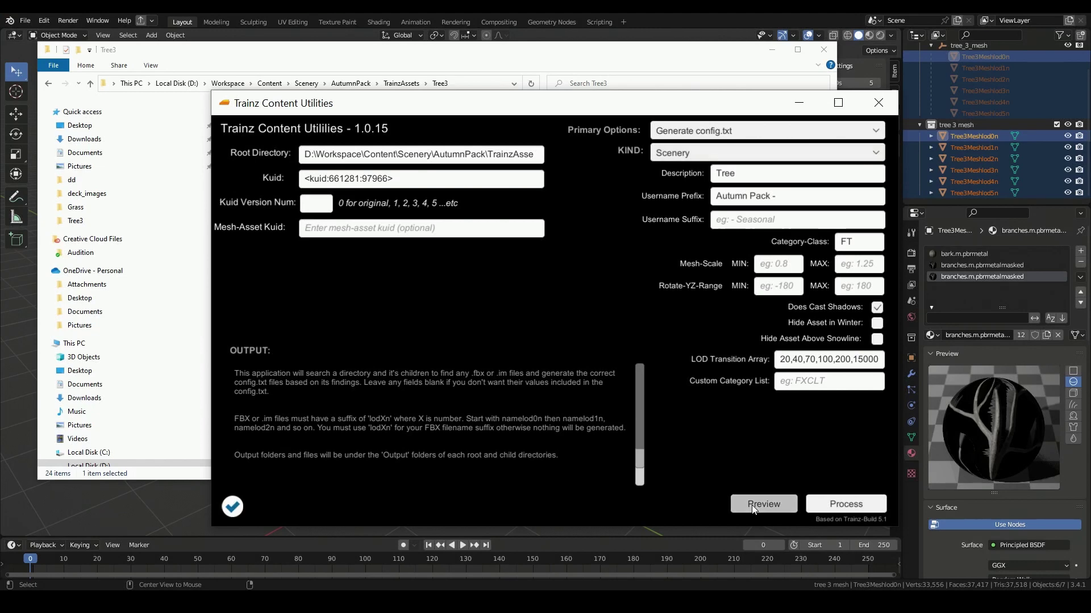
pyautogui.moveTo(736, 203)
pyautogui.mouseDown()
pyautogui.moveTo(741, 183)
pyautogui.moveTo(739, 196)
pyautogui.mouseUp()
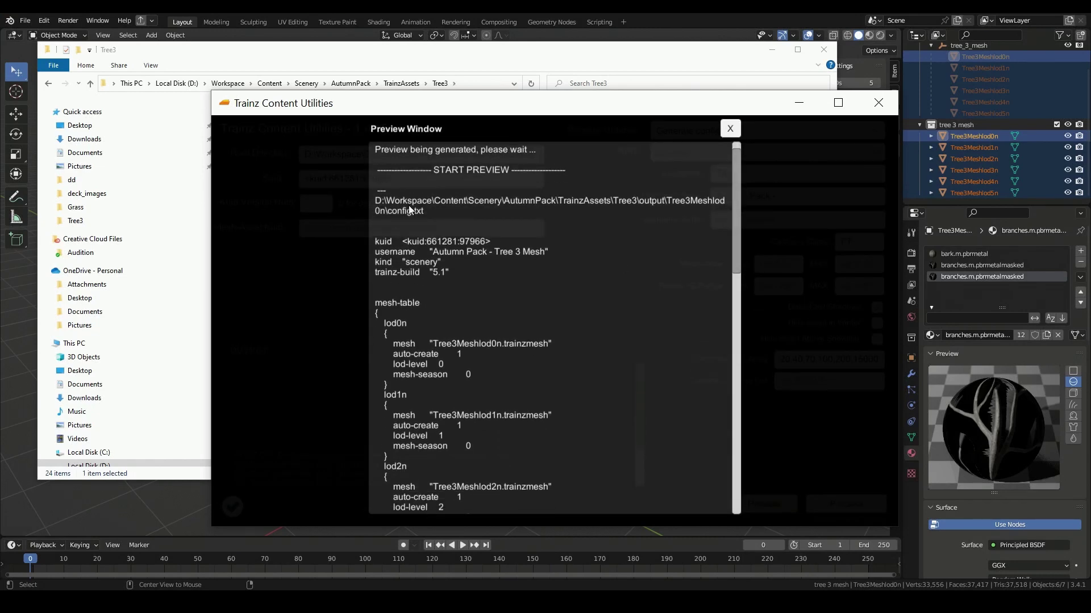
pyautogui.moveTo(737, 173); pyautogui.dragTo(723, 197)
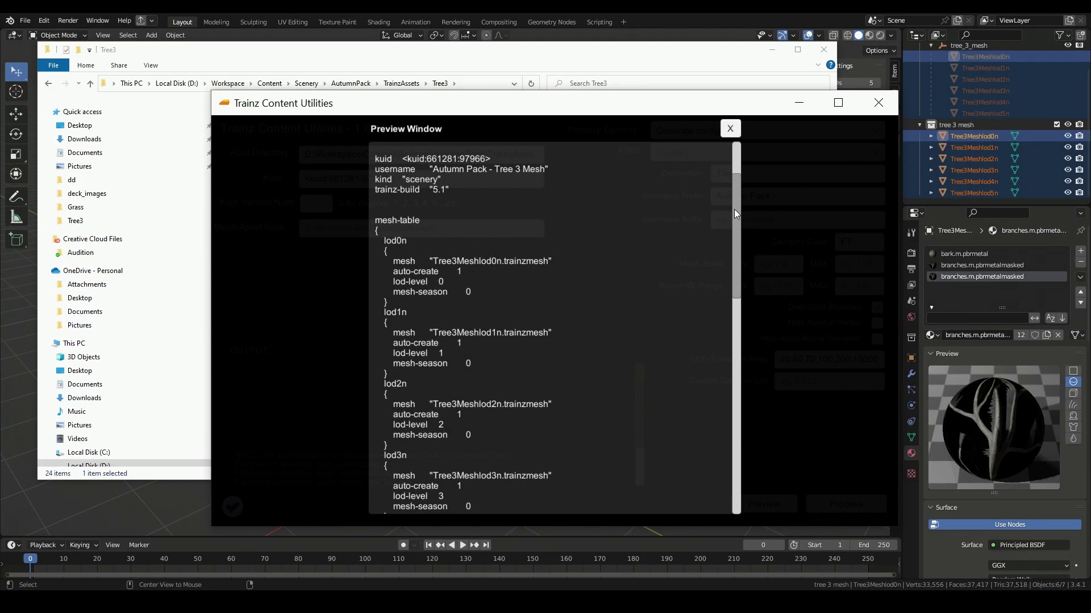
pyautogui.scroll(-10, 714, 291)
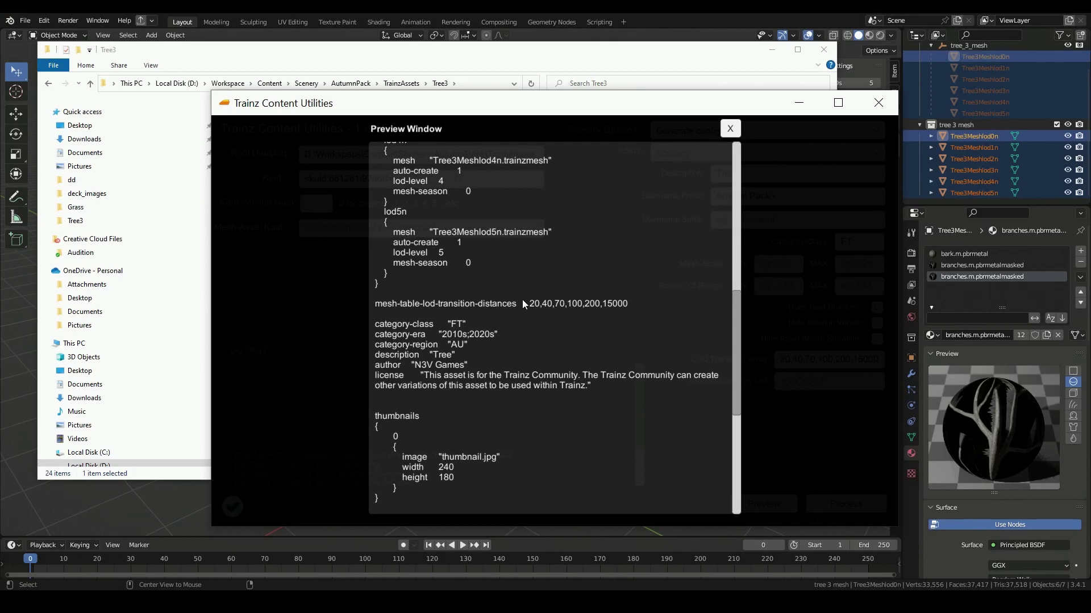
pyautogui.moveTo(742, 289); pyautogui.dragTo(737, 348)
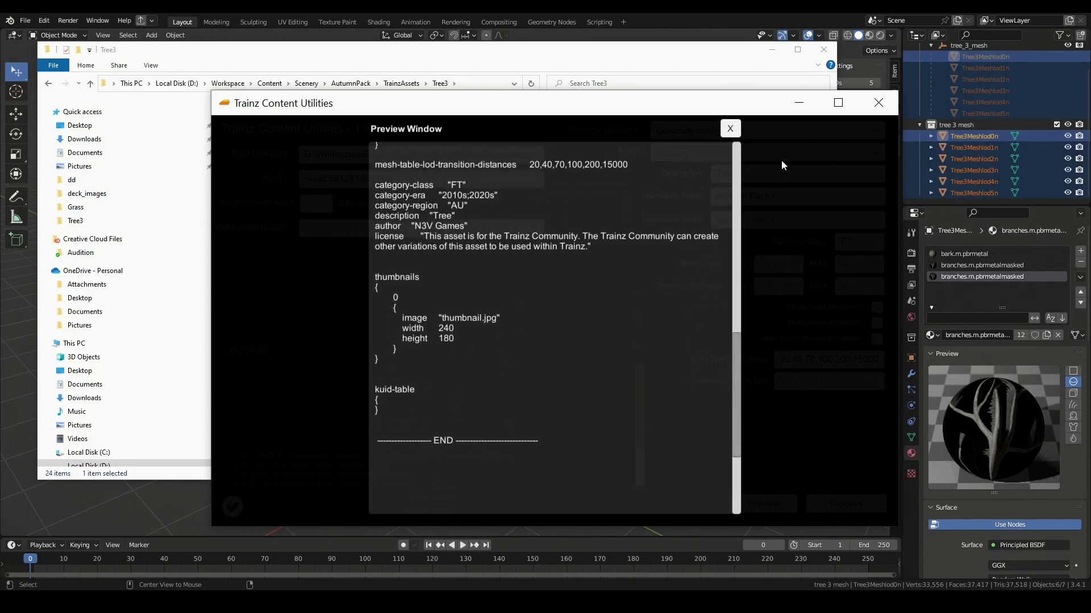
pyautogui.click(730, 130)
# - Process the asset to generate config.txt and copy that file from output\Tree3Meshlod0n into the Tree3 folder
pyautogui.click(831, 500)
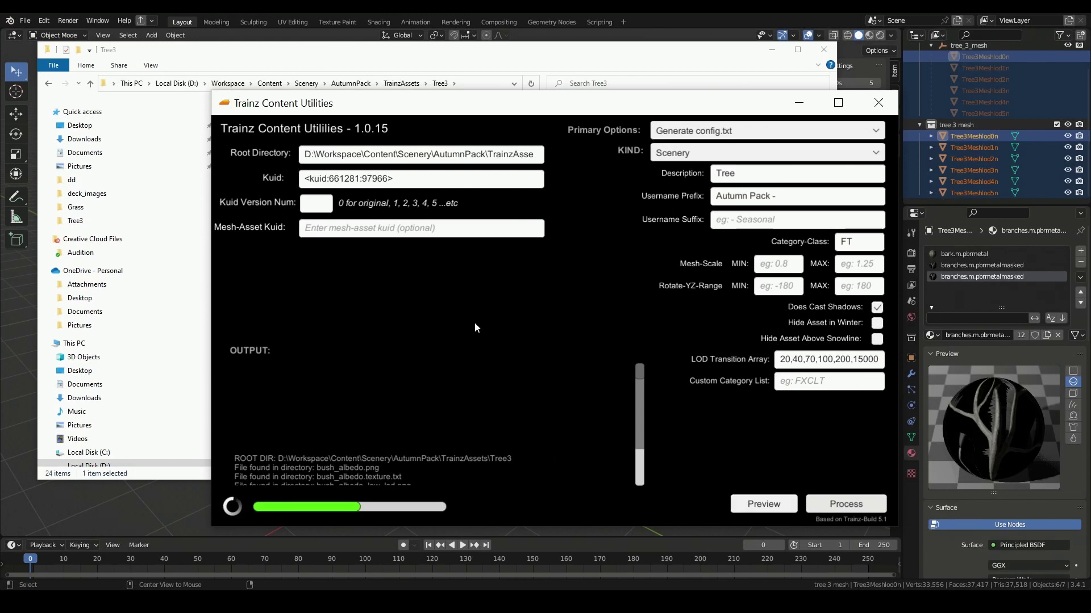
pyautogui.click(342, 52)
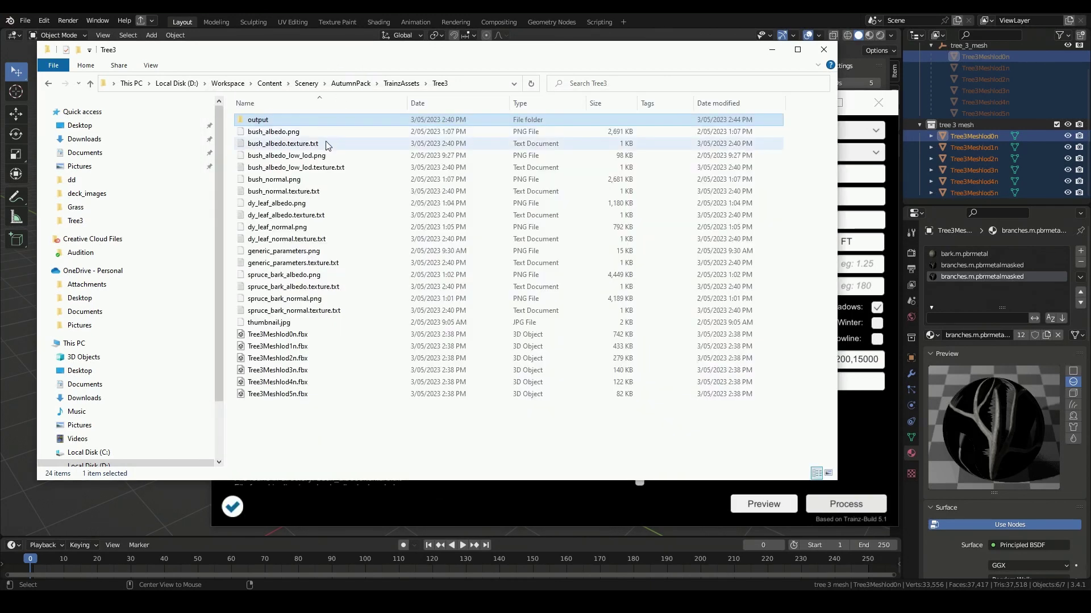
pyautogui.doubleClick(266, 121)
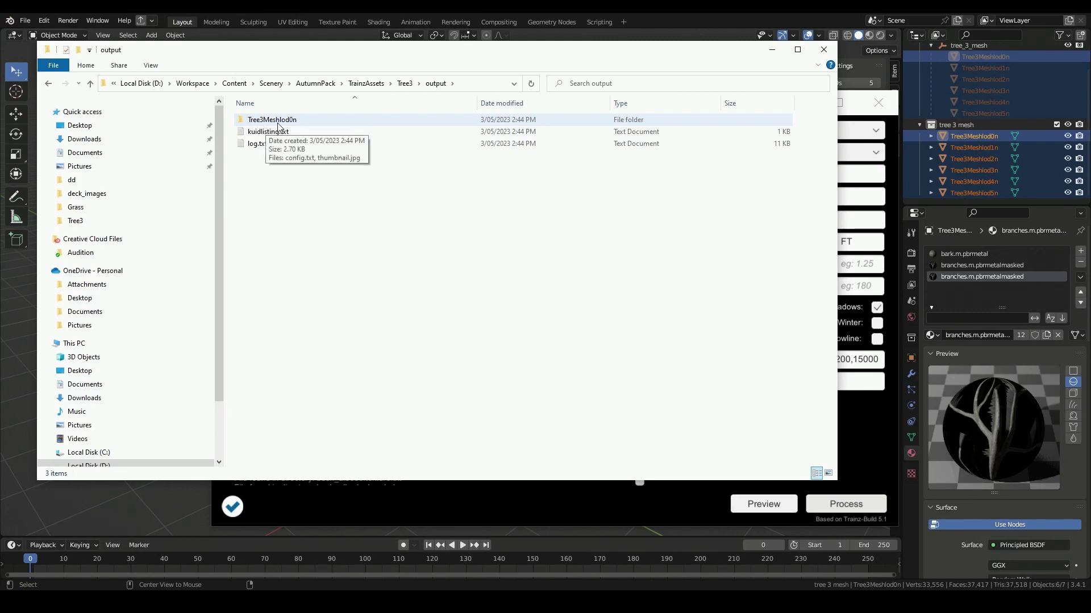
pyautogui.doubleClick(283, 121)
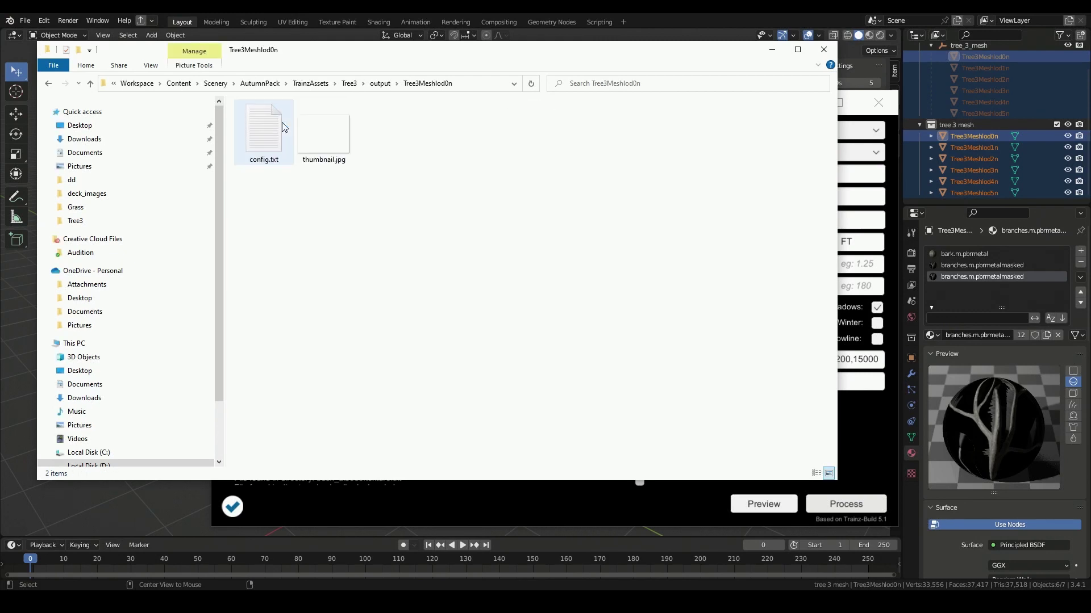
pyautogui.click(278, 136)
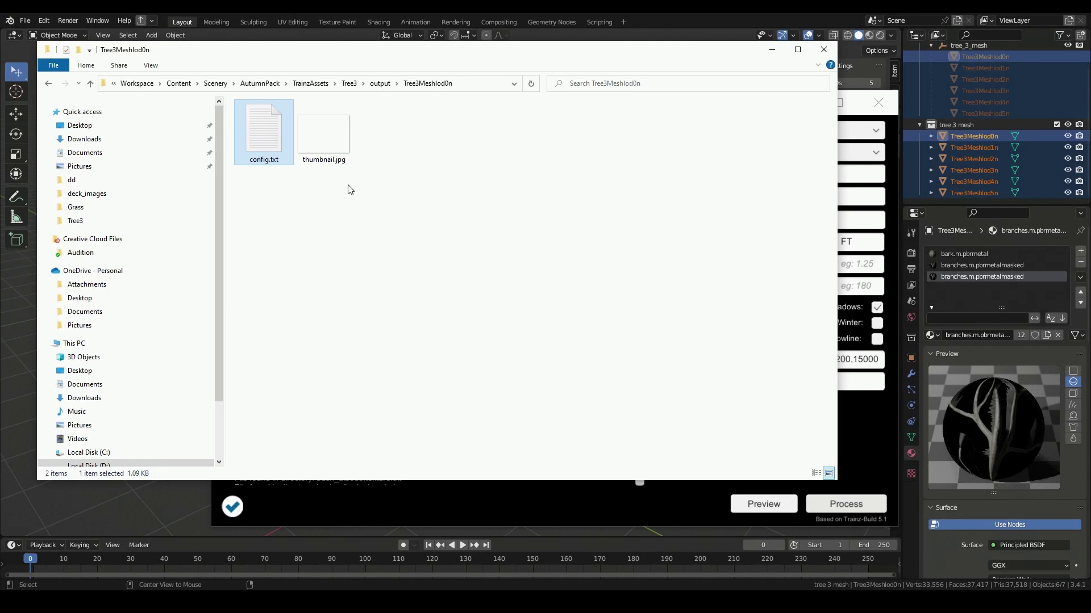
pyautogui.click(349, 83)
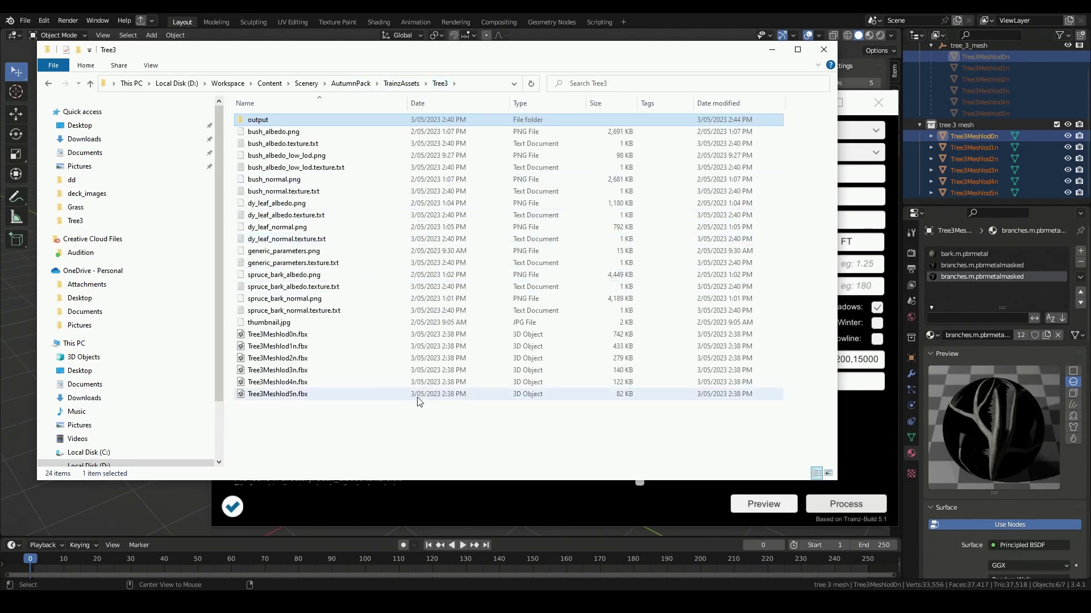
pyautogui.hotkey('ctrl', 'v')
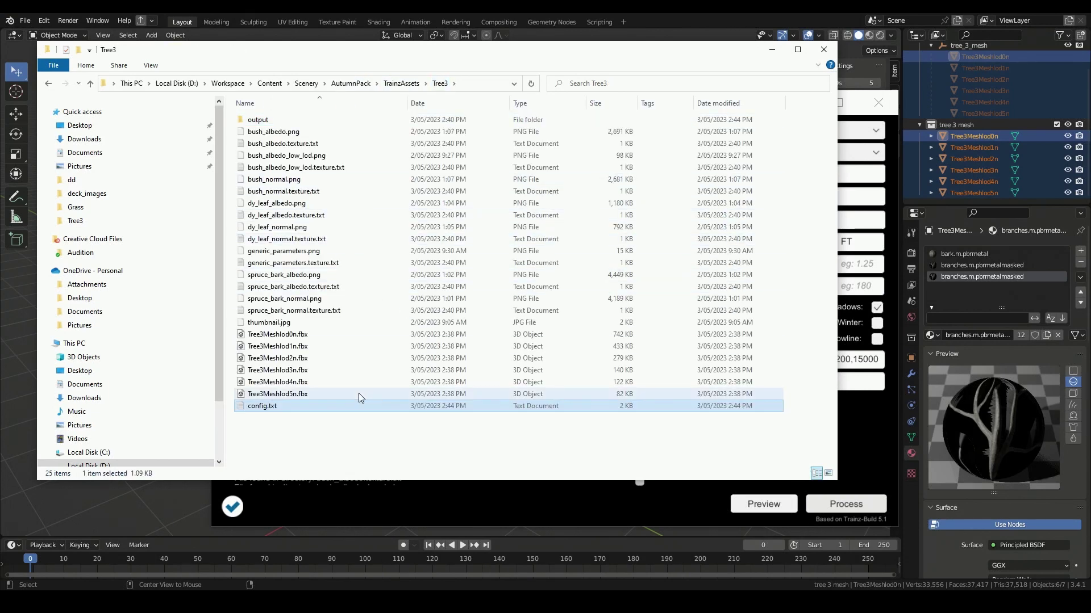
# - Open the copied config.txt, examine its author, license, description and mesh-table entries, and close it
pyautogui.doubleClick(268, 203)
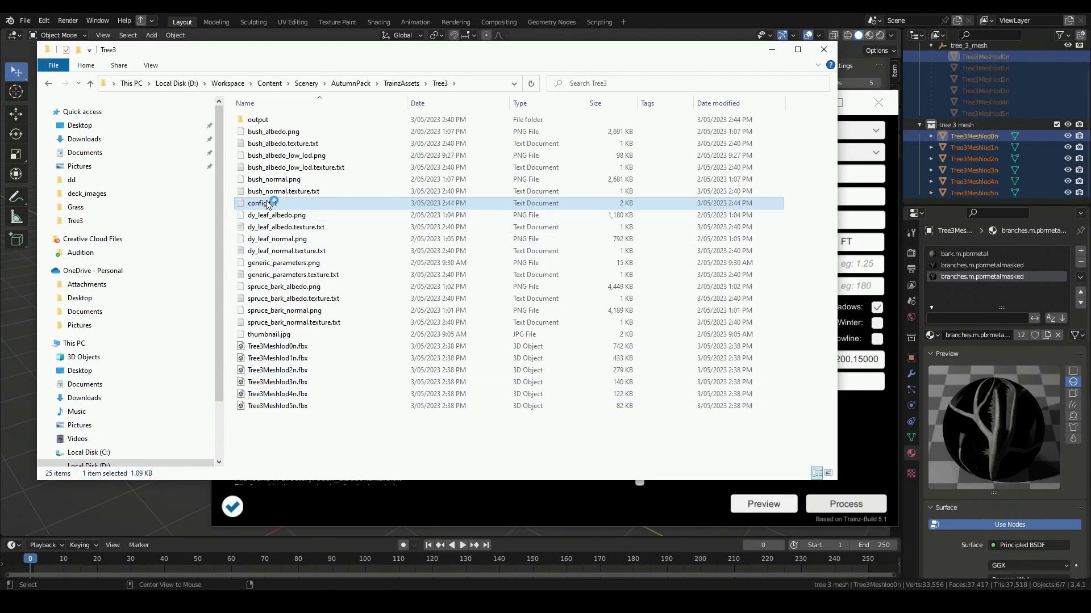
pyautogui.scroll(-20, 267, 201)
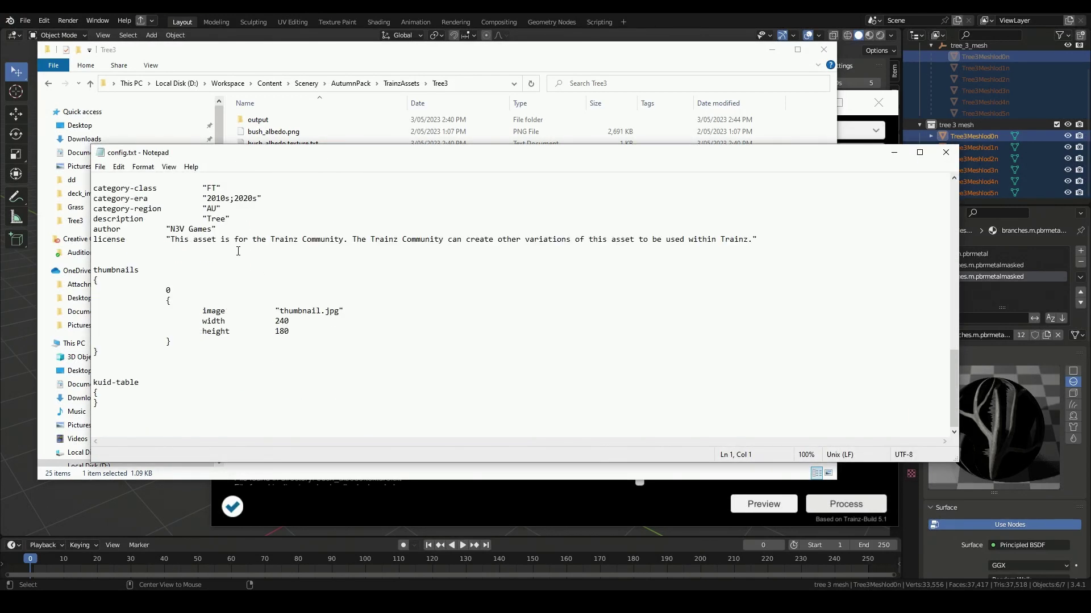
pyautogui.moveTo(171, 229); pyautogui.dragTo(205, 228)
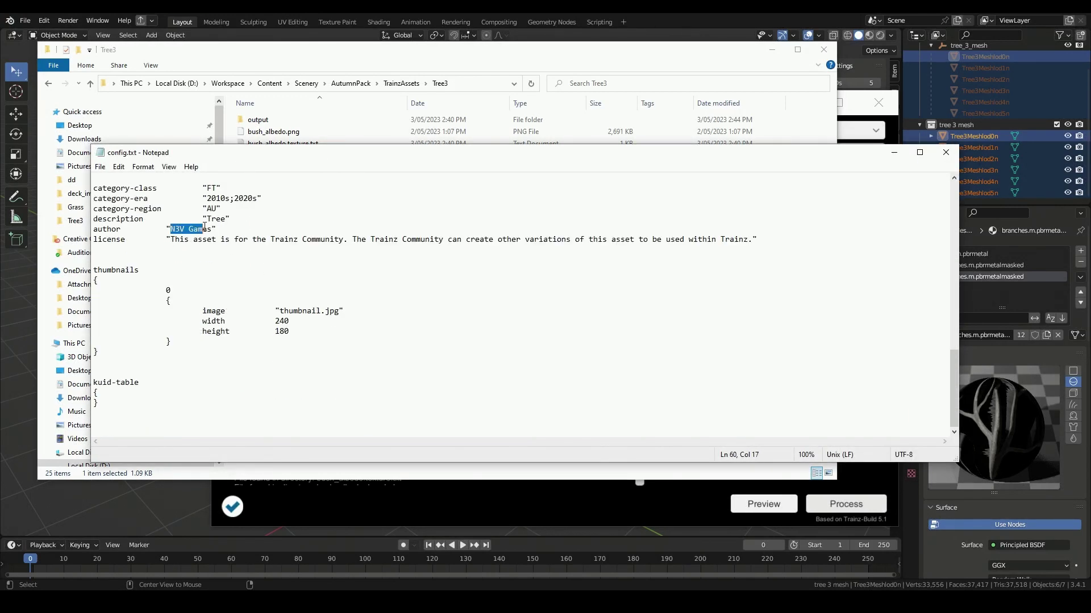
pyautogui.tripleClick(177, 239)
pyautogui.doubleClick(197, 219)
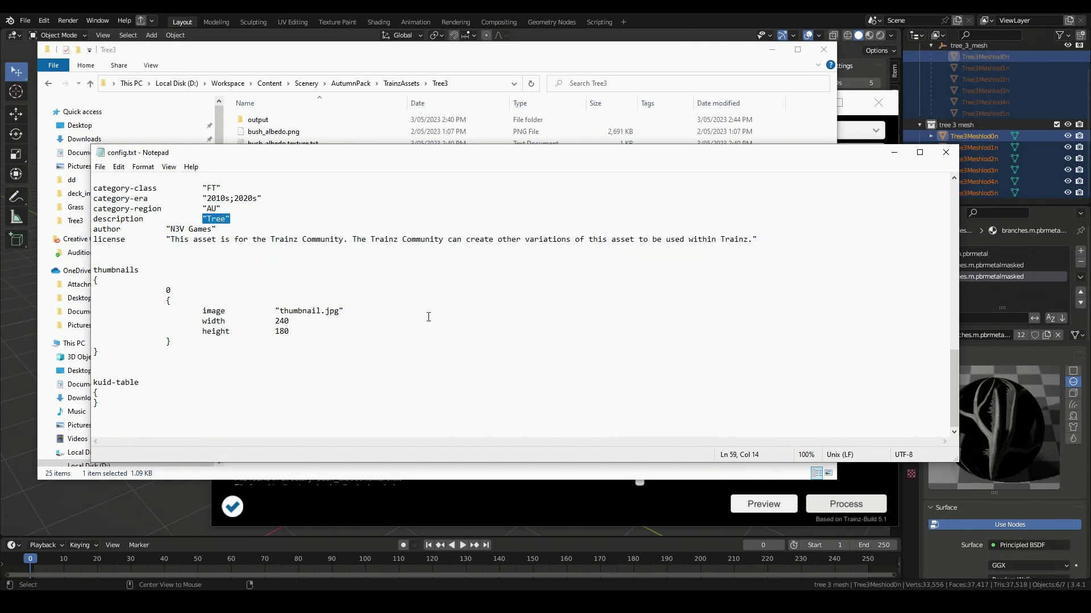
pyautogui.scroll(5, 428, 317)
pyautogui.scroll(3, 436, 336)
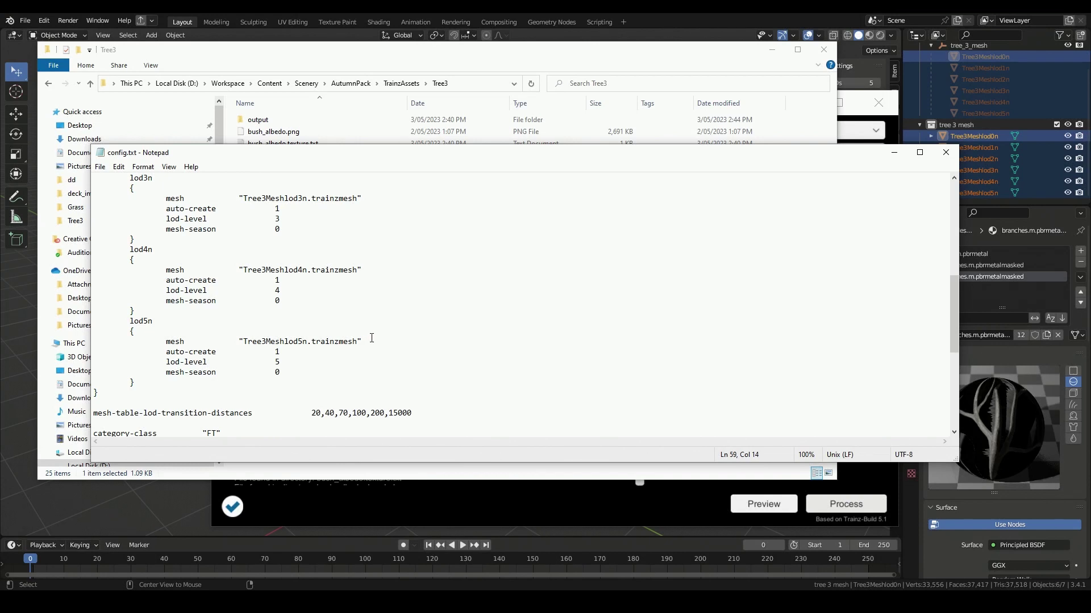
pyautogui.scroll(9, 296, 360)
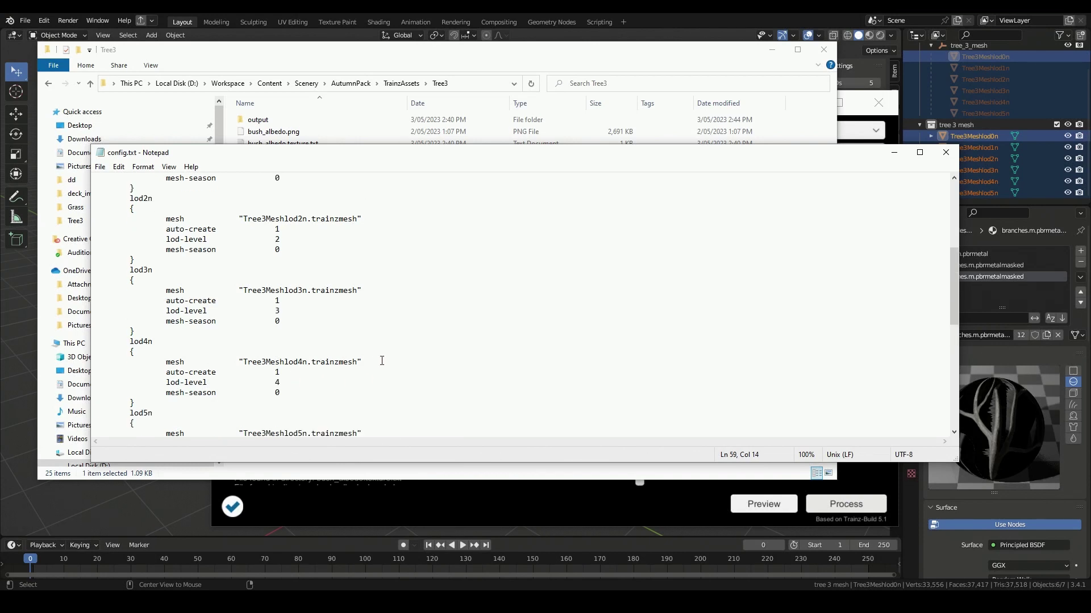
pyautogui.click(946, 152)
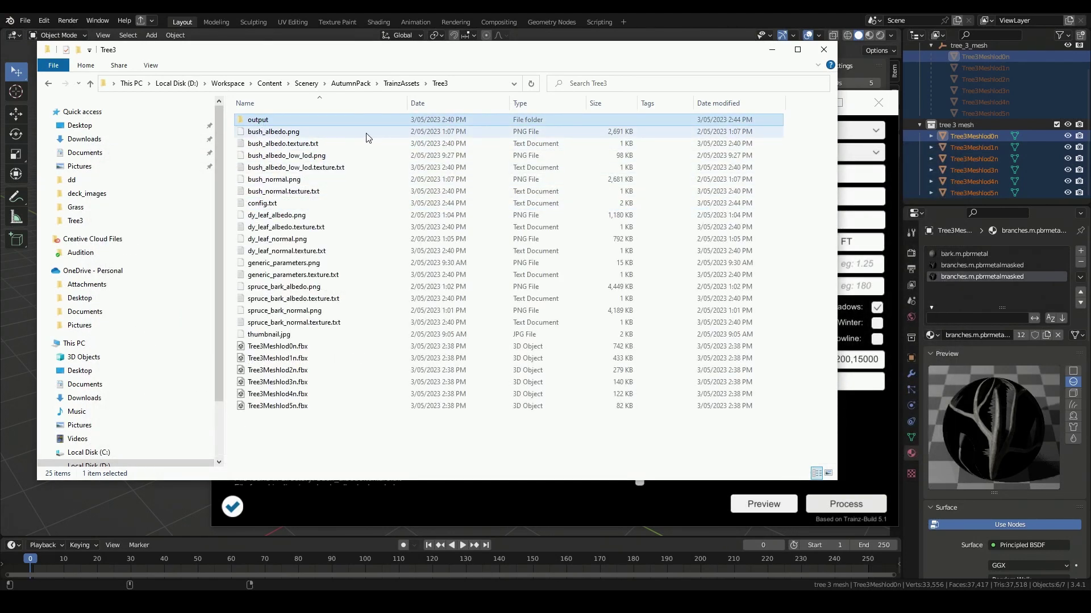
# - Open log.txt from the output folder, read through the processing log and close it
pyautogui.doubleClick(267, 121)
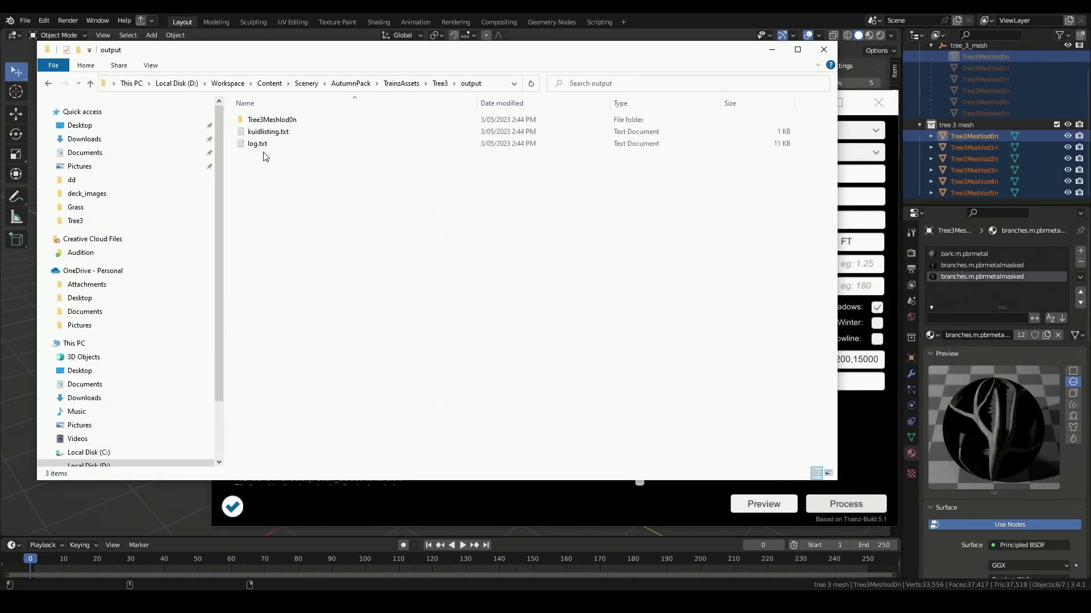
pyautogui.doubleClick(259, 143)
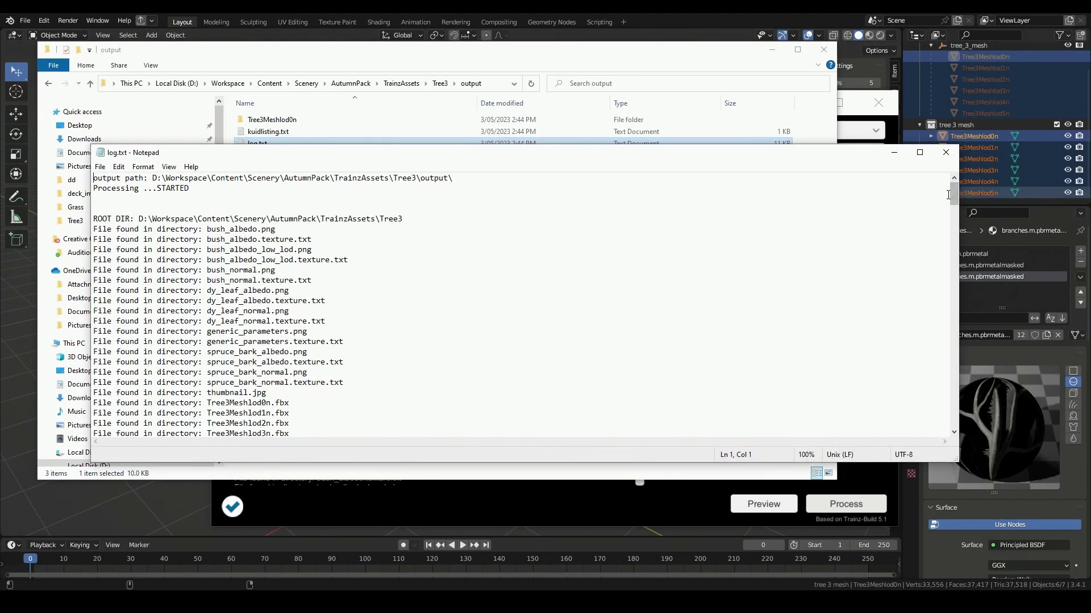
pyautogui.moveTo(954, 193); pyautogui.dragTo(953, 254)
pyautogui.click(946, 152)
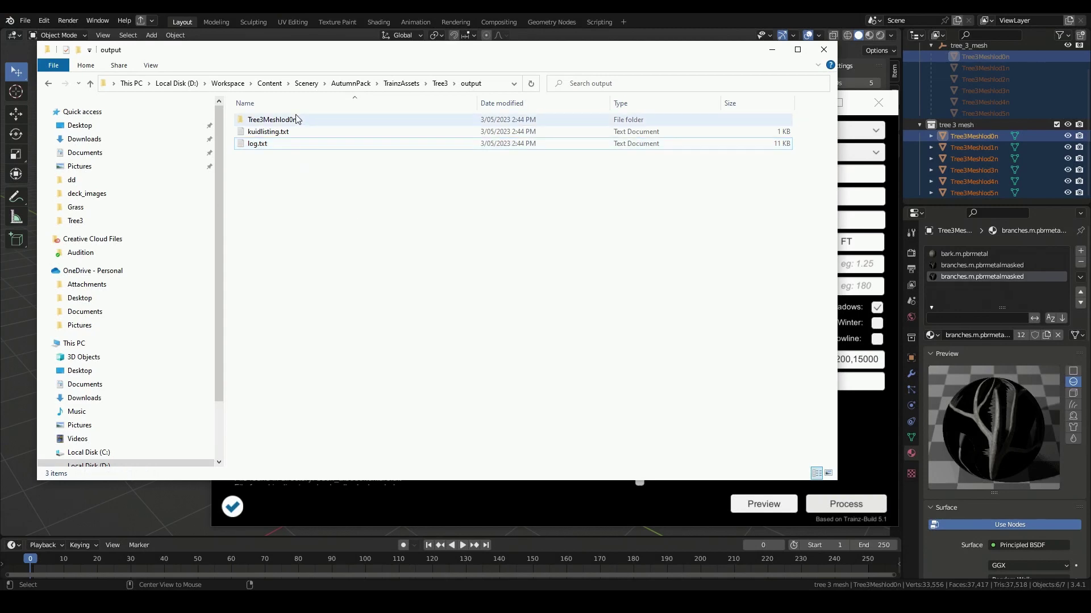
# - Go back to the Tree3 folder and delete its output folder
pyautogui.press('BackSpace')
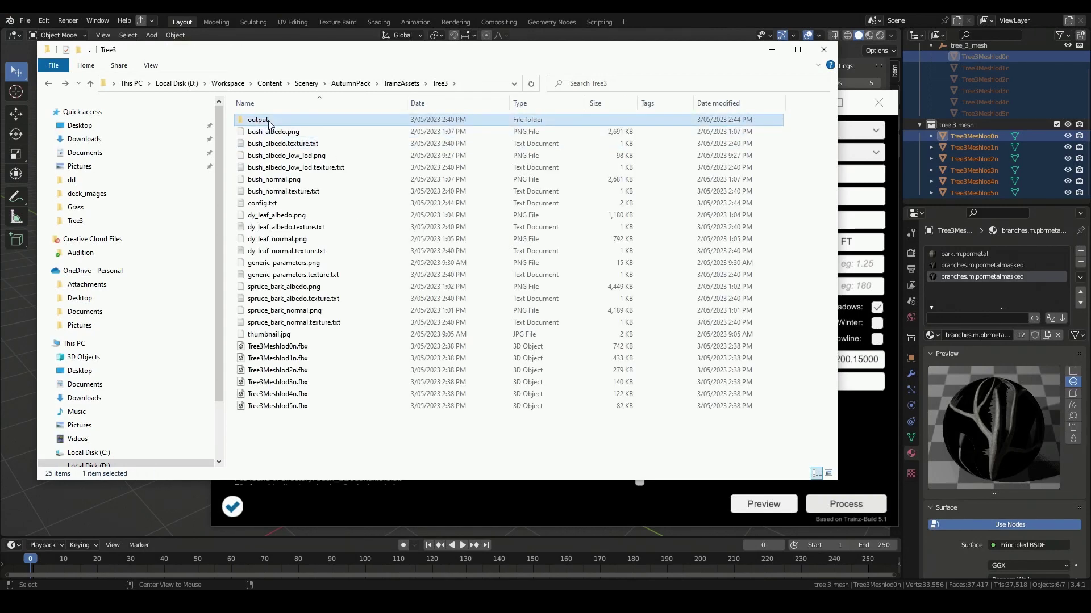
pyautogui.press('Delete')
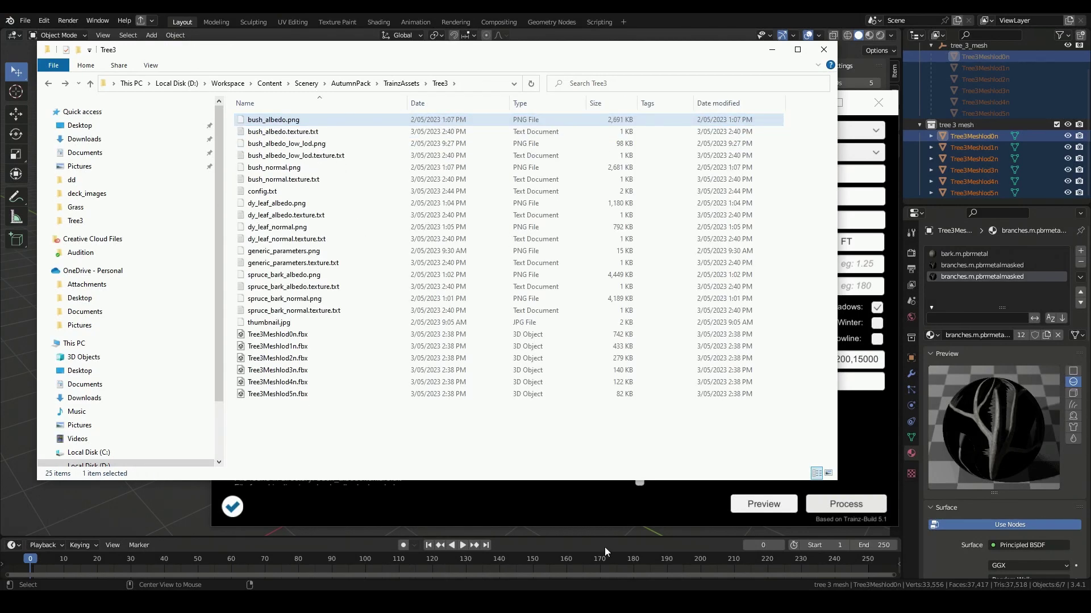
# - Switch to Trainz Content Manager and import the Tree3 folder from TrainzAssets into it
pyautogui.click(844, 602)
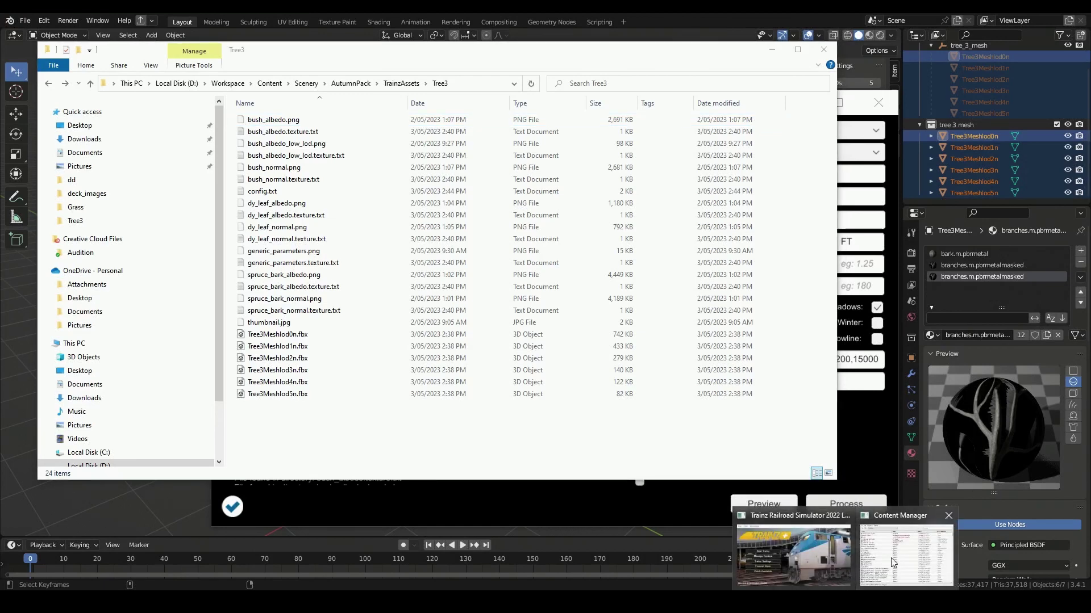
pyautogui.click(890, 563)
pyautogui.moveTo(343, 78); pyautogui.dragTo(528, 144)
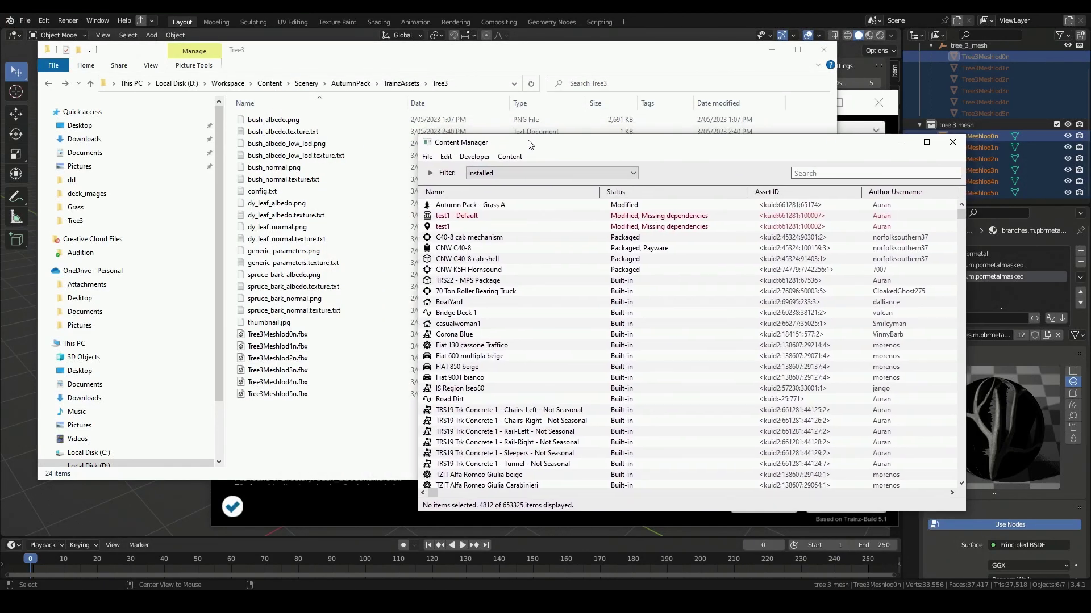
pyautogui.click(401, 83)
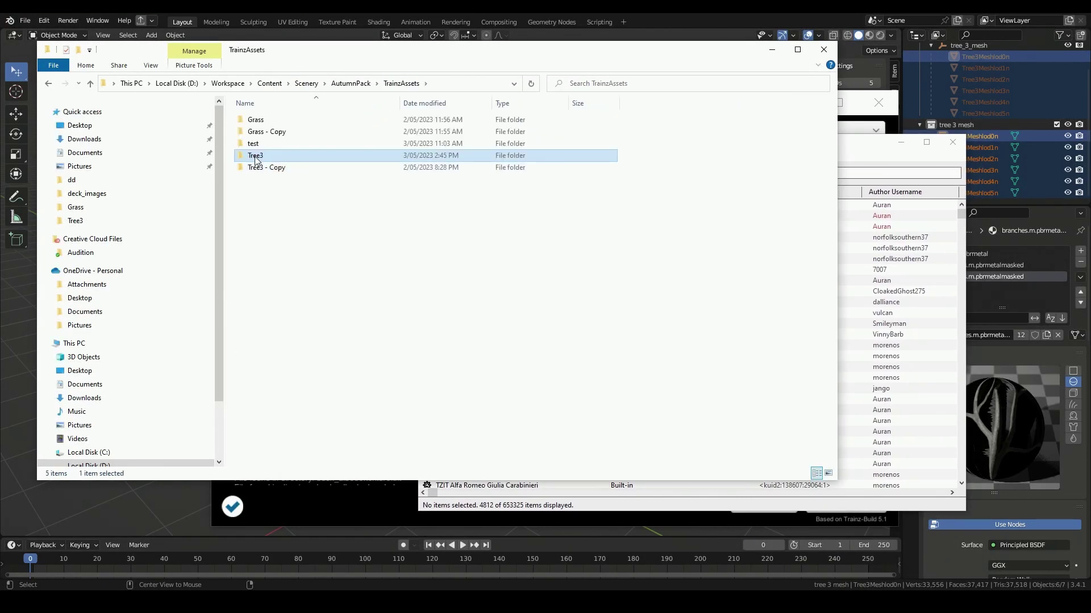
pyautogui.moveTo(255, 160); pyautogui.dragTo(863, 162)
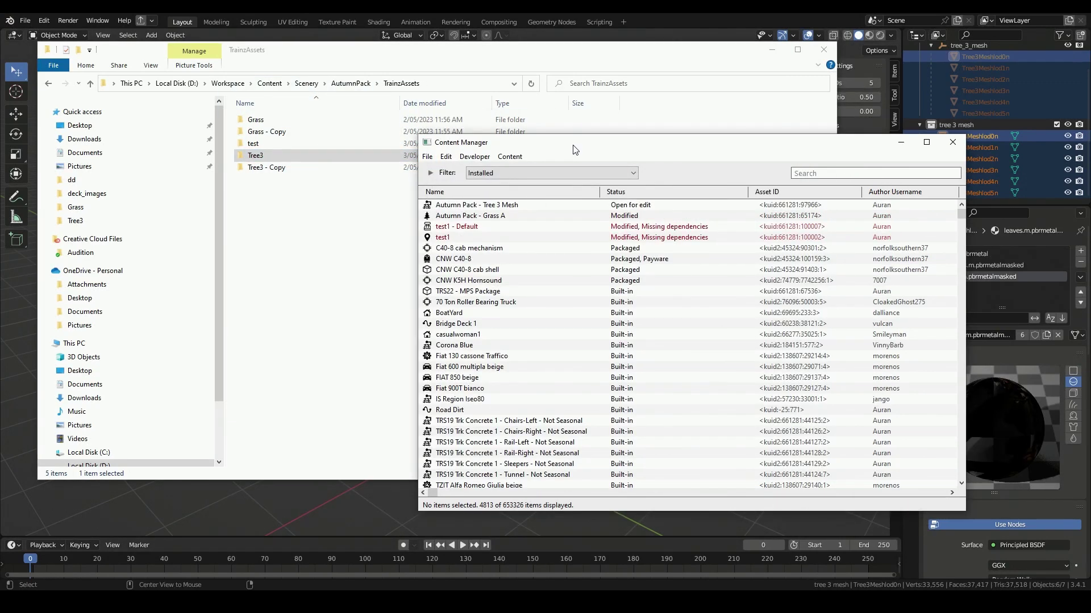
# - Submit the edits of the Autumn Pack - Tree 3 Mesh asset and close the content installation log
pyautogui.moveTo(574, 145); pyautogui.dragTo(449, 105)
pyautogui.rightClick(407, 165)
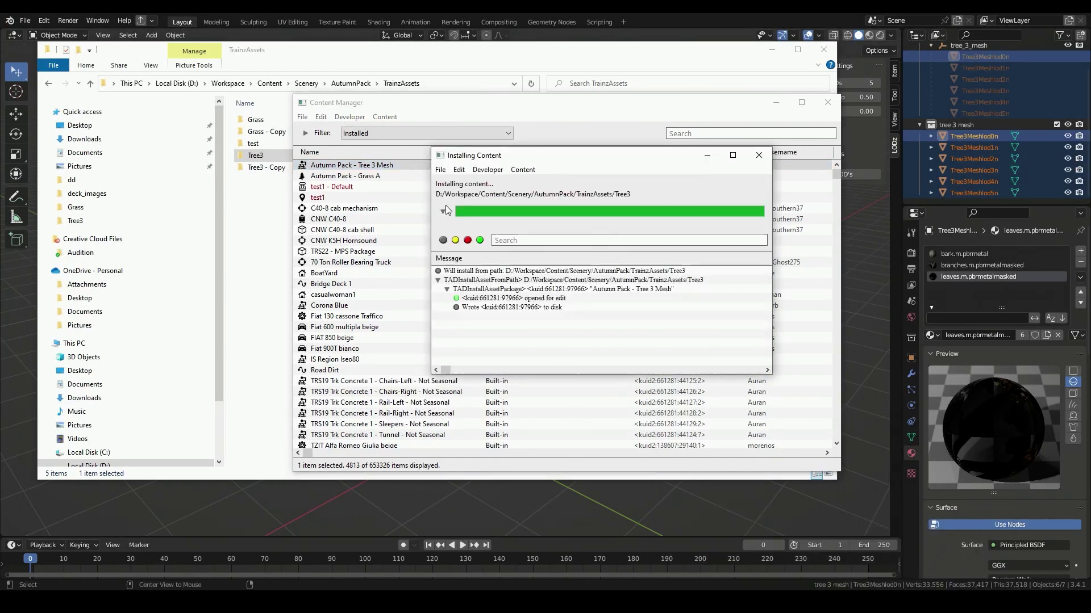
pyautogui.moveTo(498, 159); pyautogui.dragTo(209, 65)
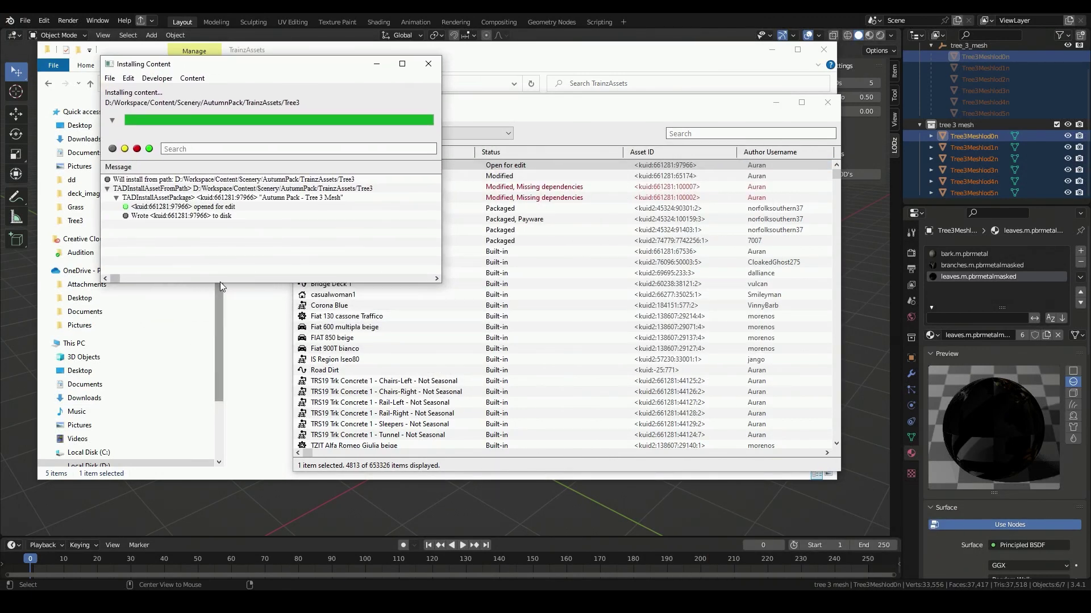
pyautogui.moveTo(220, 281); pyautogui.dragTo(237, 493)
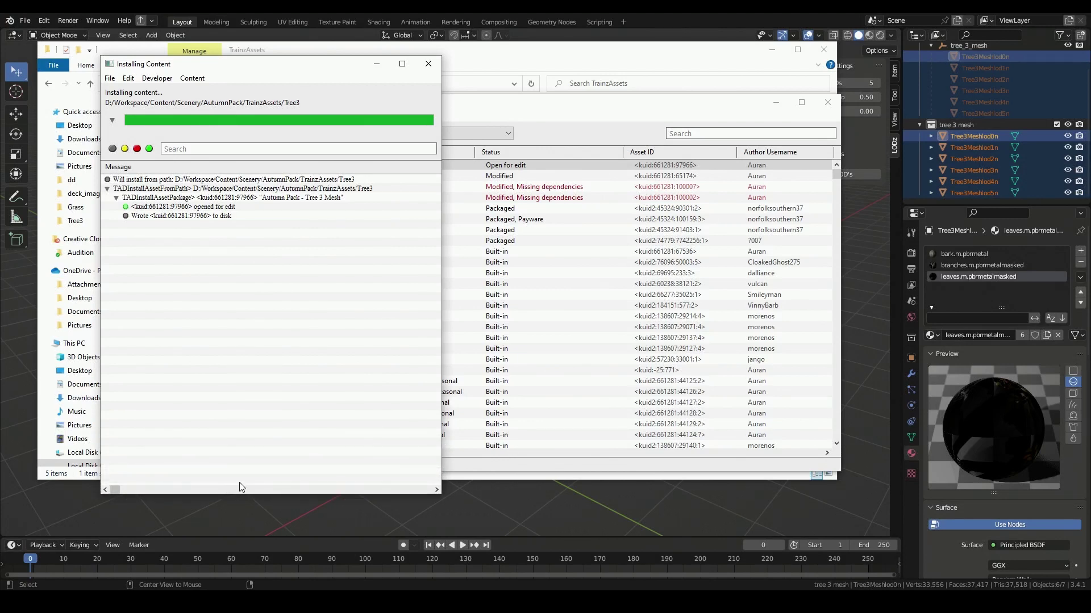
pyautogui.click(428, 63)
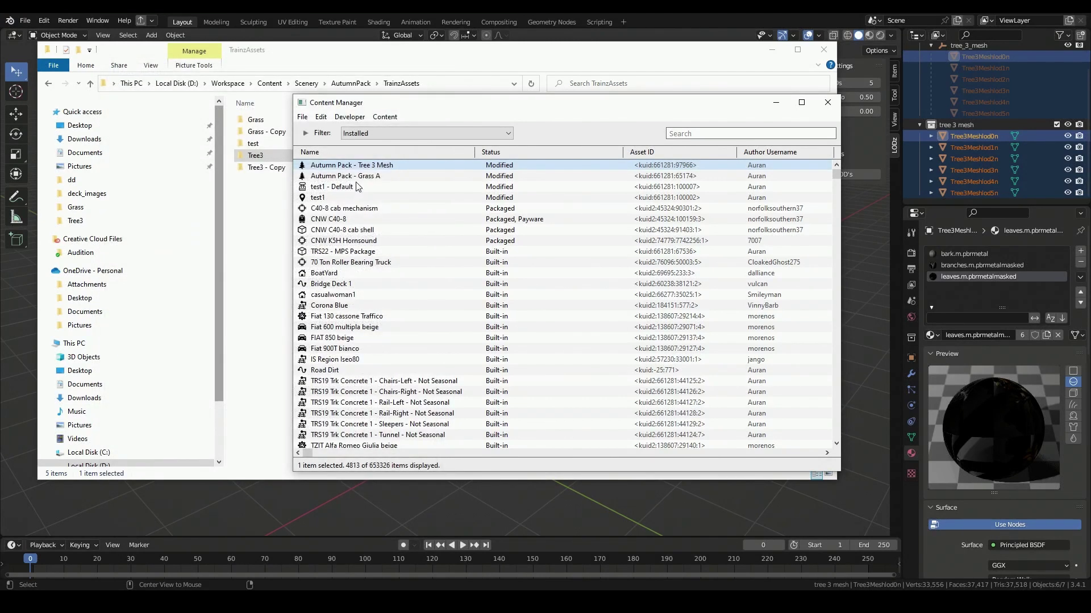
# - Open a preview of the Autumn Pack - Tree 3 Mesh asset and examine the tree and its triangle count at increasing zoom distances
pyautogui.click(359, 176)
pyautogui.rightClick(351, 167)
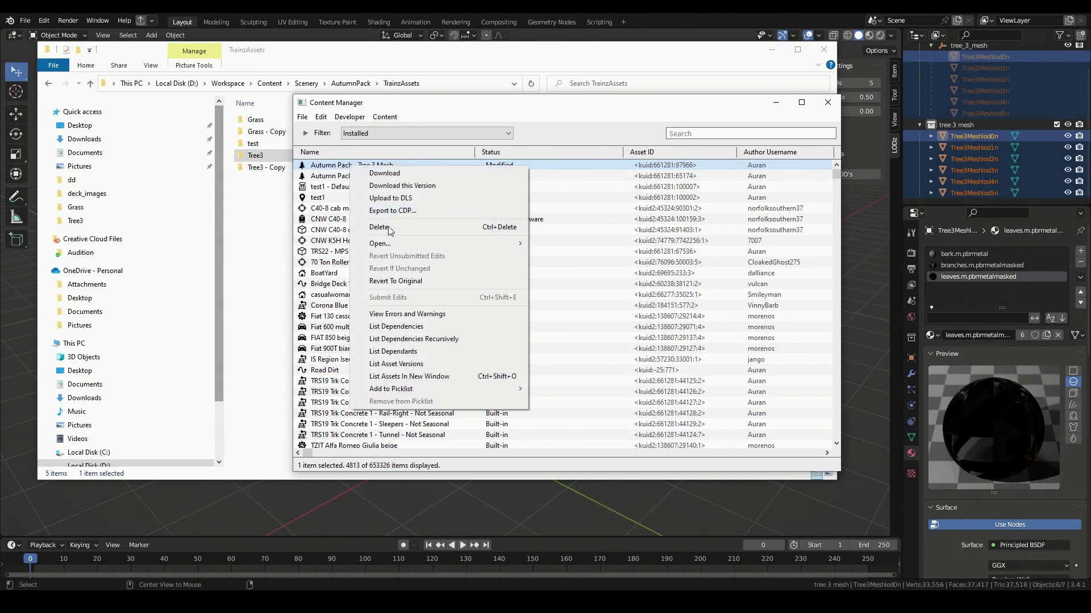
pyautogui.moveTo(407, 244)
pyautogui.click(625, 318)
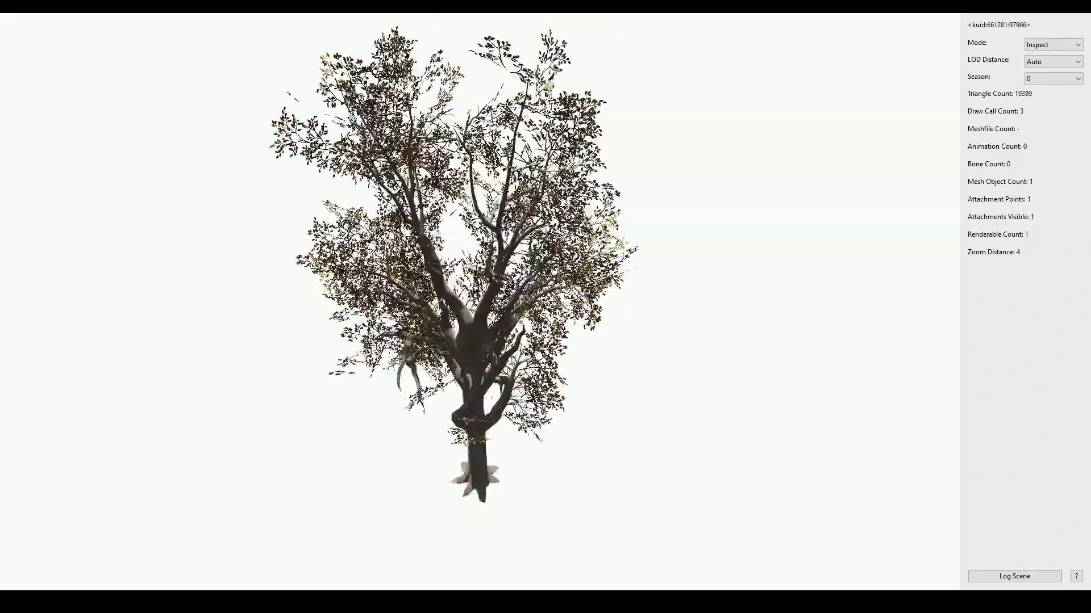
pyautogui.scroll(-2, 609, 274)
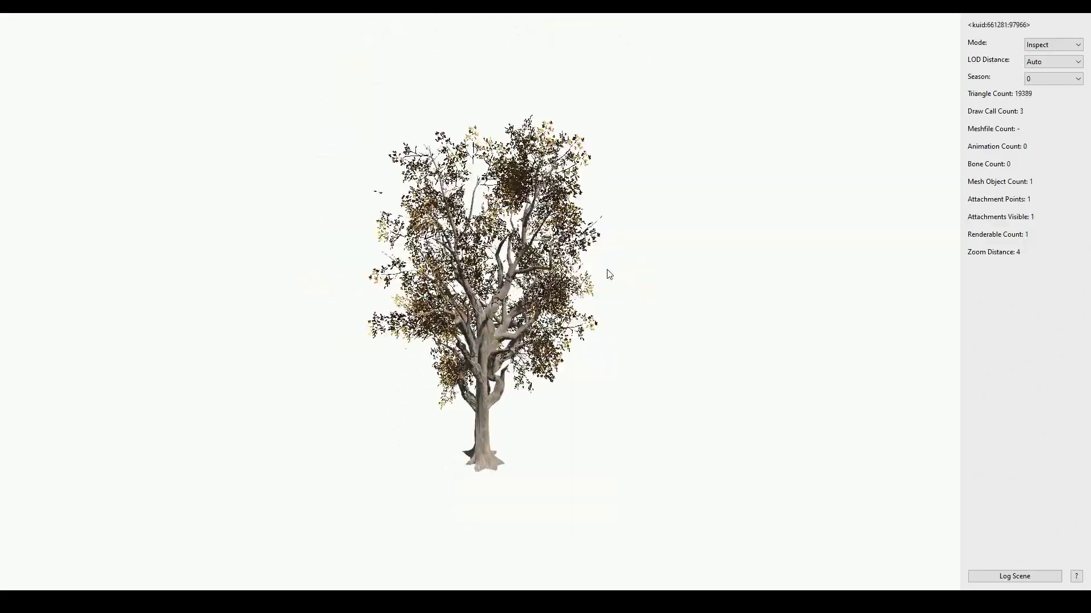
pyautogui.scroll(-2, 609, 274)
pyautogui.scroll(-2, 609, 274)
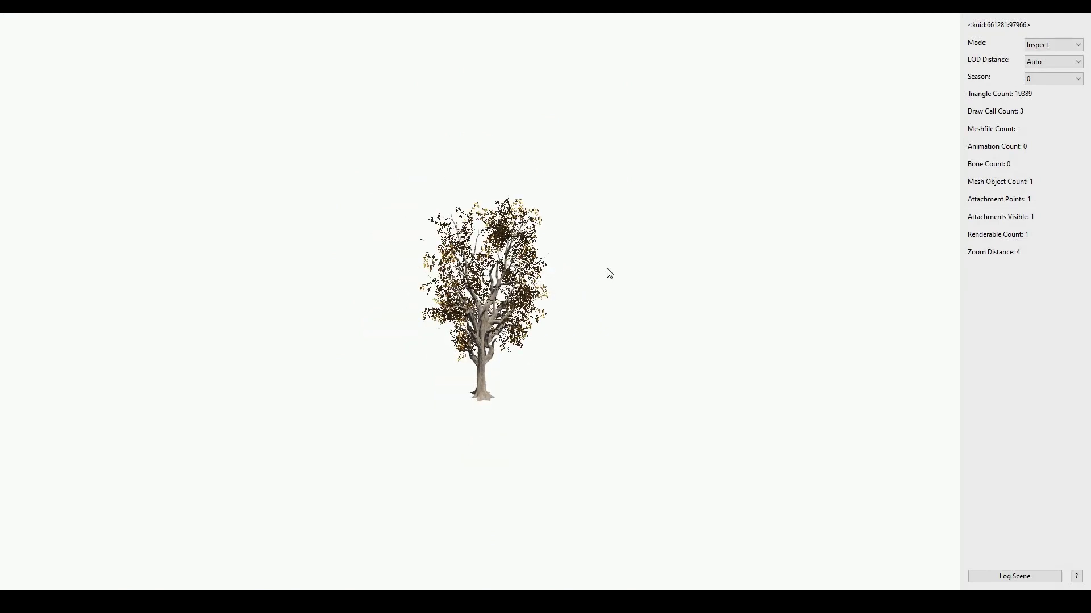
pyautogui.scroll(-2, 609, 275)
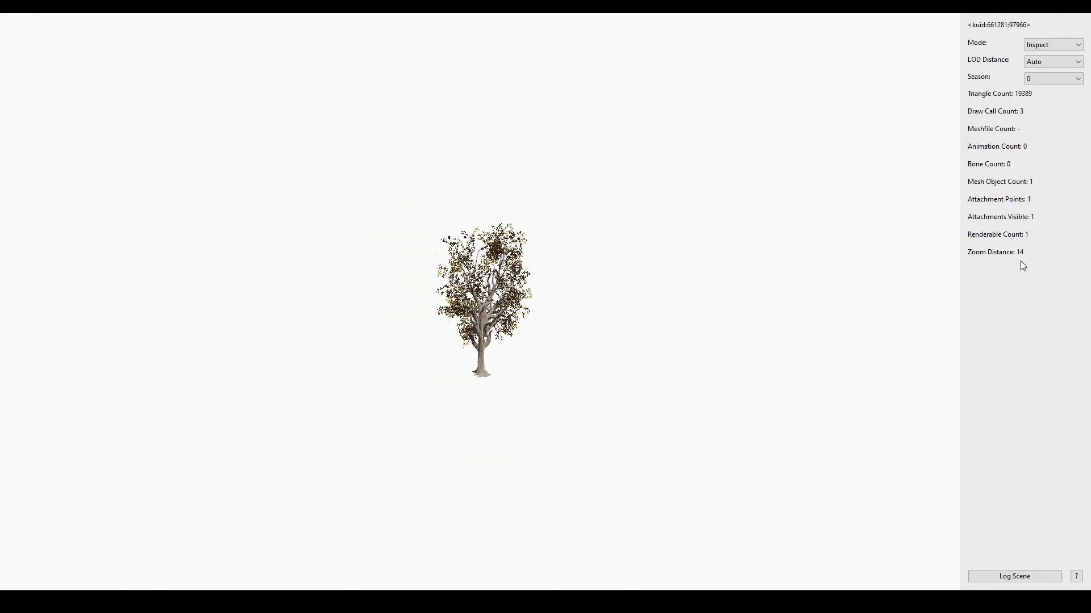